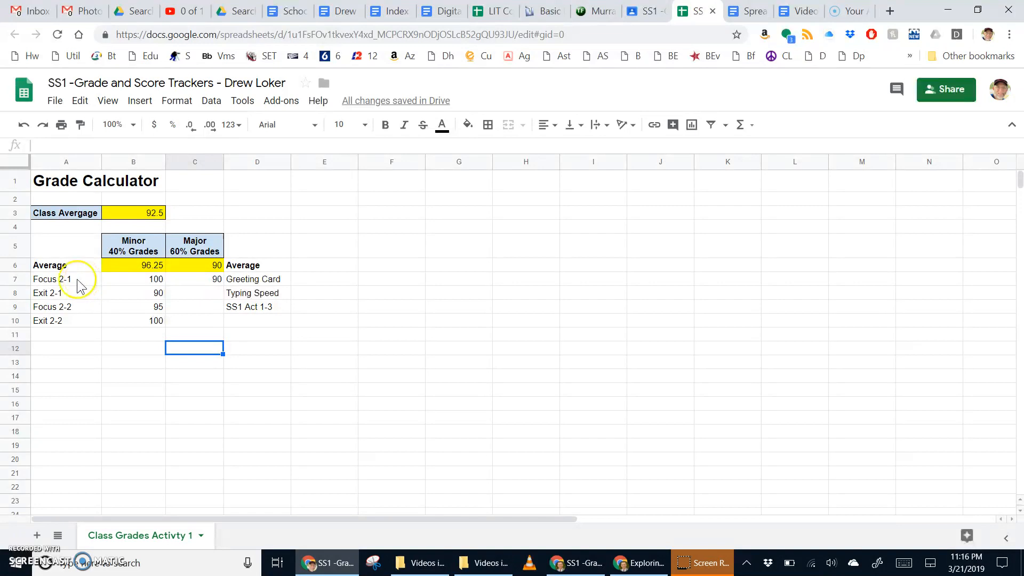
# Review the Minor and Major average formulas and the grade ranges they cover.
pyautogui.click(82, 280)
pyautogui.click(140, 267)
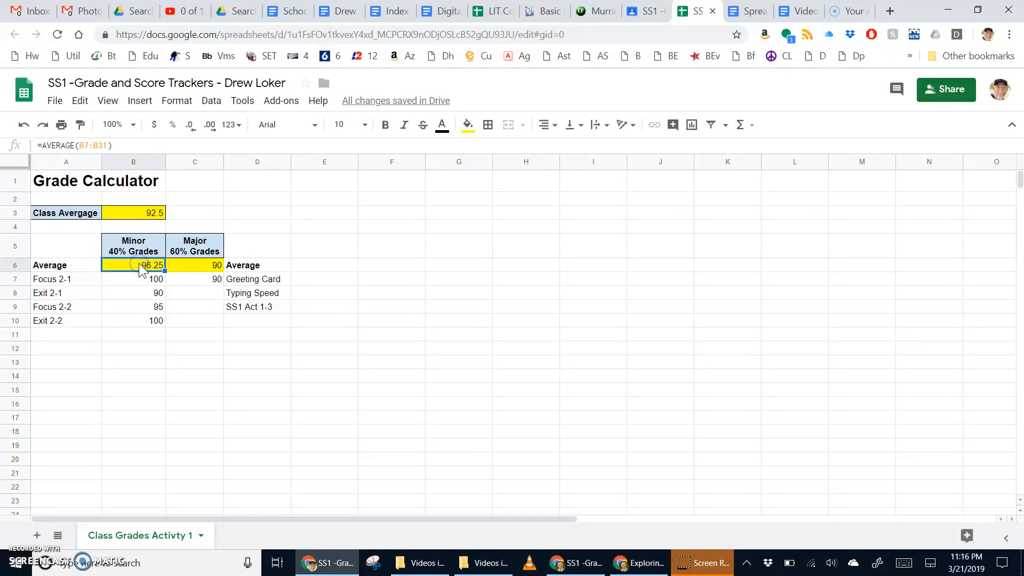
pyautogui.moveTo(80, 147); pyautogui.dragTo(109, 146)
pyautogui.scroll(-4, 145, 410)
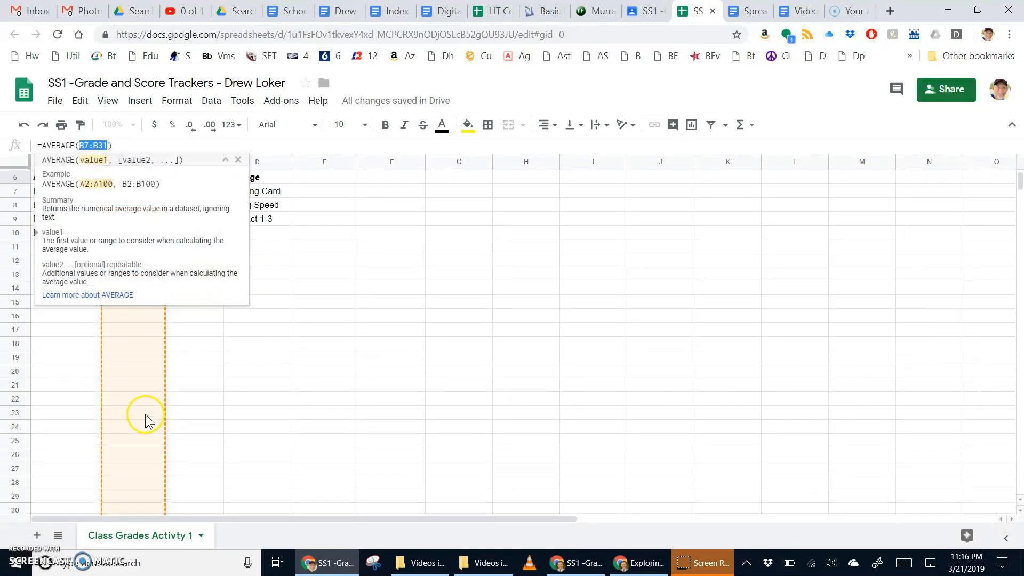
pyautogui.click(233, 401)
pyautogui.scroll(4, 211, 360)
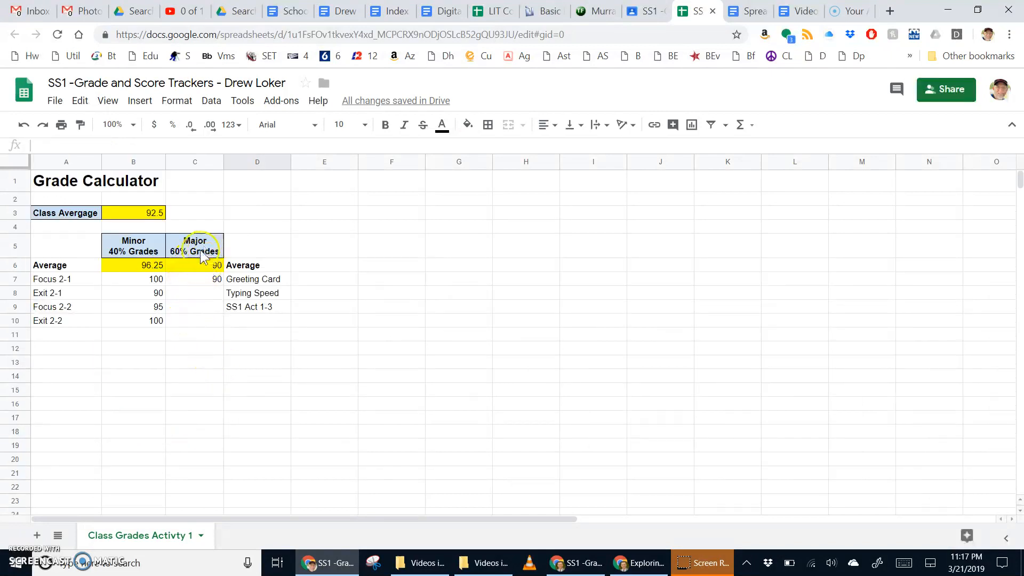
pyautogui.click(202, 265)
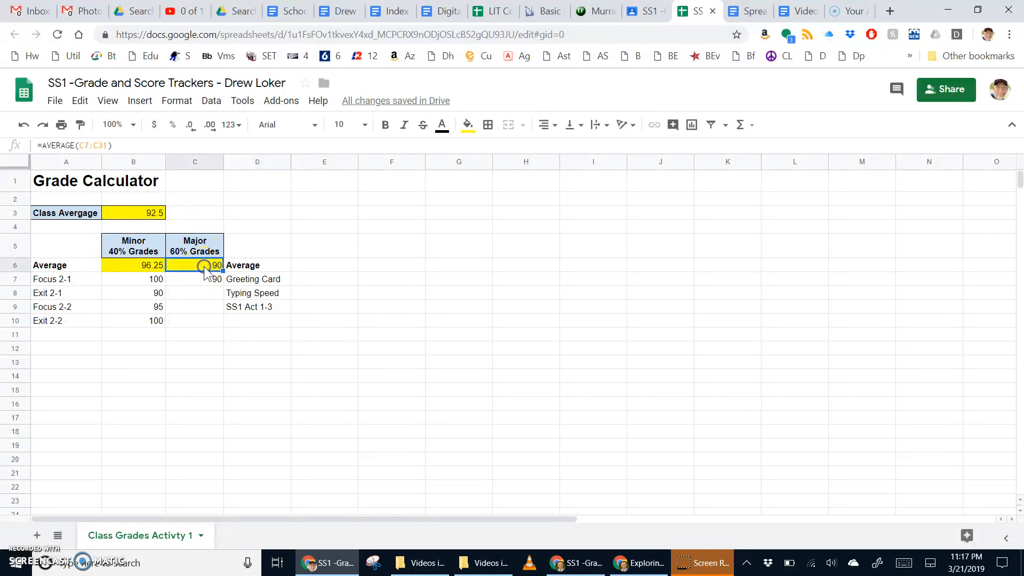
pyautogui.click(89, 146)
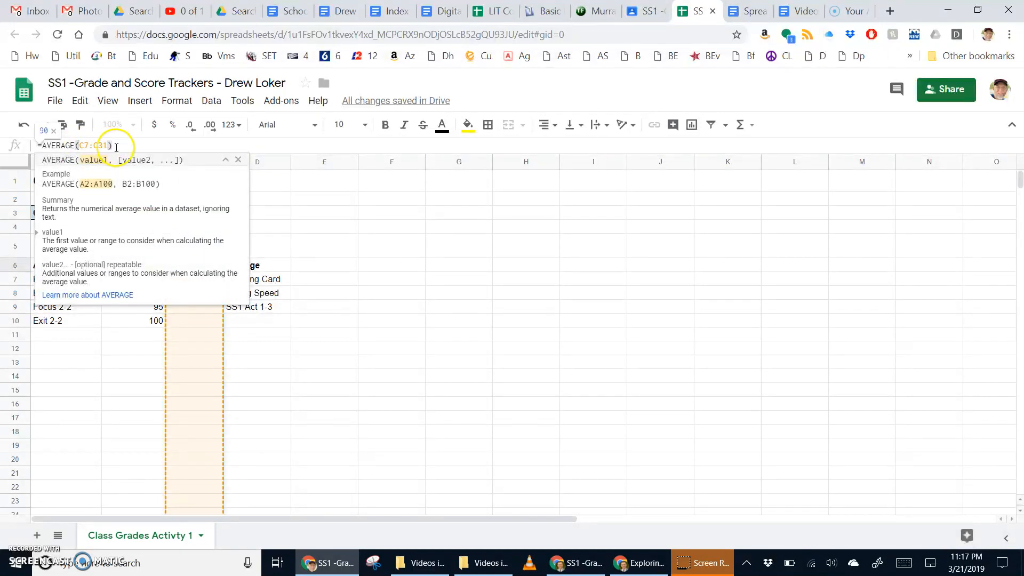
pyautogui.click(351, 369)
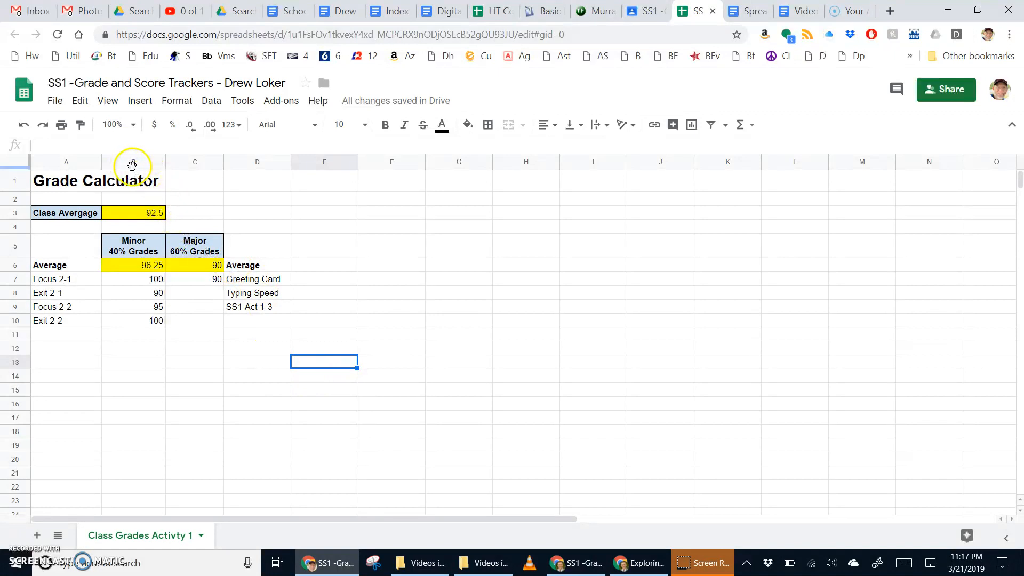
# Center-align the values in columns B and C.
pyautogui.moveTo(131, 163); pyautogui.dragTo(182, 167)
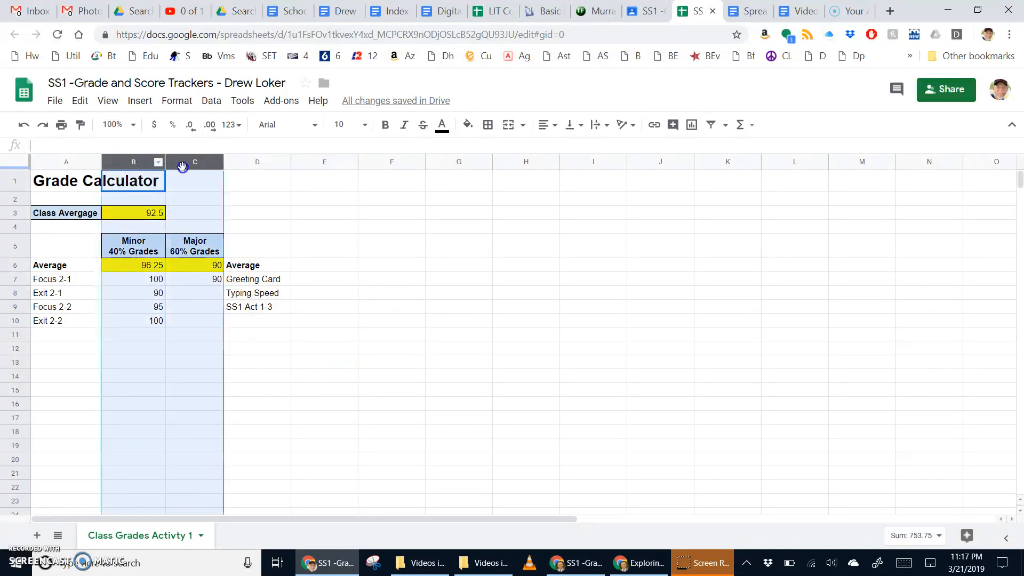
pyautogui.click(548, 126)
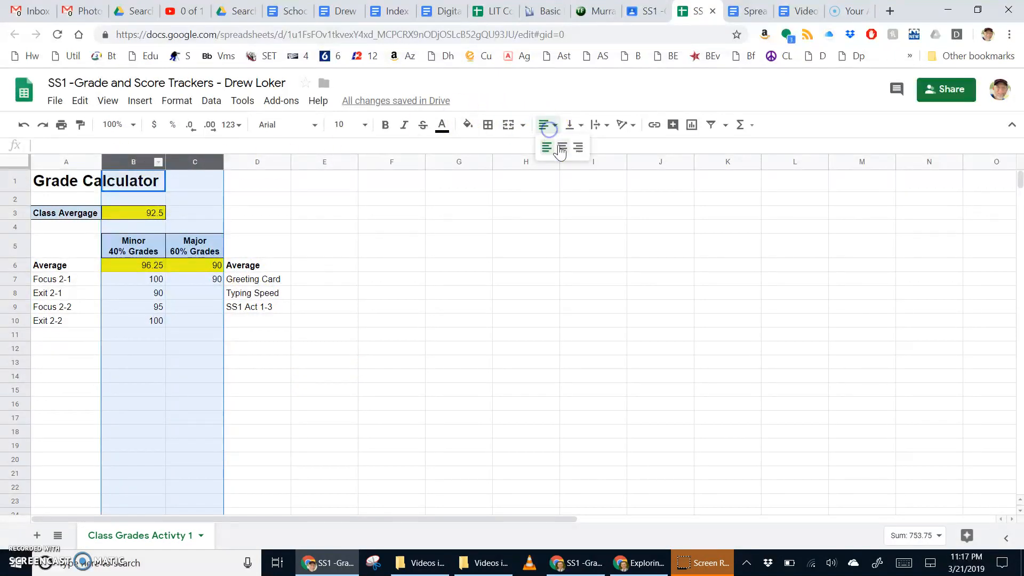
pyautogui.click(562, 148)
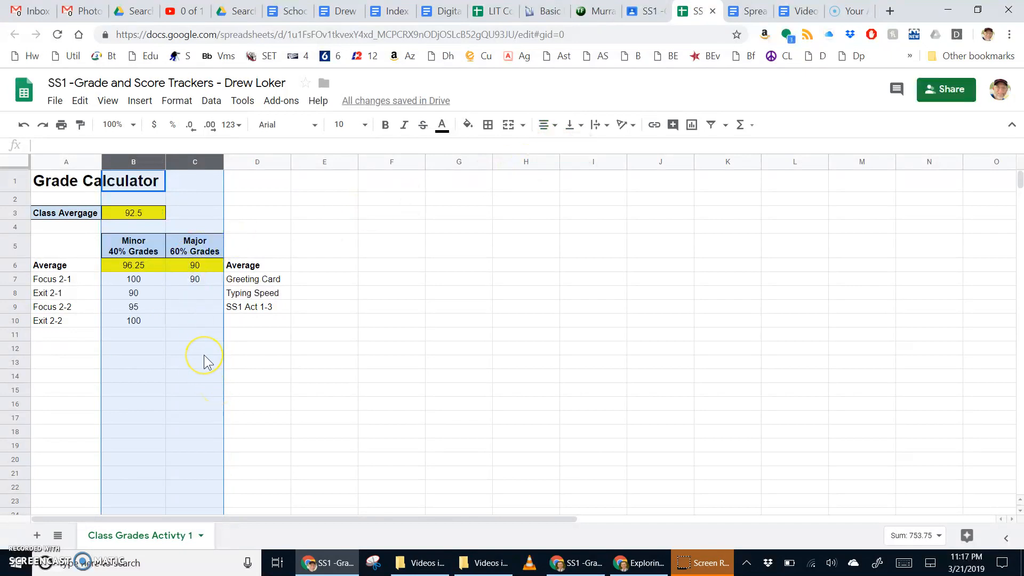
pyautogui.click(283, 211)
# Compare the class average formula in B3 with the Minor average formula in B6.
pyautogui.click(147, 212)
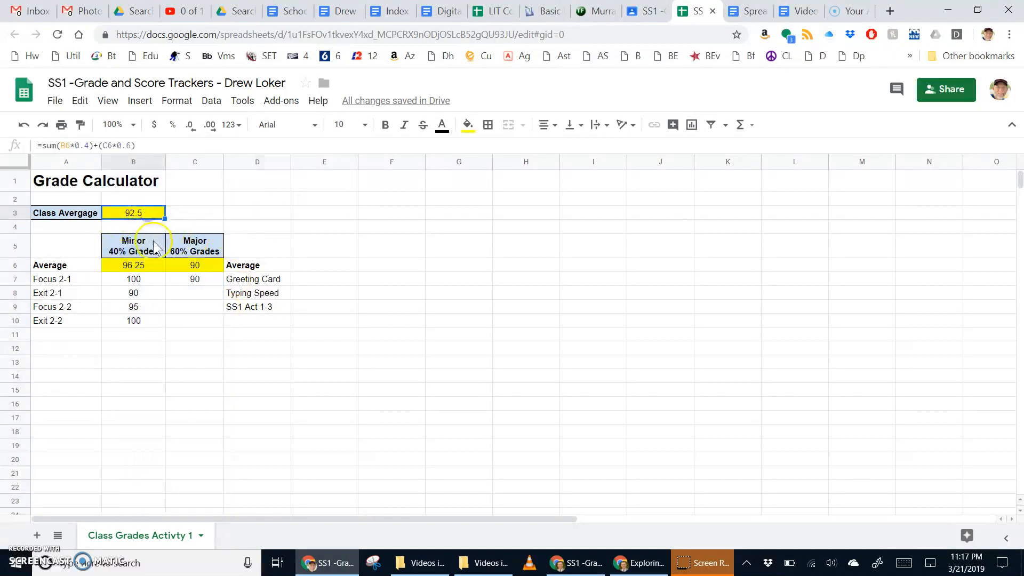
pyautogui.click(156, 263)
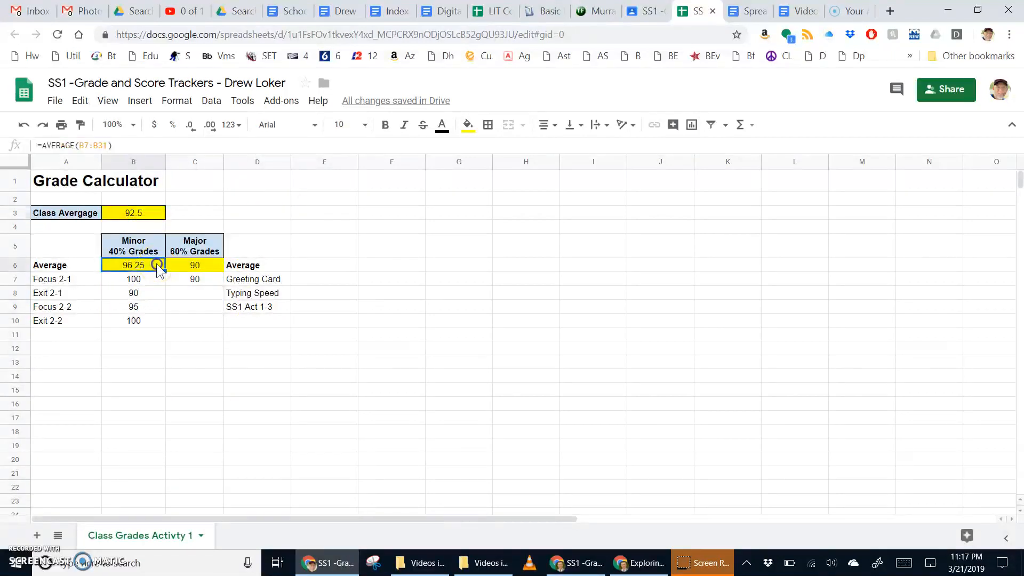
pyautogui.click(154, 213)
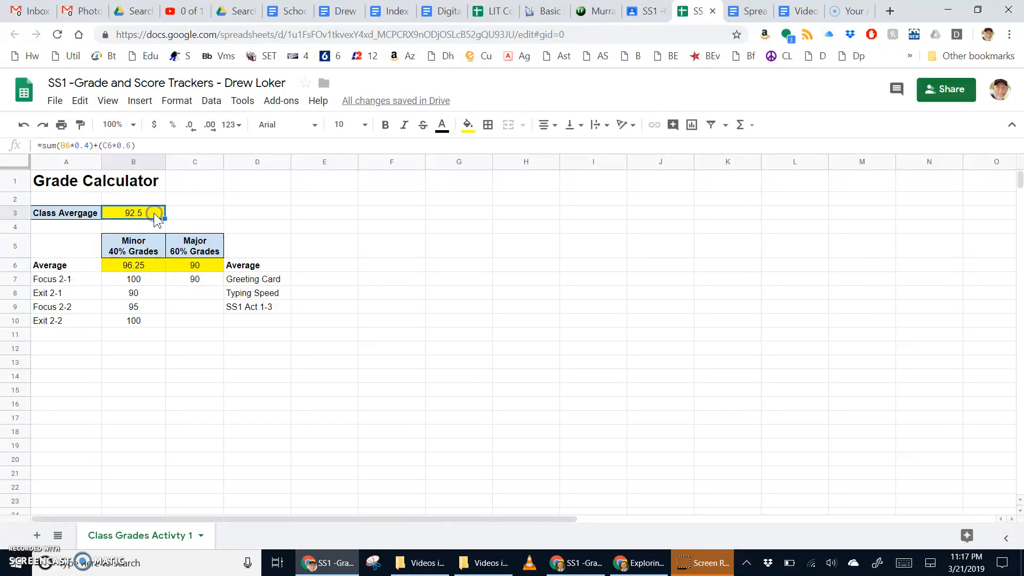
pyautogui.click(155, 269)
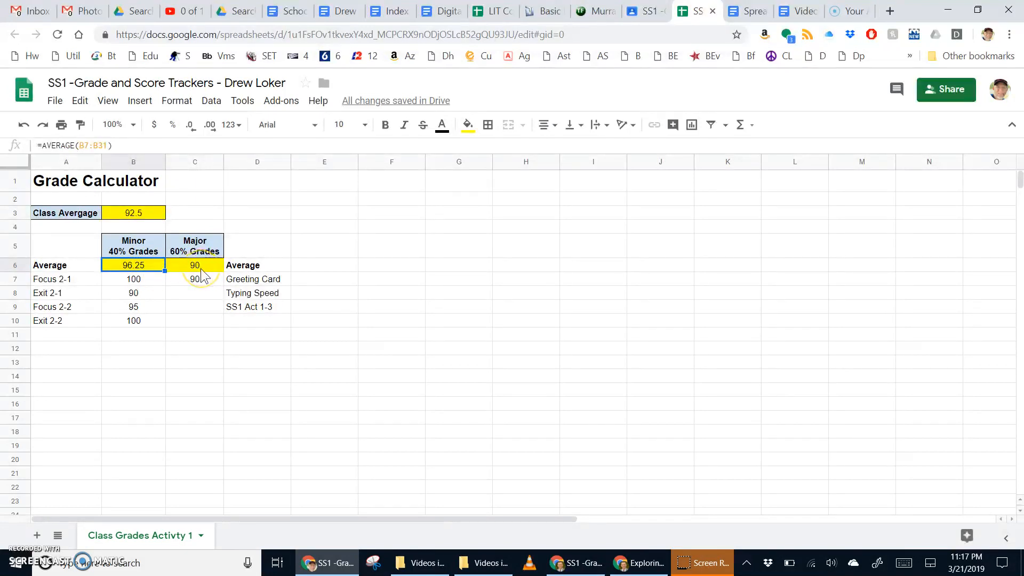
pyautogui.click(156, 213)
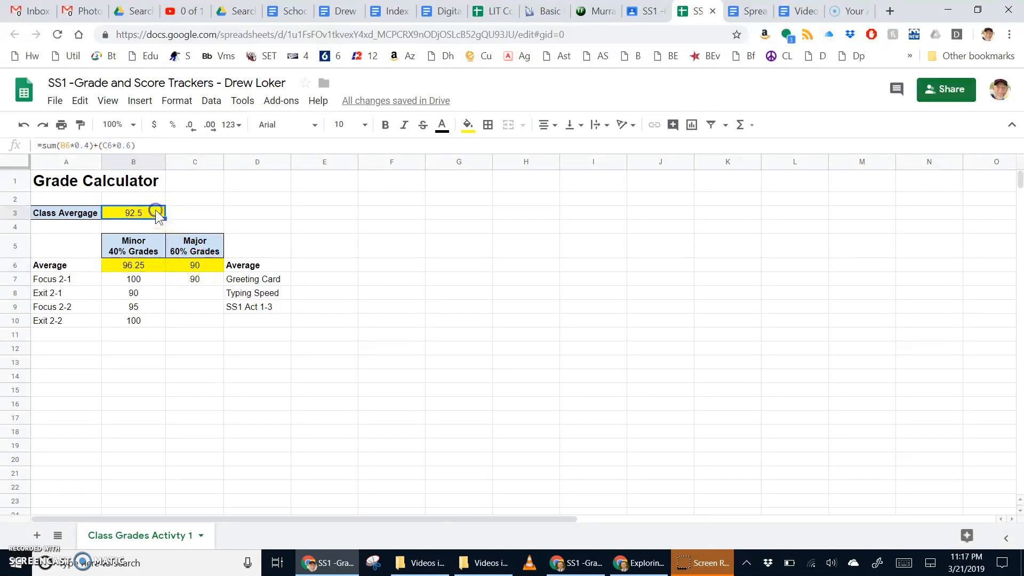
pyautogui.click(155, 267)
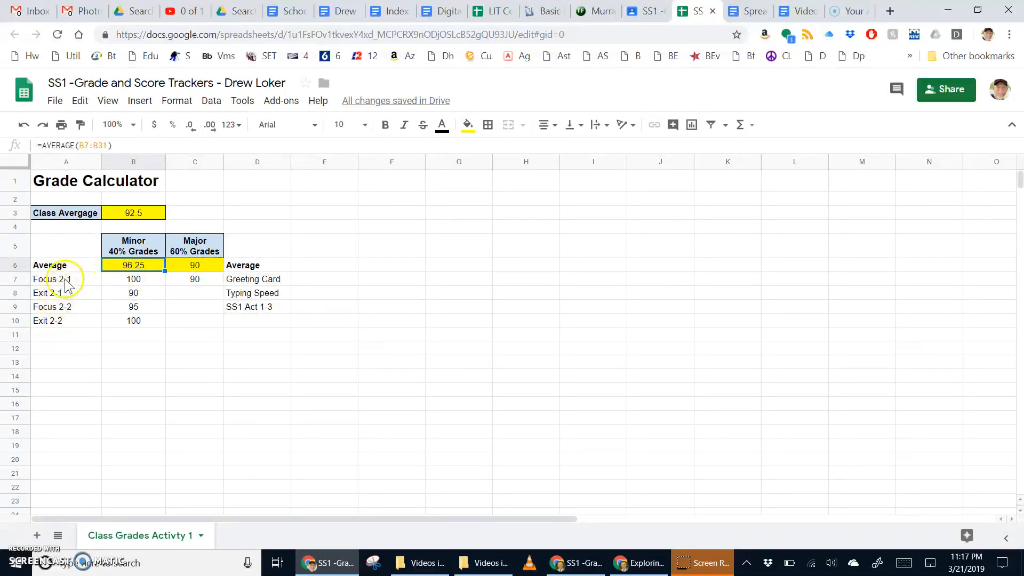
# Enter sample major grades 90 in C8 and 100 in C9, then verify the 94.5 class average.
pyautogui.moveTo(63, 277); pyautogui.dragTo(60, 321)
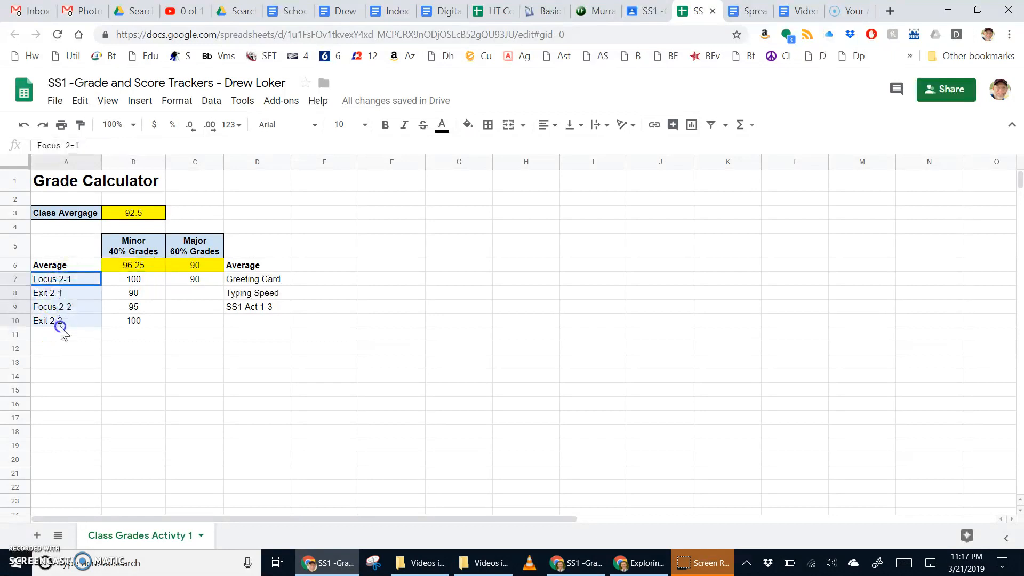
pyautogui.click(145, 281)
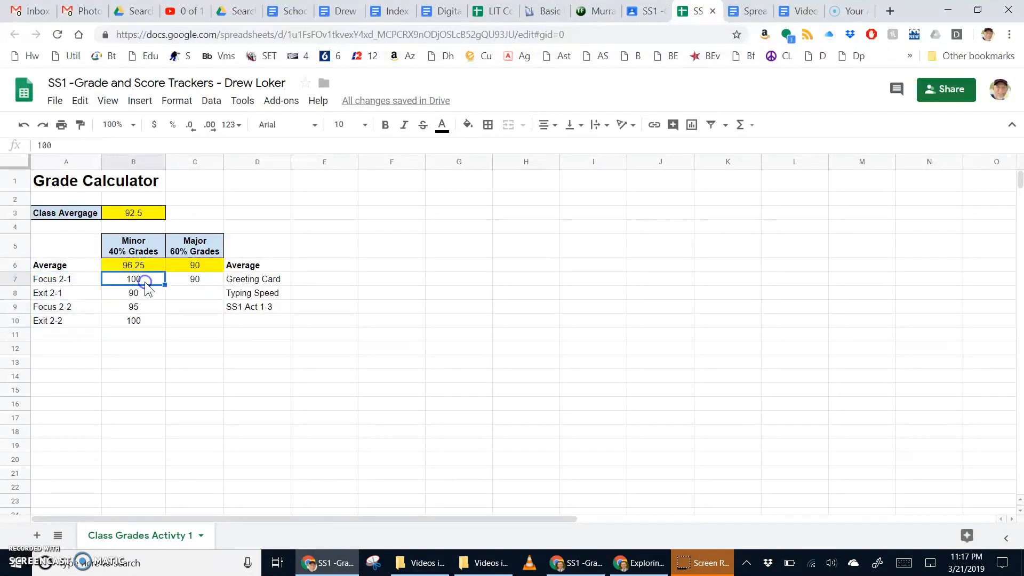
pyautogui.click(201, 283)
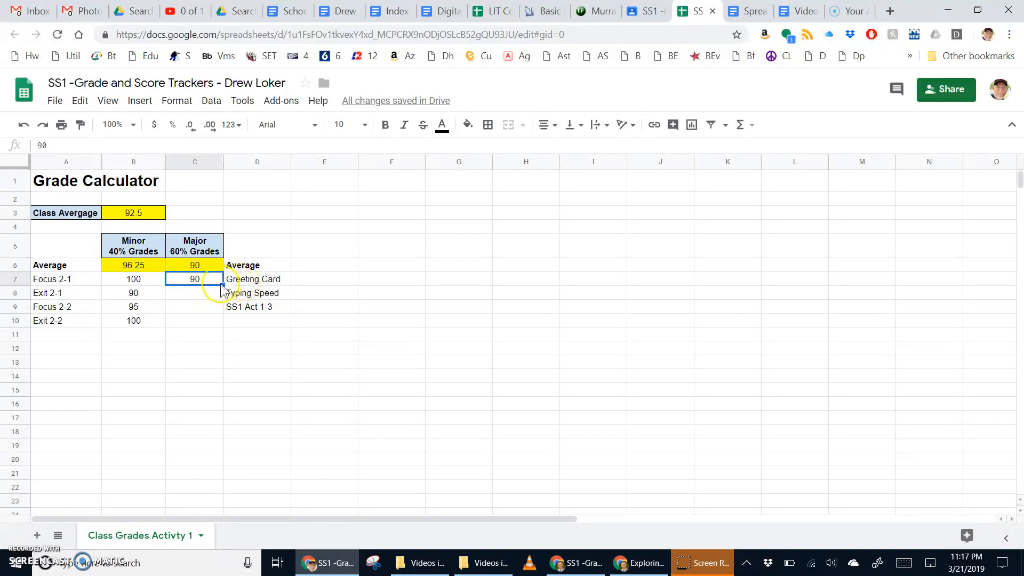
pyautogui.click(207, 294)
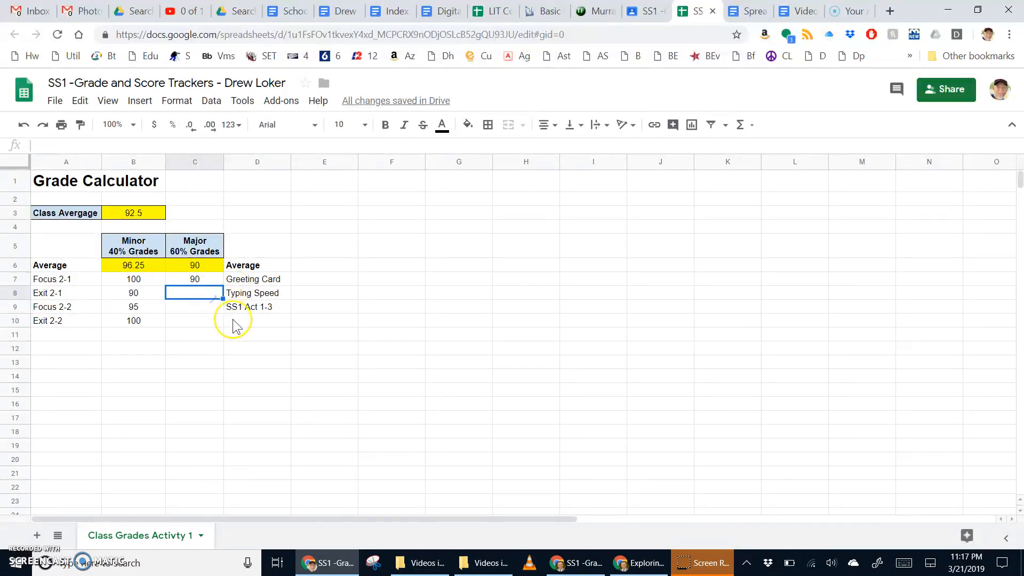
pyautogui.write('90')
pyautogui.press('Return')
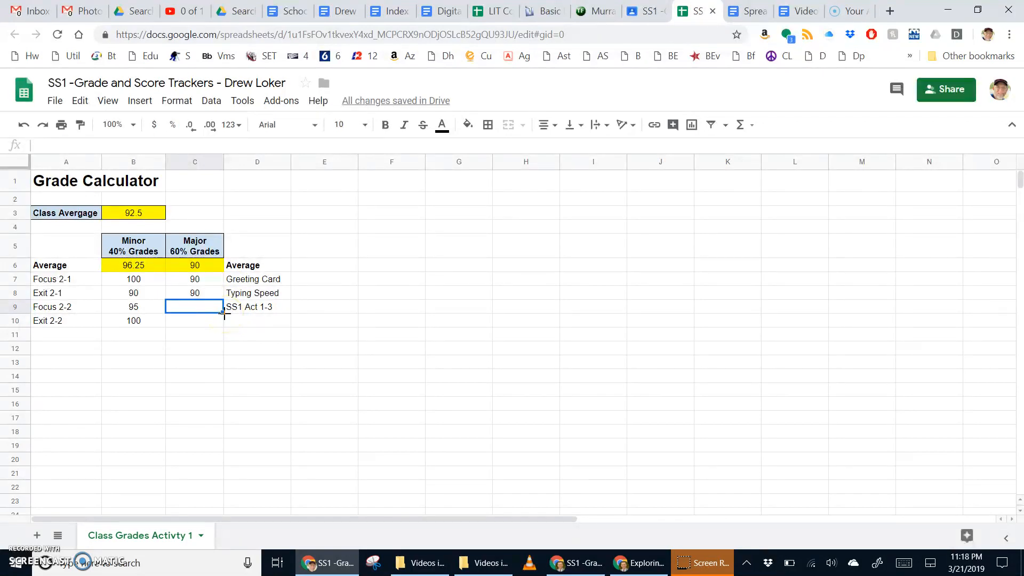
pyautogui.write('100')
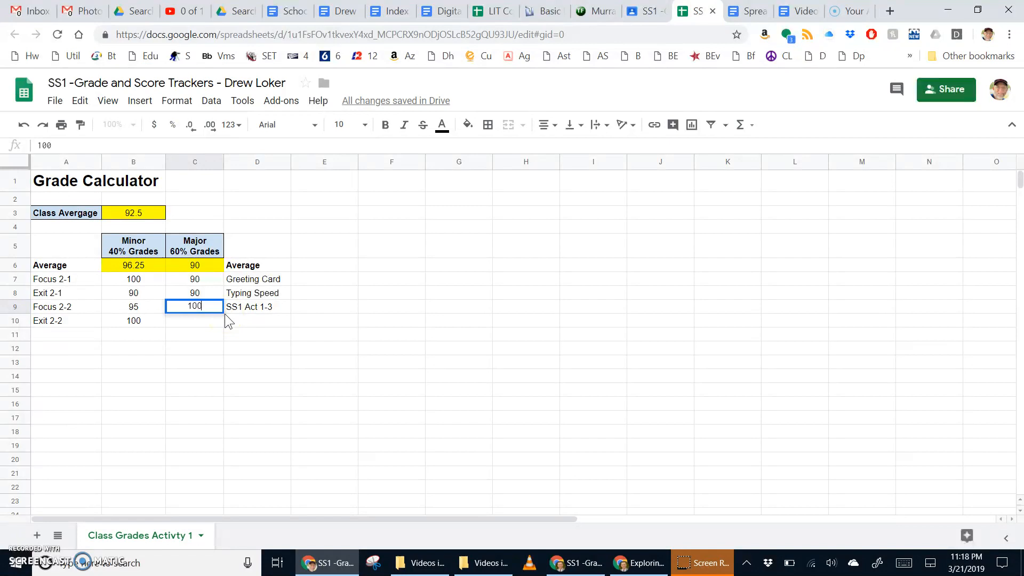
pyautogui.press('Return')
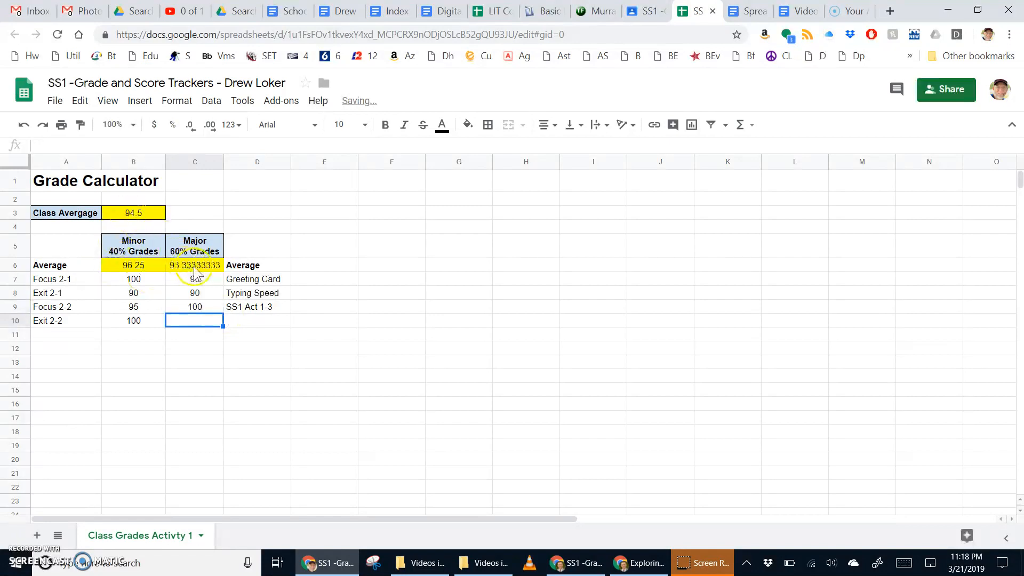
pyautogui.click(124, 215)
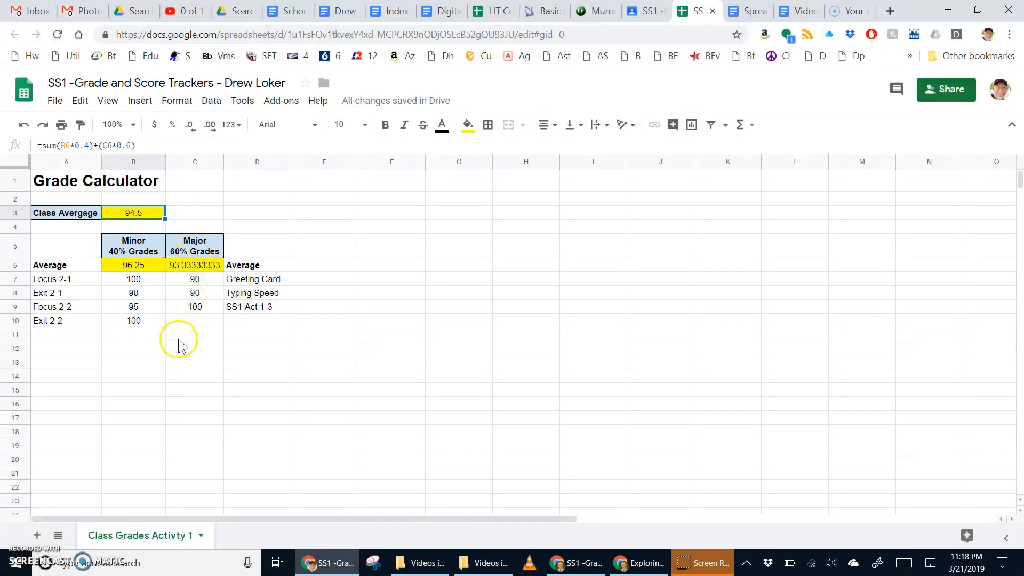
pyautogui.click(137, 334)
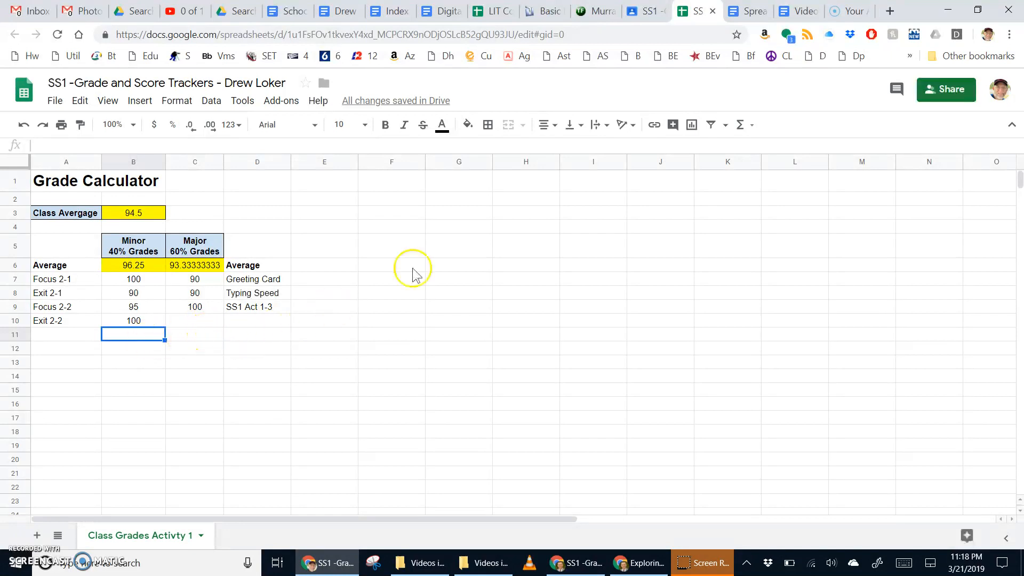
# Pull the SpreadSheet Instructions tab into its own window, then cycle back to the grade spreadsheet.
pyautogui.click(747, 13)
pyautogui.moveTo(716, 90); pyautogui.dragTo(722, 38)
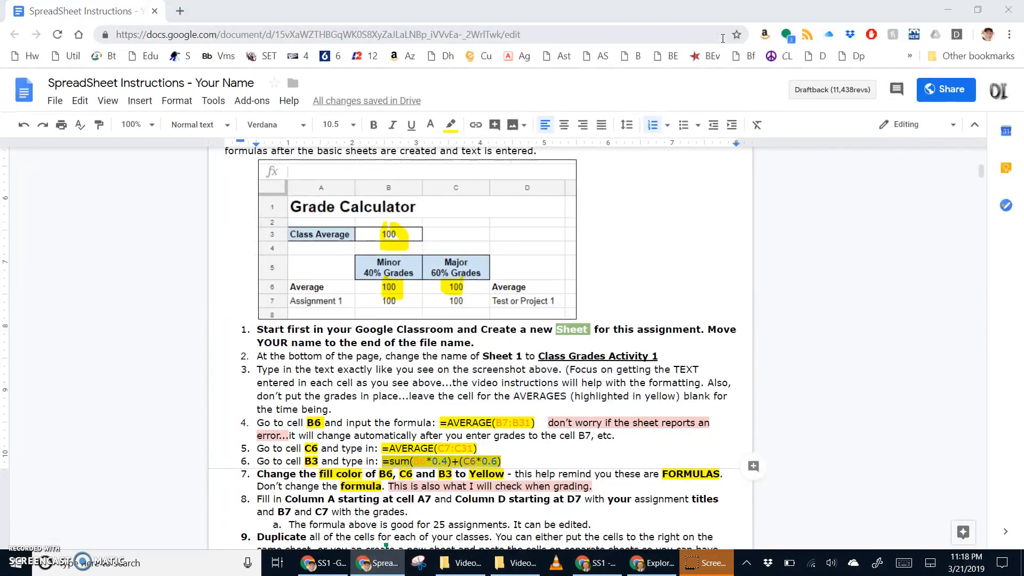
pyautogui.press('super+Down')
pyautogui.hotkey('alt', 'Tab')
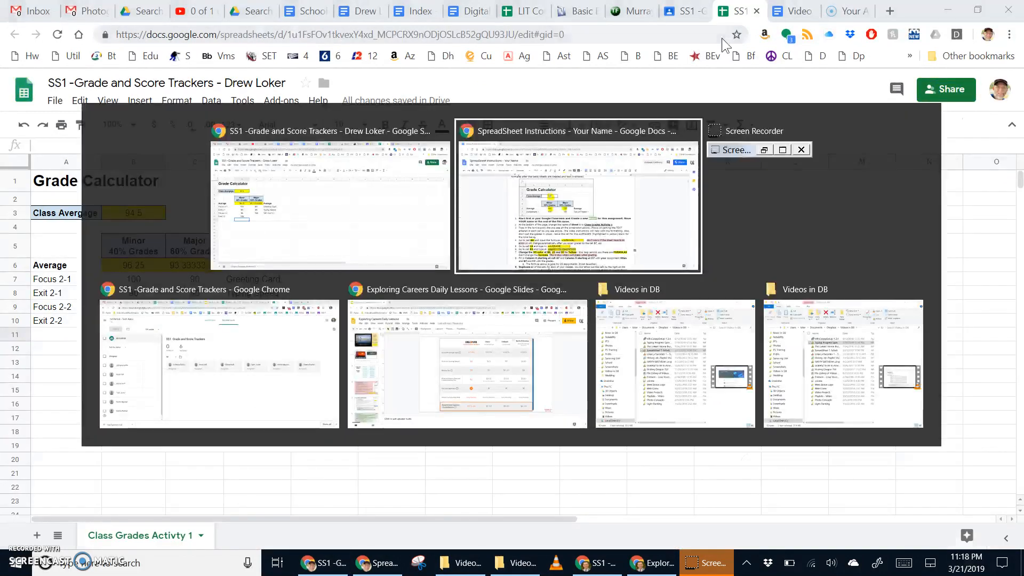
pyautogui.hotkey('alt', 'Tab')
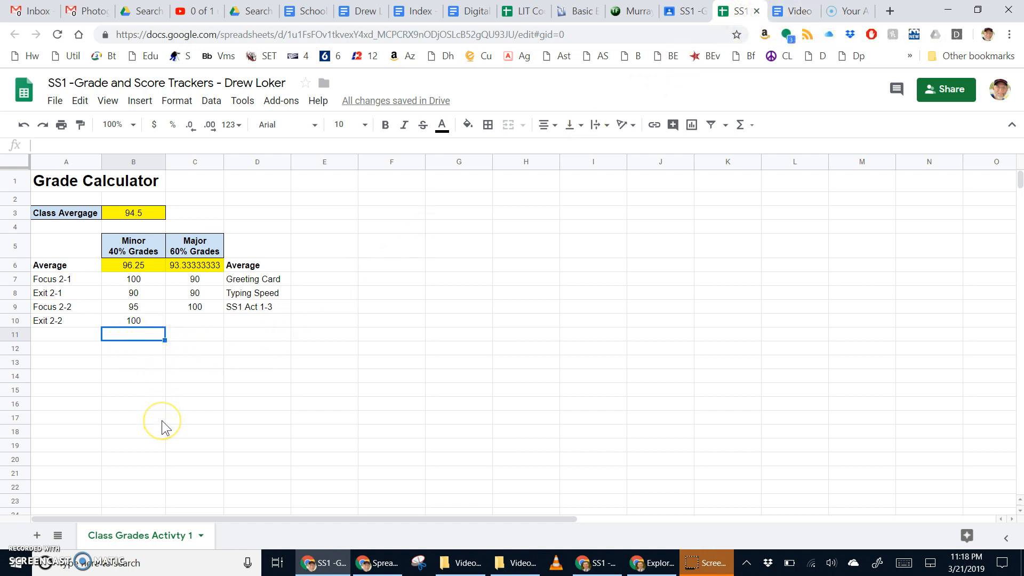
pyautogui.hotkey('ctrl', 'Tab')
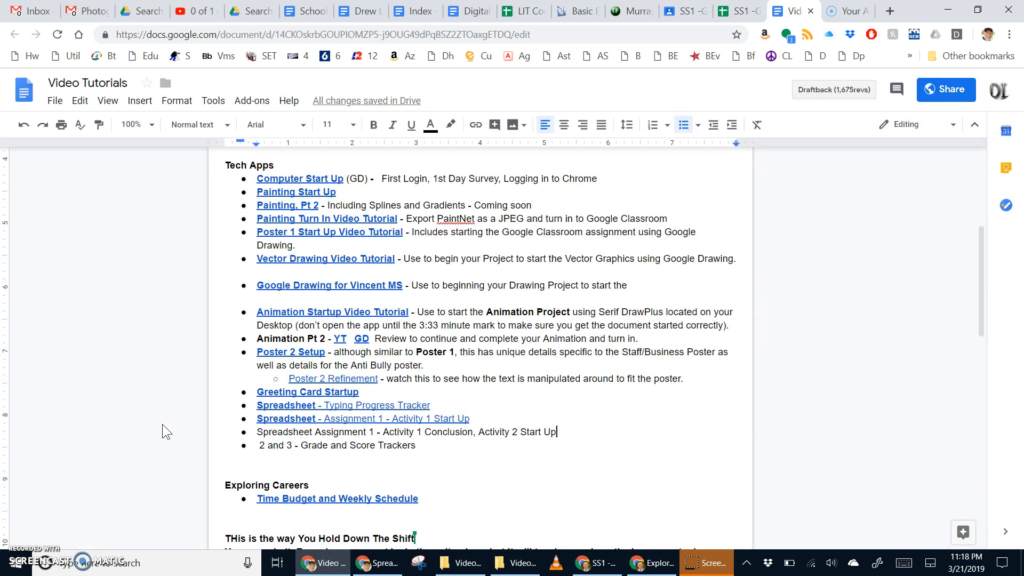
pyautogui.hotkey('ctrl', 'shift', 'Tab')
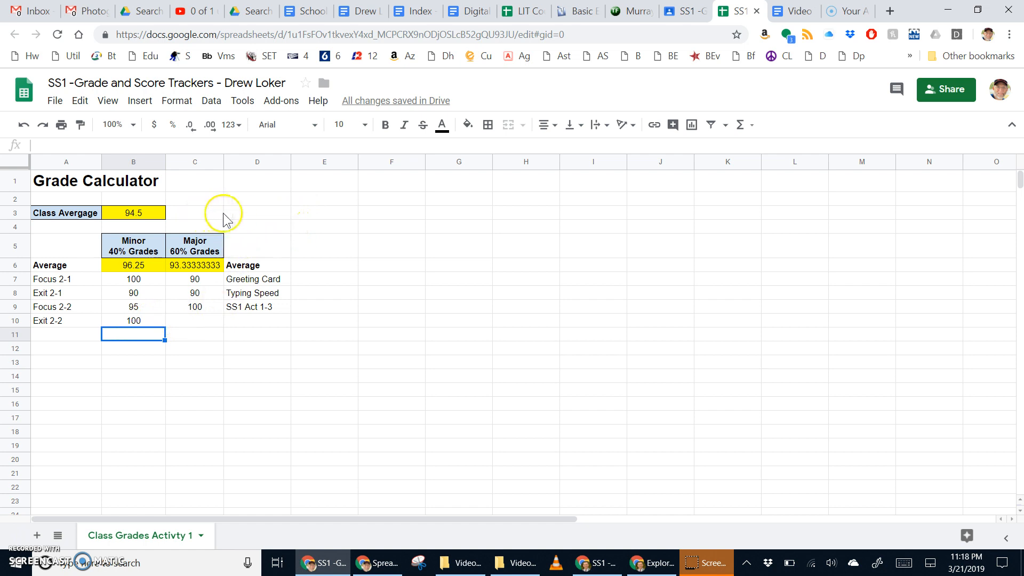
# Enter 'Tech Apps' in cell C3 next to the 94.5 class average.
pyautogui.click(242, 213)
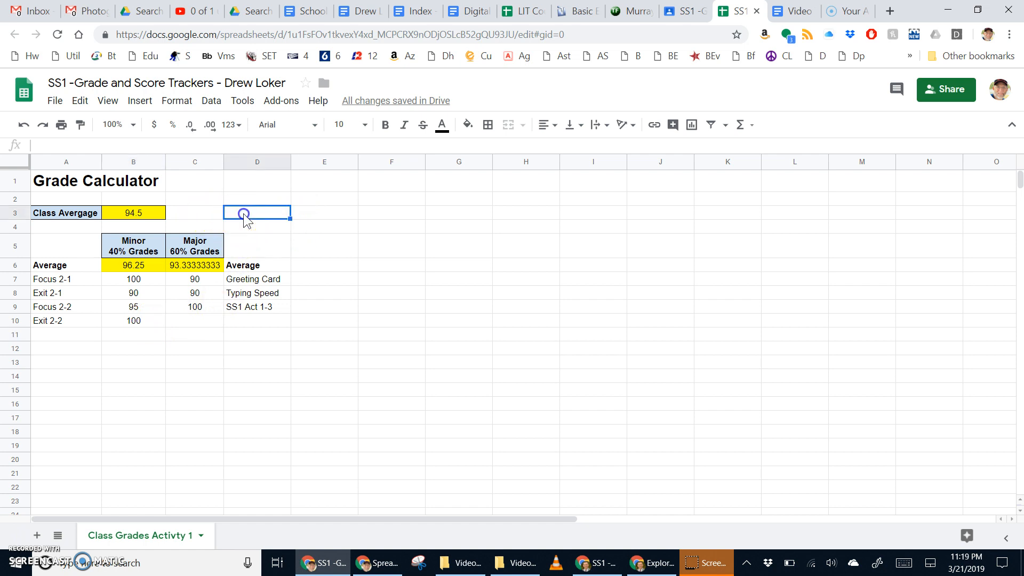
pyautogui.click(207, 214)
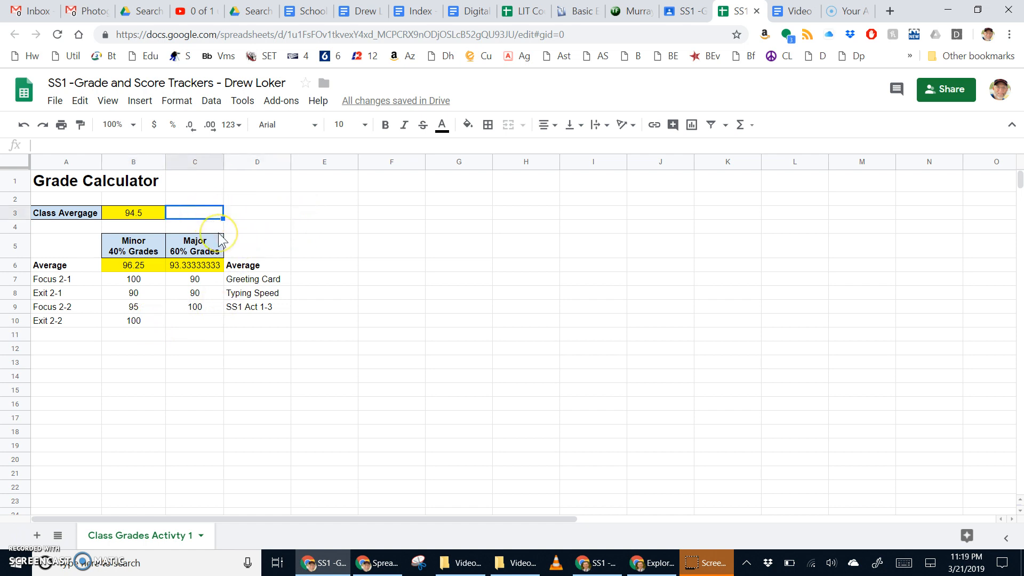
pyautogui.write('Tech')
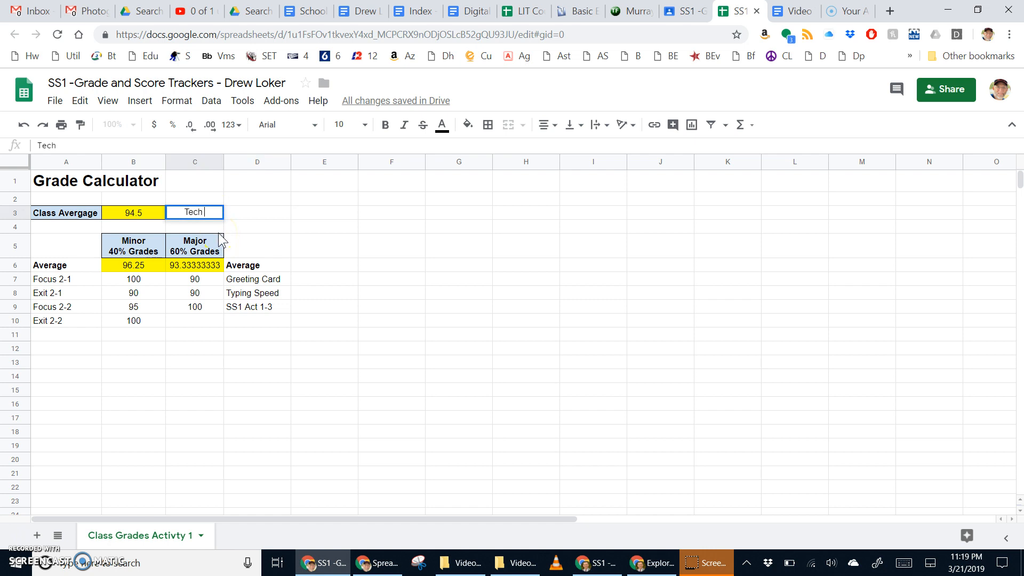
pyautogui.write(' Apps')
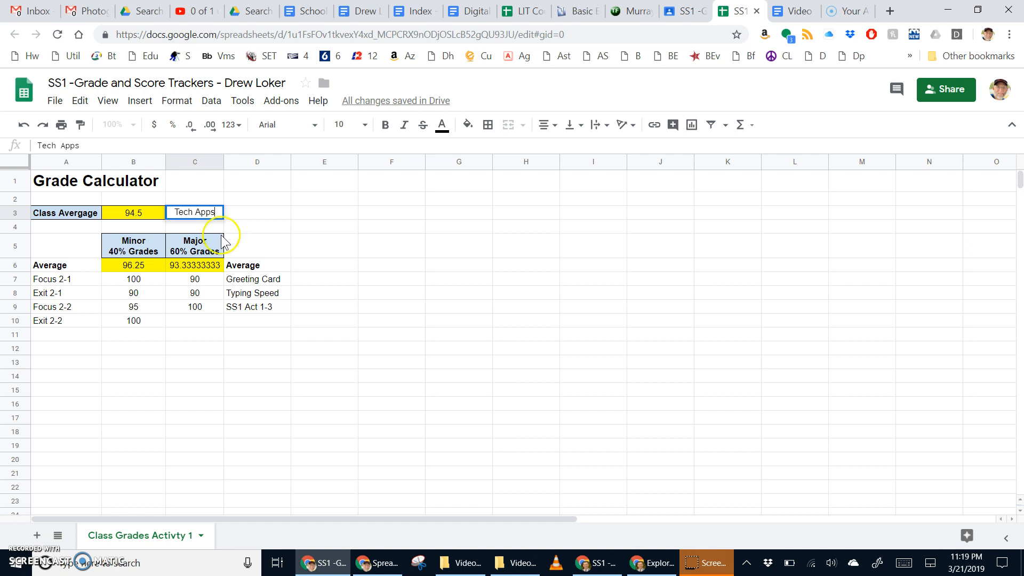
pyautogui.click(278, 229)
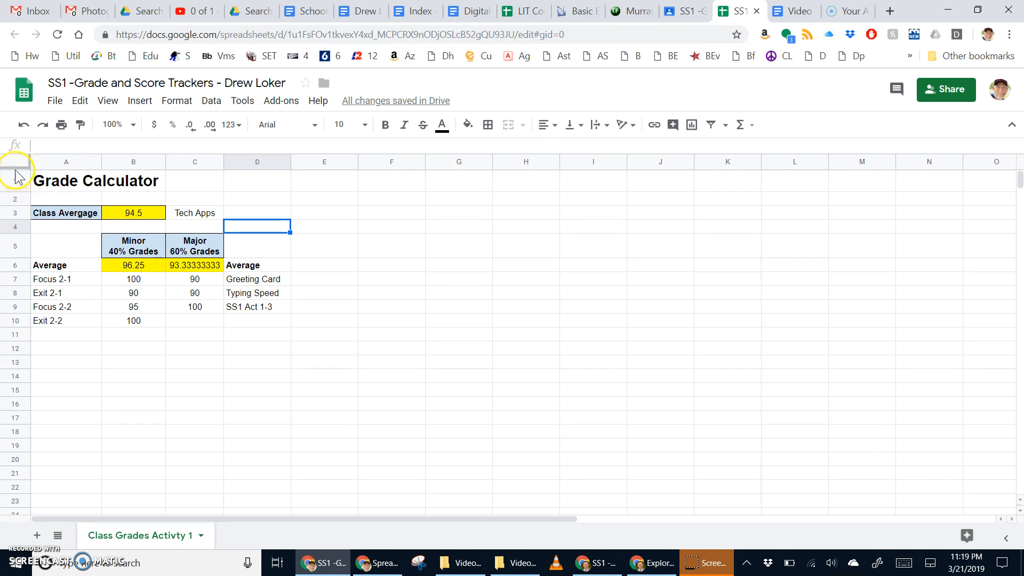
# Freeze the top row of the sheet.
pyautogui.moveTo(18, 165); pyautogui.dragTo(15, 194)
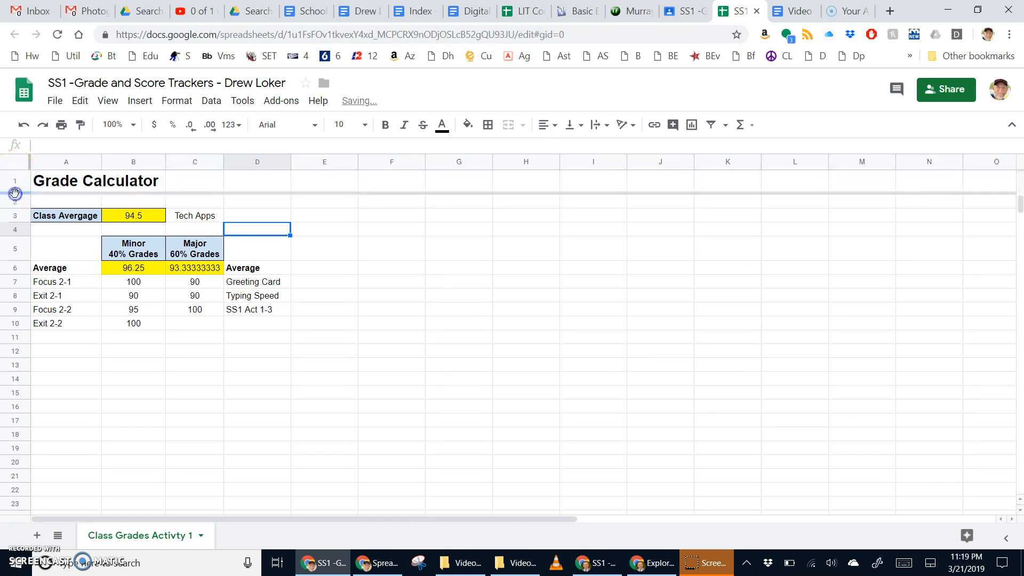
pyautogui.scroll(-5, 101, 255)
pyautogui.scroll(5, 100, 267)
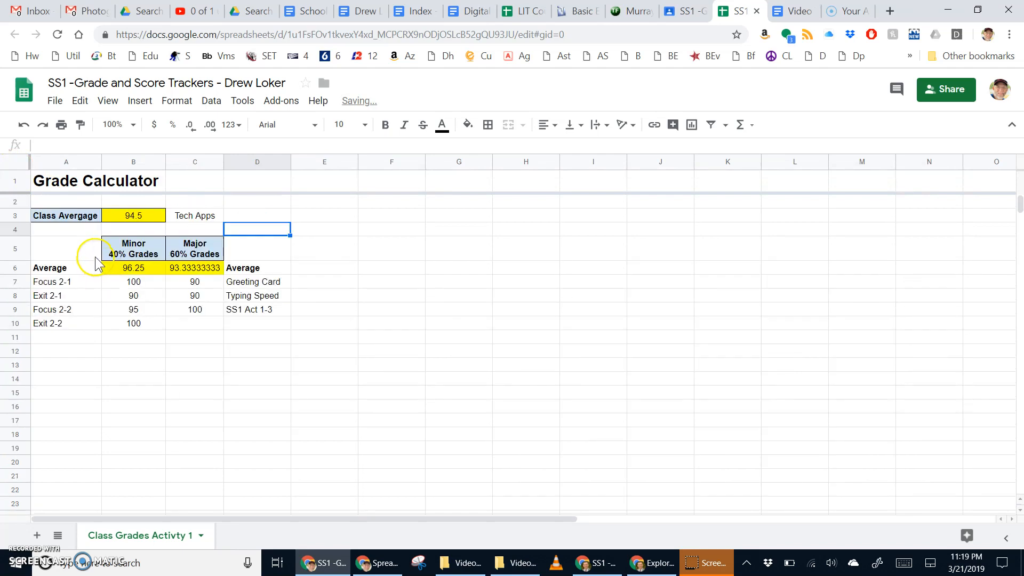
pyautogui.scroll(-3, 98, 263)
pyautogui.scroll(3, 98, 263)
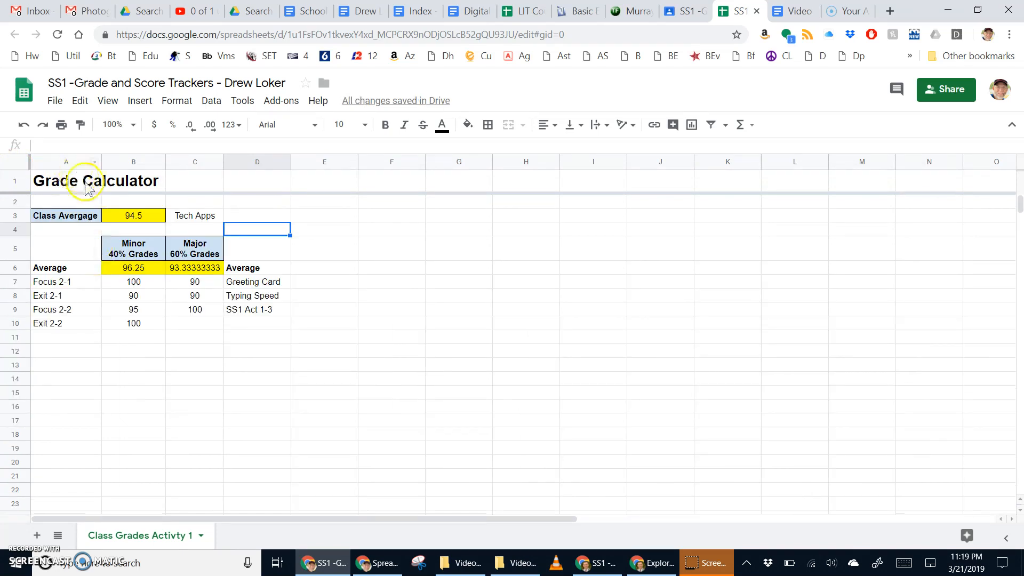
pyautogui.click(207, 213)
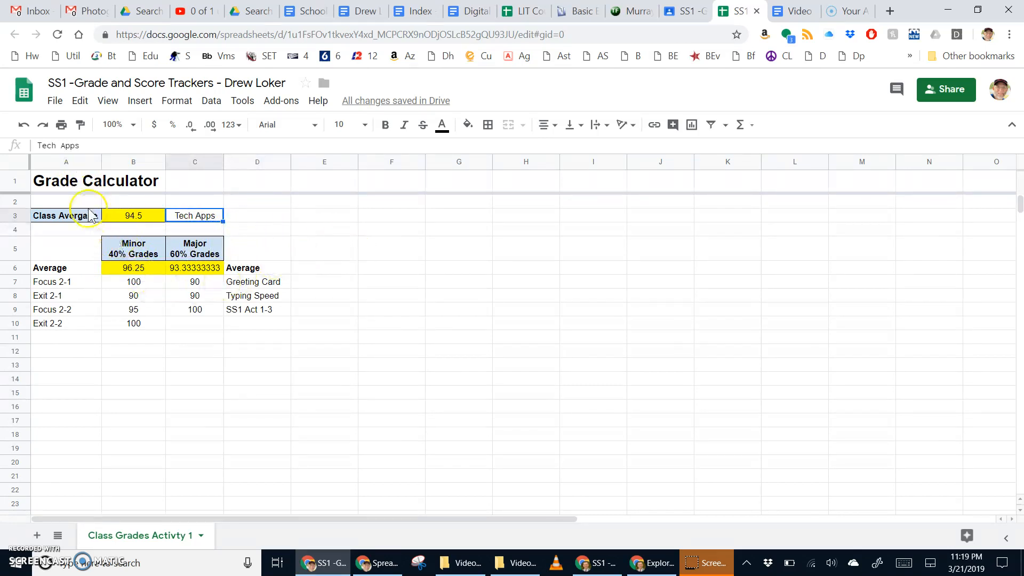
# Copy the grade block A3:D6 and paste it at F3.
pyautogui.click(46, 219)
pyautogui.moveTo(46, 220); pyautogui.dragTo(250, 327)
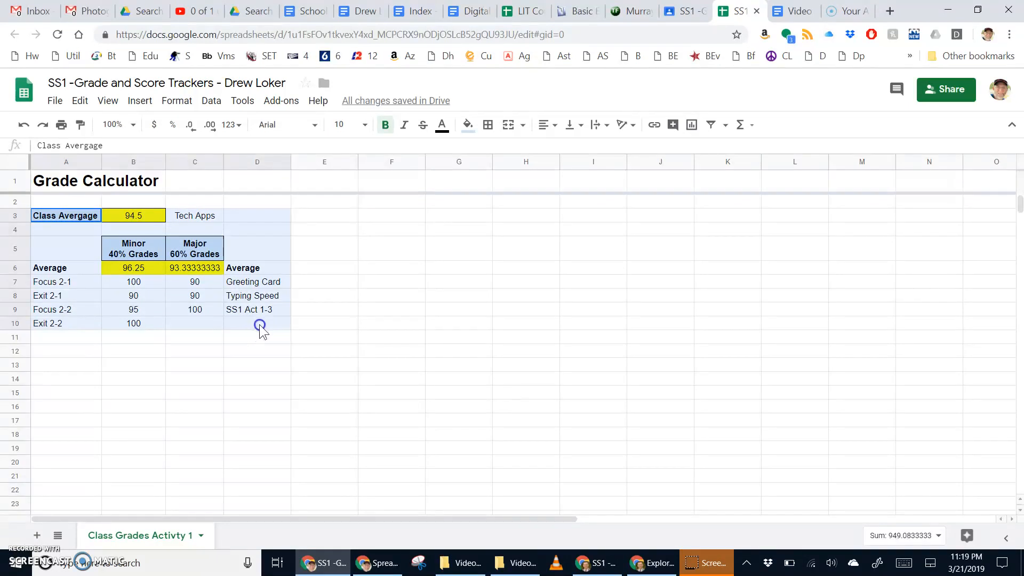
pyautogui.moveTo(260, 325); pyautogui.dragTo(266, 267)
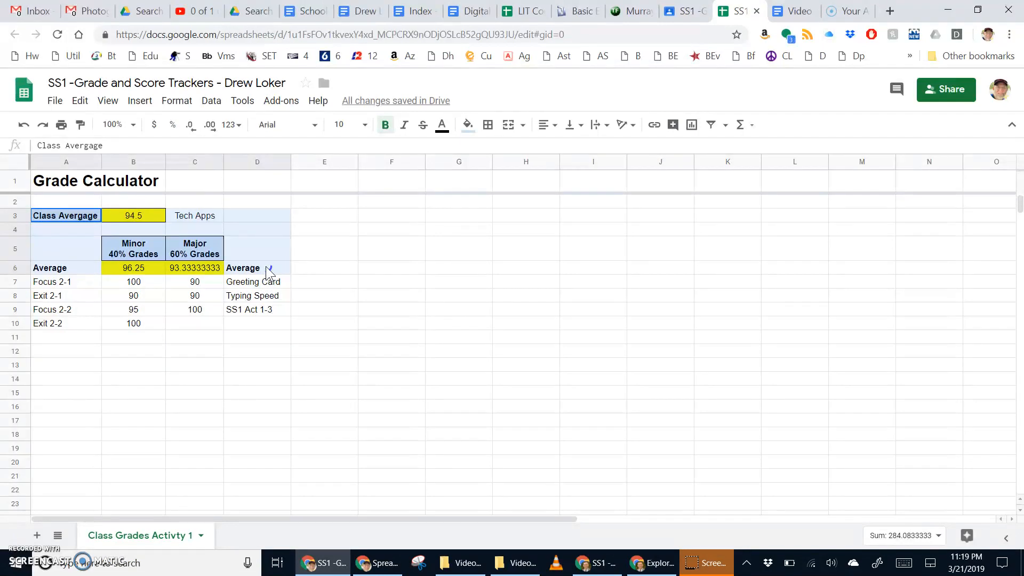
pyautogui.moveTo(267, 271); pyautogui.dragTo(270, 267)
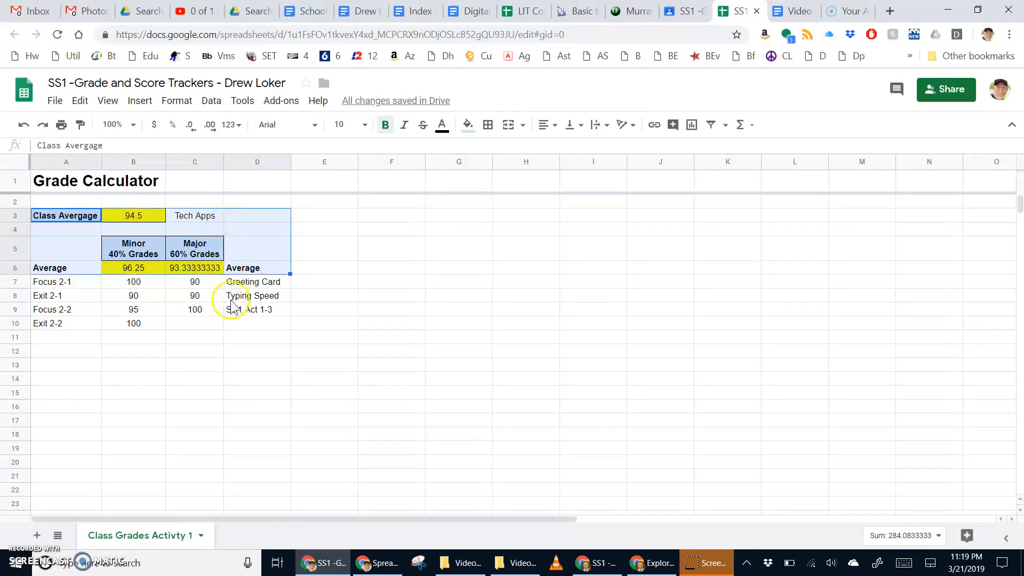
pyautogui.hotkey('ctrl', 'c')
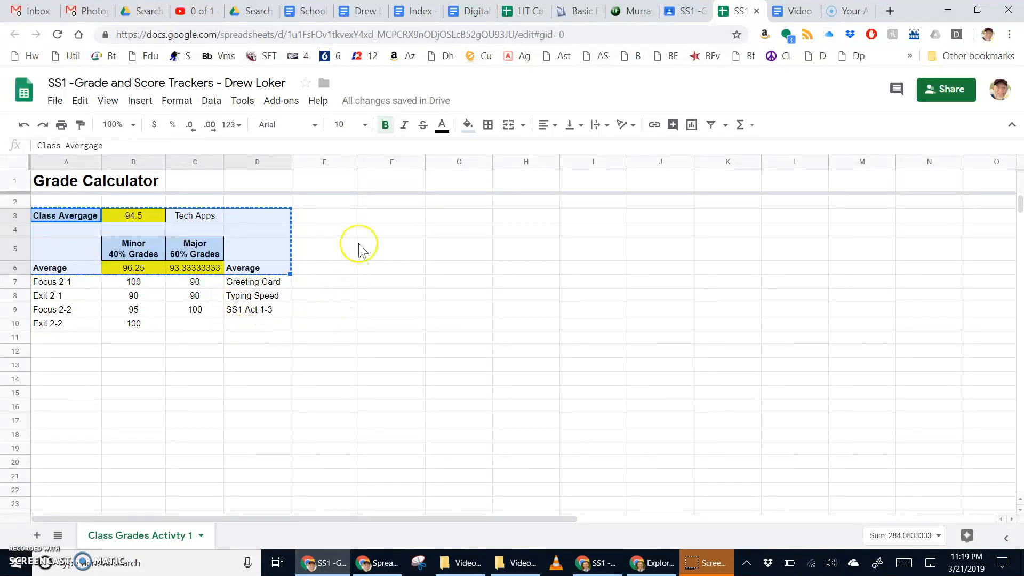
pyautogui.click(393, 217)
pyautogui.hotkey('ctrl', 'v')
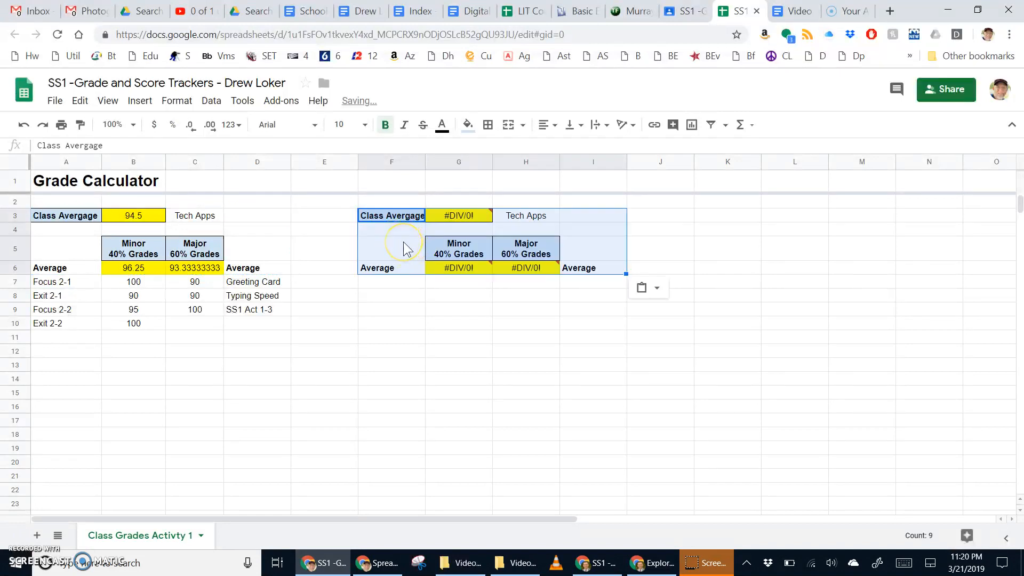
pyautogui.moveTo(448, 272)
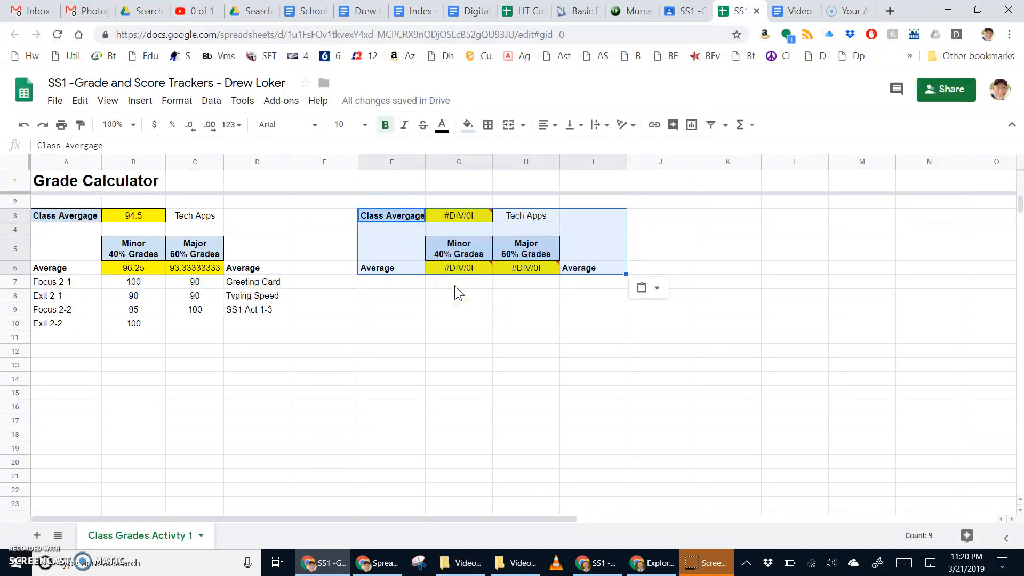
pyautogui.moveTo(459, 221)
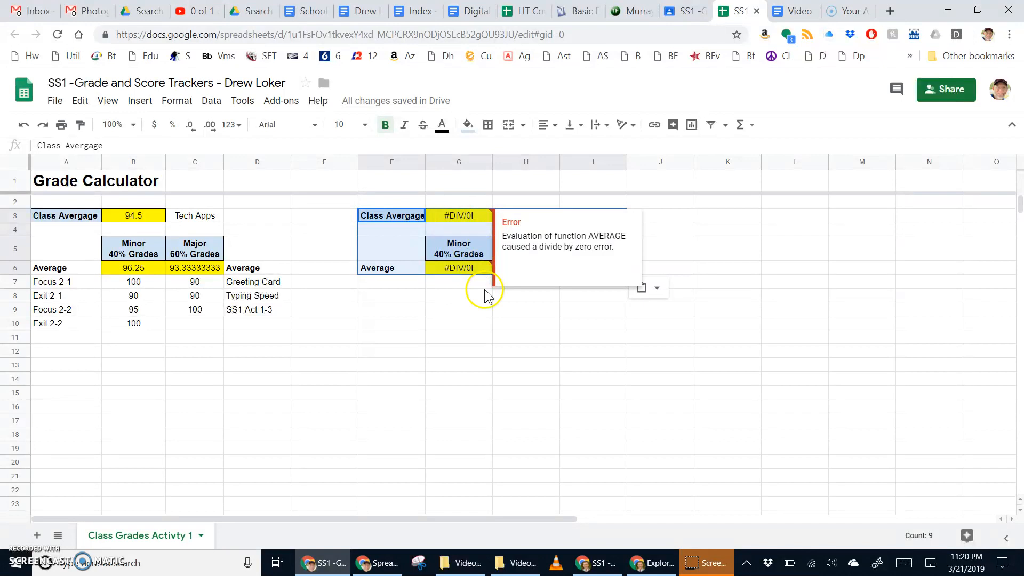
pyautogui.click(465, 293)
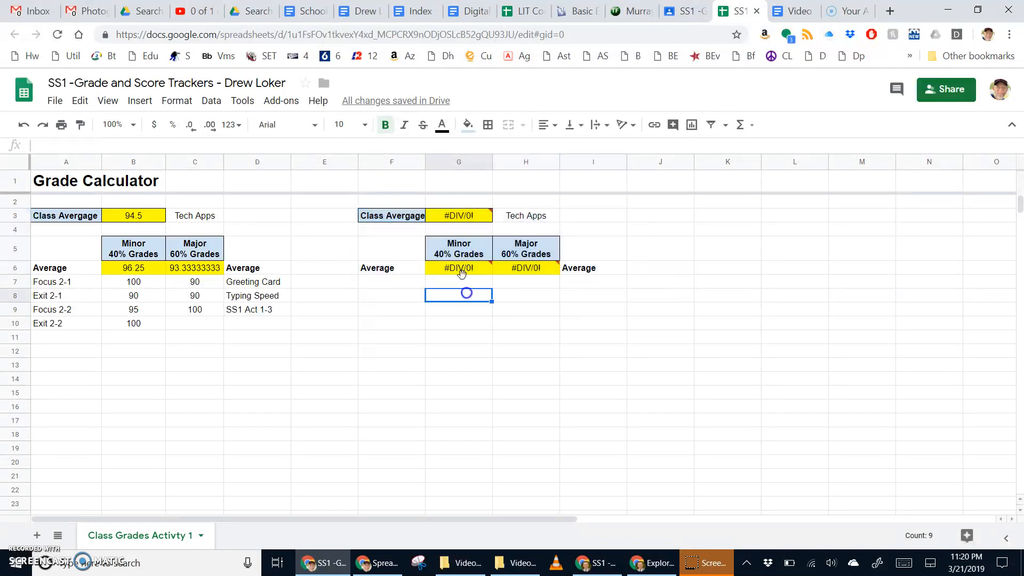
pyautogui.click(473, 217)
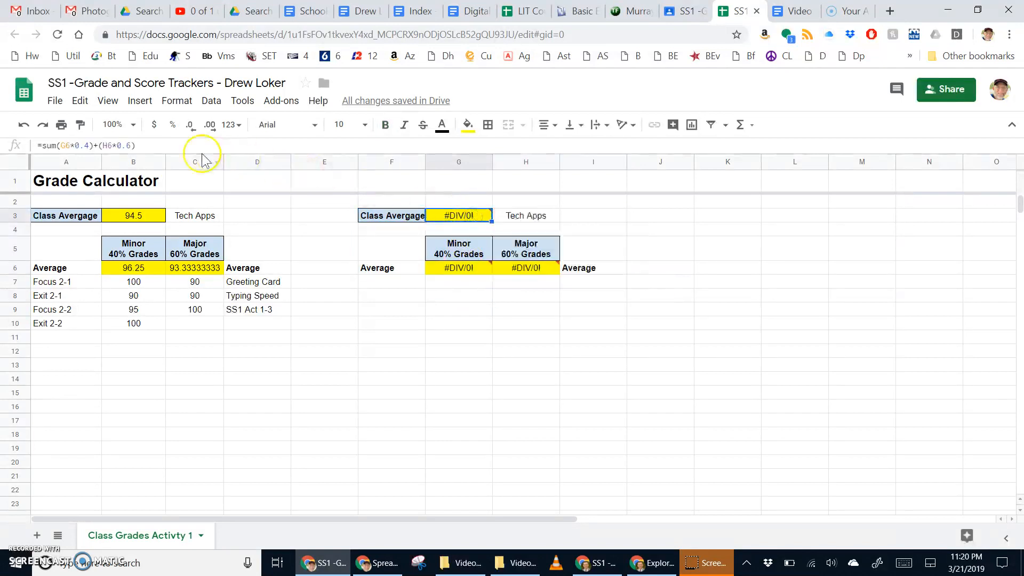
pyautogui.click(71, 148)
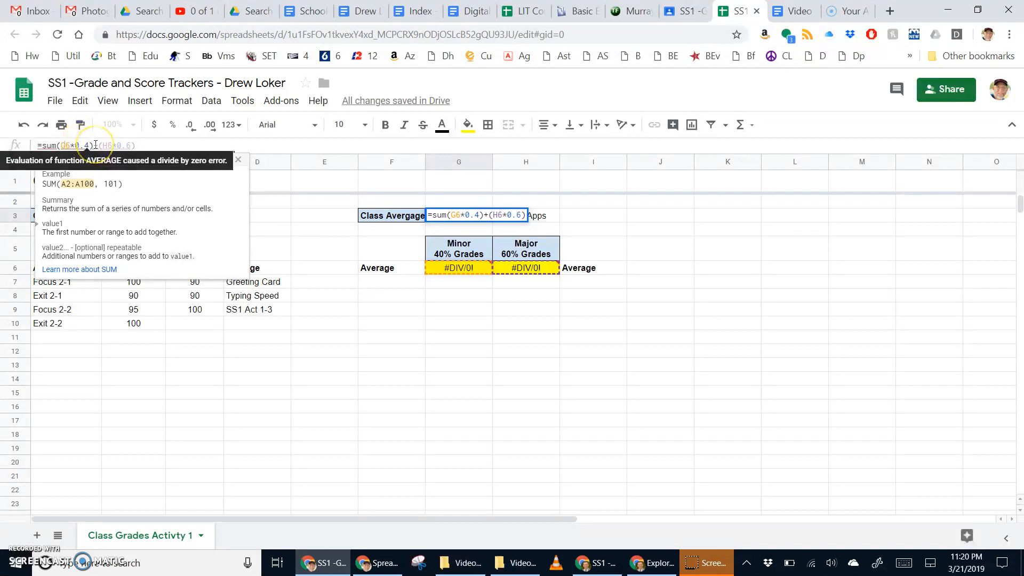
pyautogui.click(531, 323)
pyautogui.click(149, 216)
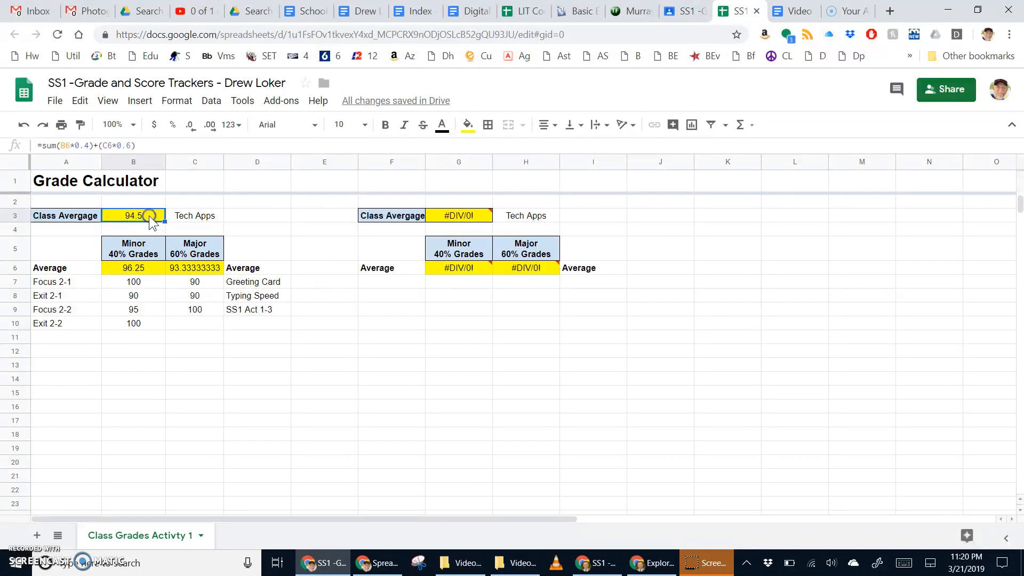
pyautogui.click(452, 216)
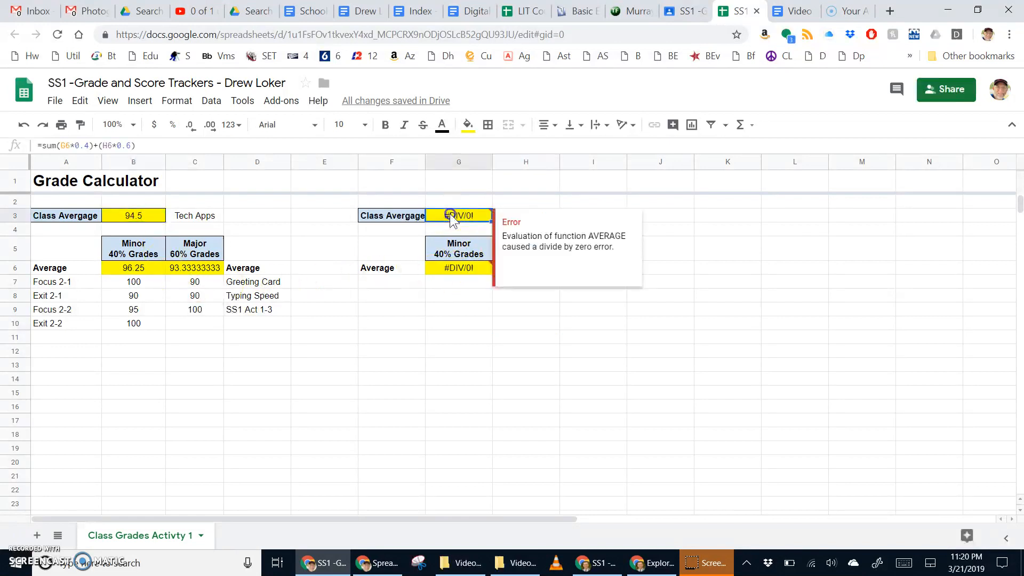
pyautogui.click(458, 338)
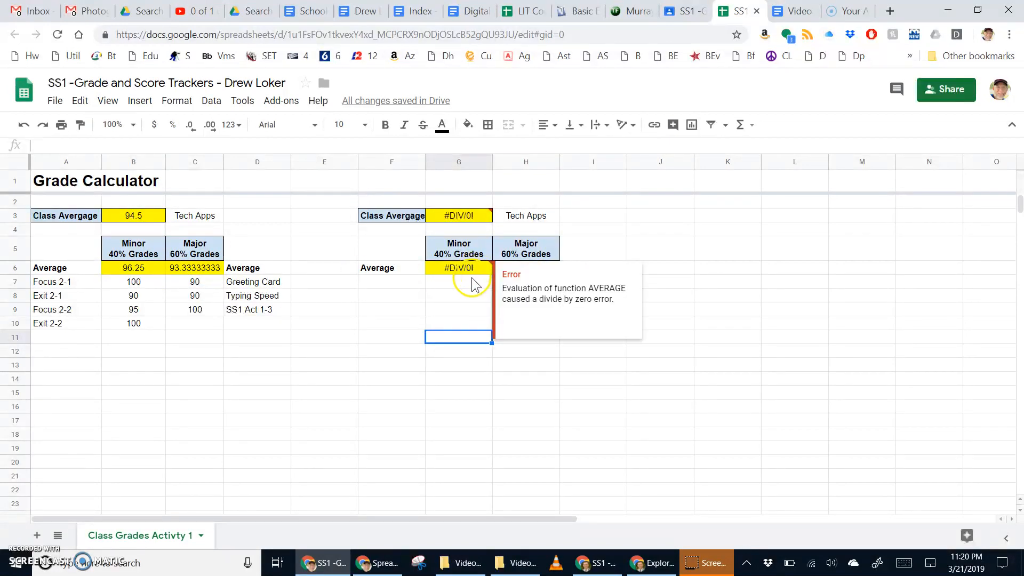
# Name the second grid History and add a Chapter Review assignment graded 90.
pyautogui.click(533, 217)
pyautogui.write('History')
pyautogui.press('Return')
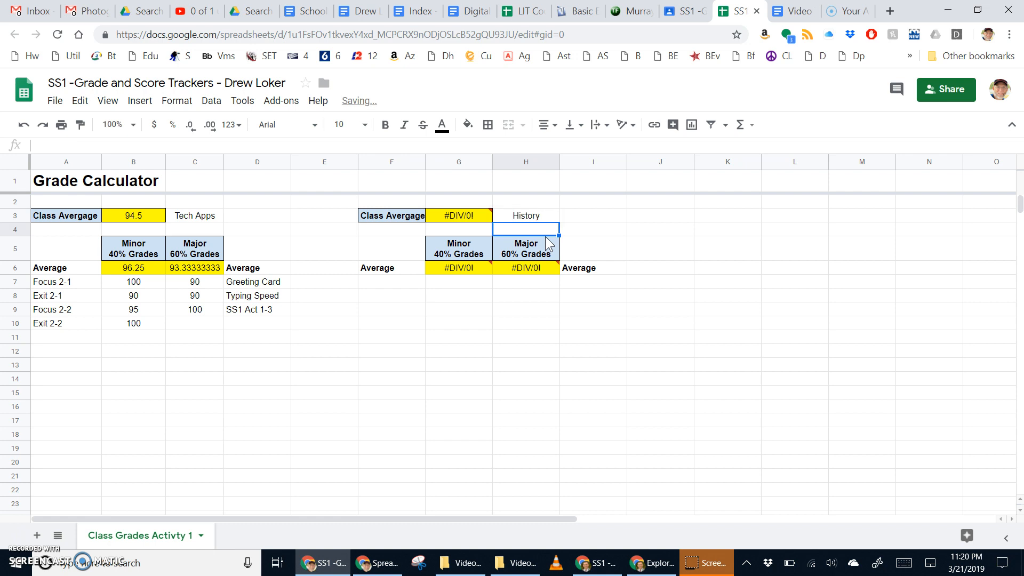
pyautogui.click(398, 283)
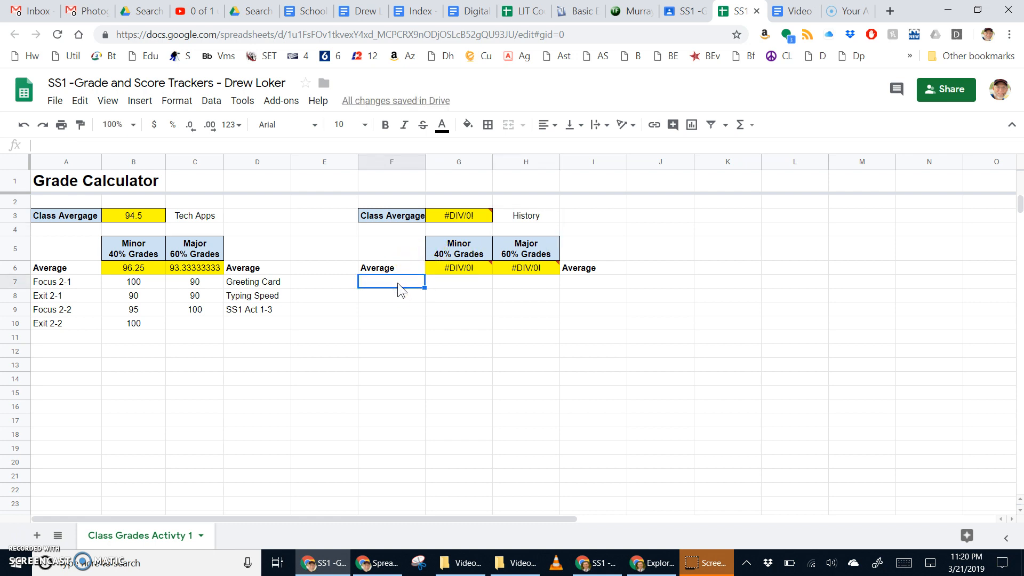
pyautogui.write('Chapter')
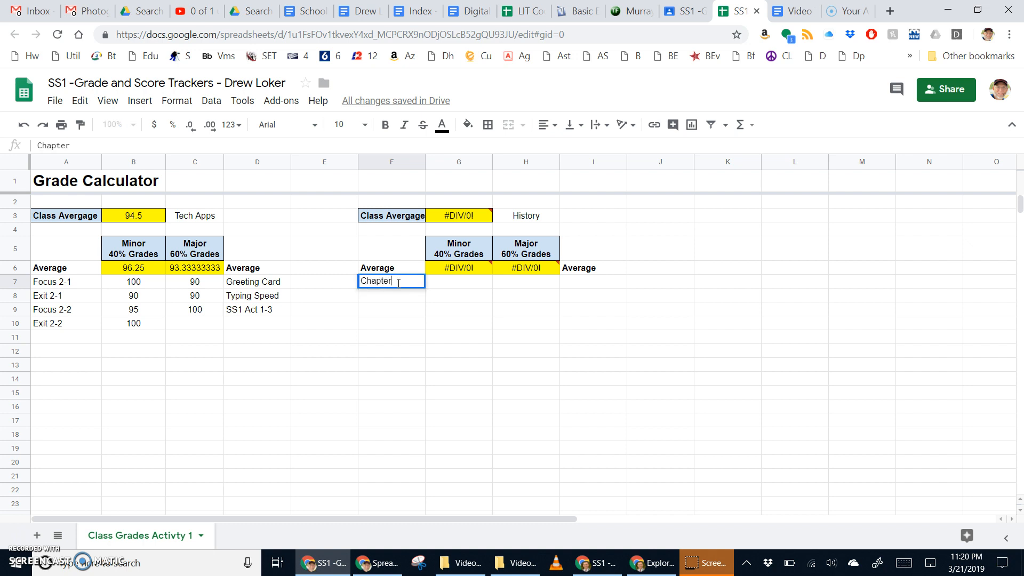
pyautogui.write(' Reviews')
pyautogui.press('BackSpace')
pyautogui.press('BackSpace')
pyautogui.press('BackSpace')
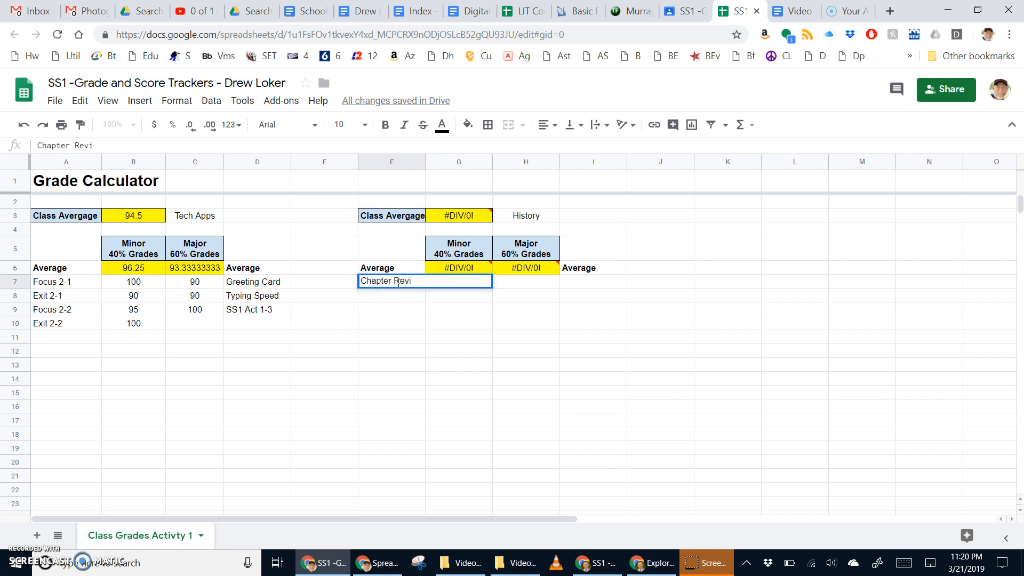
pyautogui.write('ew')
pyautogui.press('Tab')
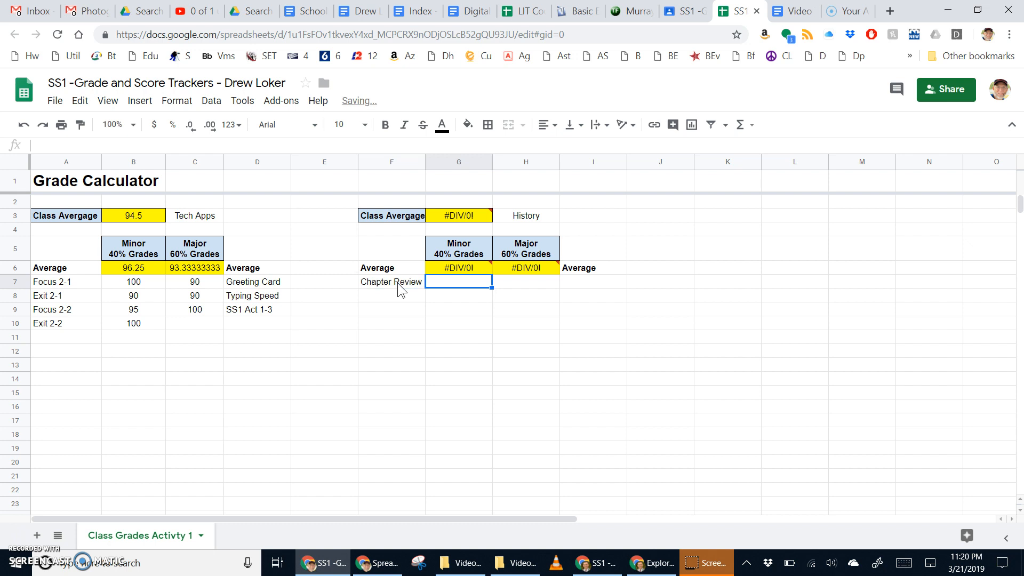
pyautogui.write('90')
pyautogui.press('Return')
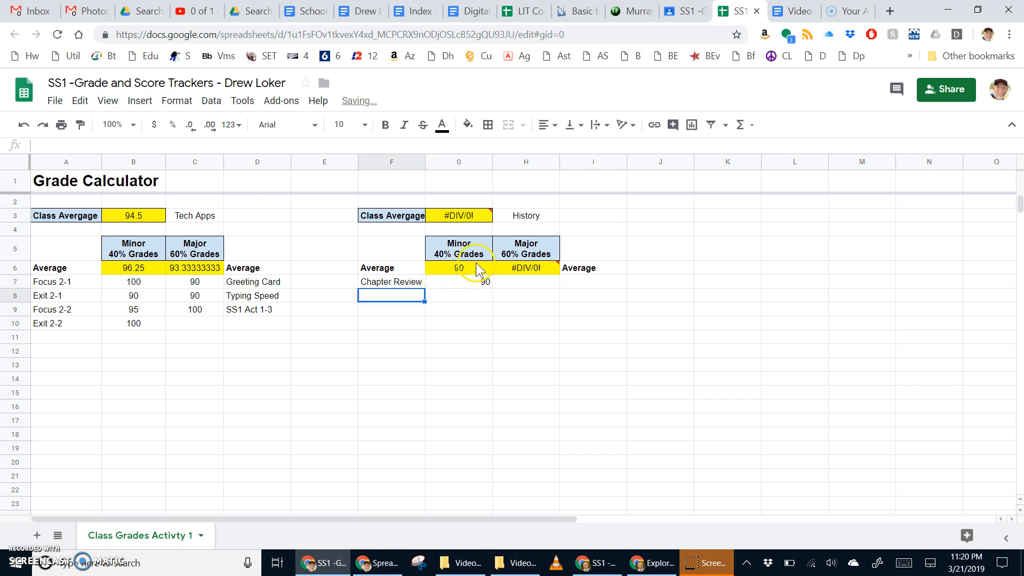
# Add a Chapter 10 Test label in I7 with a major grade of 85 in H7.
pyautogui.click(582, 283)
pyautogui.write('Chapter')
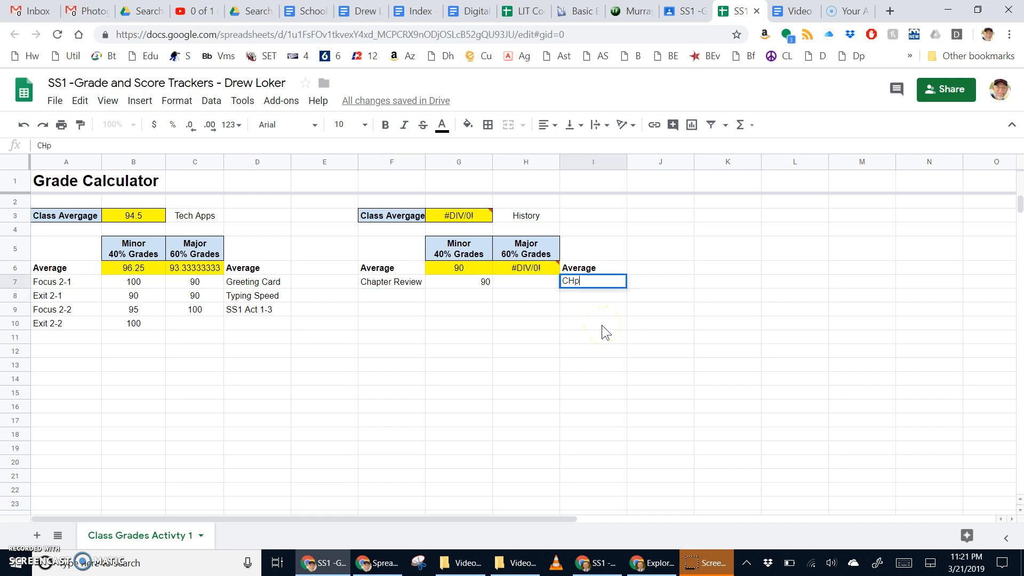
pyautogui.write(' 10 Test')
pyautogui.press('Return')
pyautogui.click(536, 286)
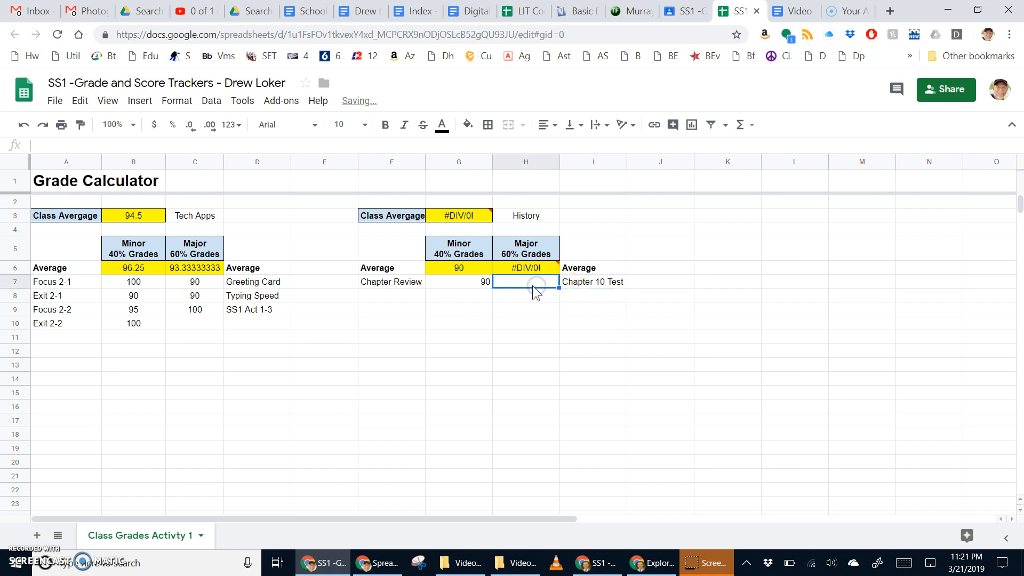
pyautogui.write('85')
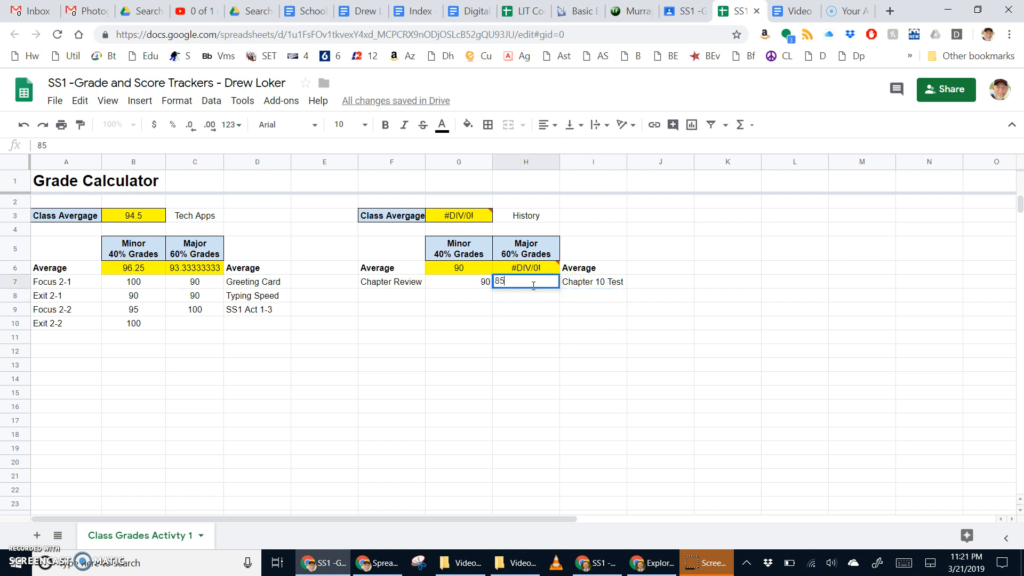
pyautogui.press('Return')
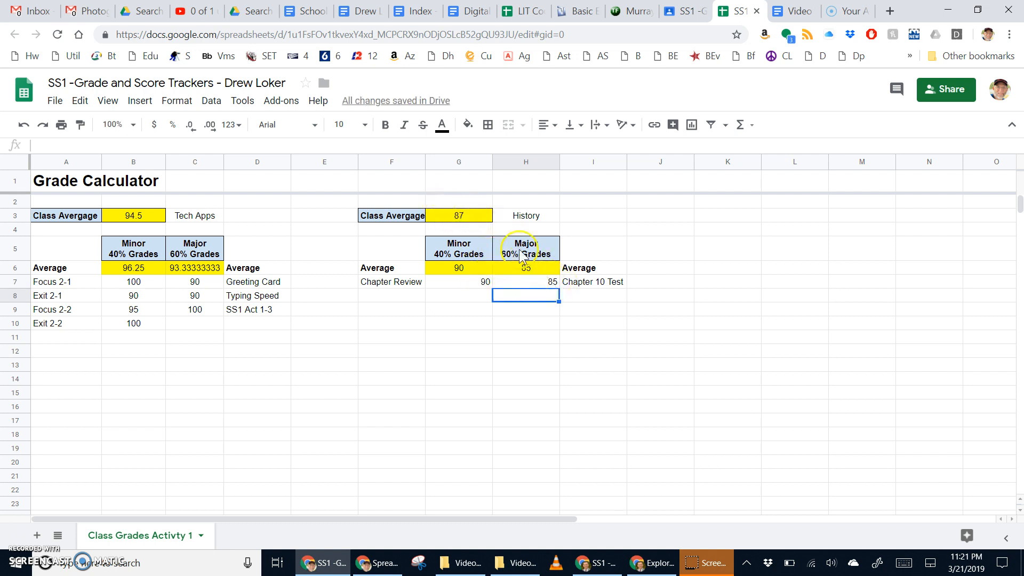
# Narrow column E and copy the History grid F3:I7 to K3.
pyautogui.moveTo(358, 162); pyautogui.dragTo(310, 162)
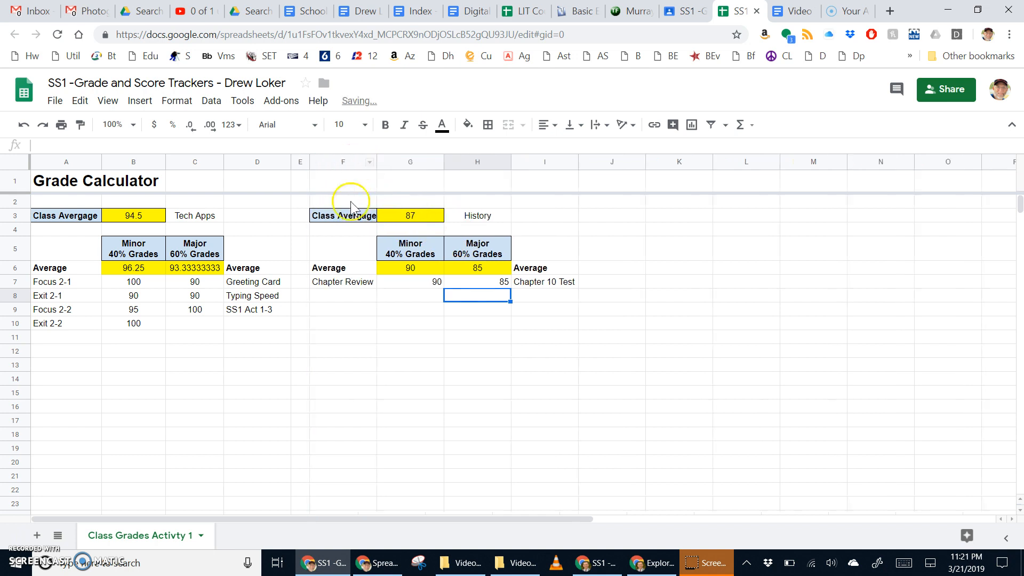
pyautogui.click(413, 352)
pyautogui.moveTo(343, 218)
pyautogui.mouseDown()
pyautogui.moveTo(453, 268)
pyautogui.moveTo(537, 288)
pyautogui.mouseUp()
pyautogui.hotkey('ctrl', 'c')
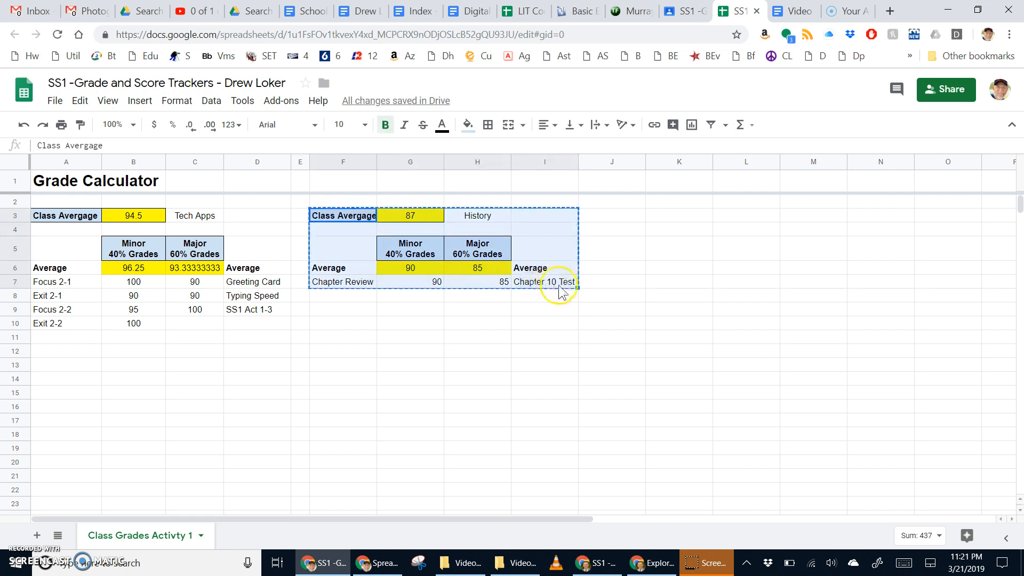
pyautogui.click(683, 219)
pyautogui.hotkey('ctrl', 'v')
# Narrow column J and relabel the copied grid's subject in M3 as Math.
pyautogui.moveTo(645, 160); pyautogui.dragTo(588, 161)
pyautogui.click(777, 220)
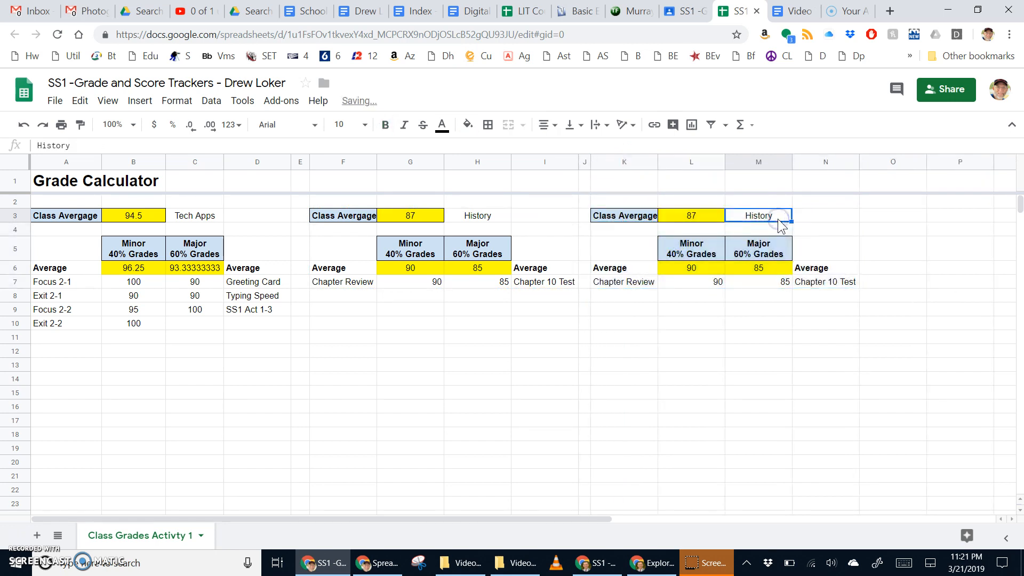
pyautogui.write('Math')
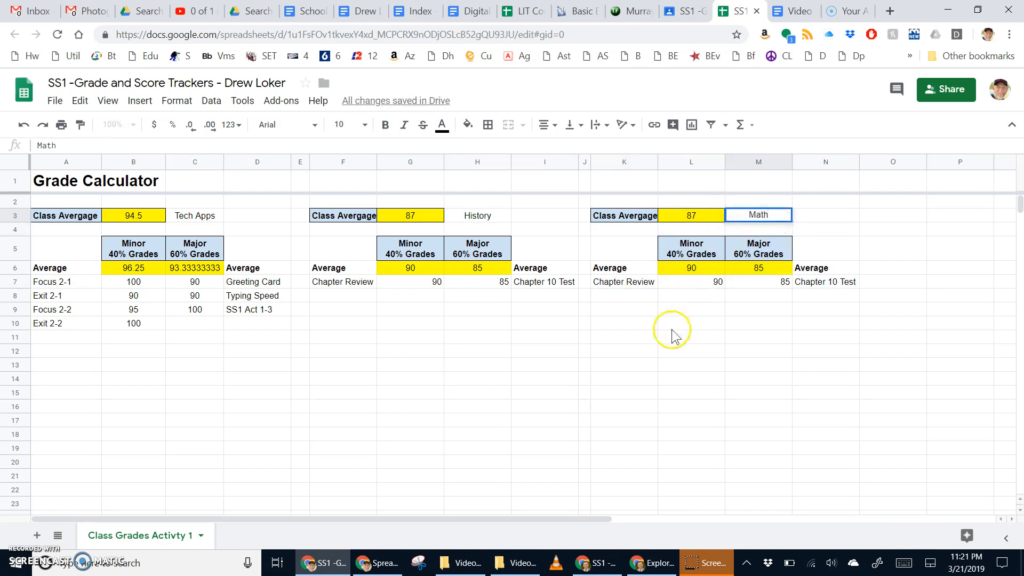
pyautogui.click(672, 336)
pyautogui.click(639, 282)
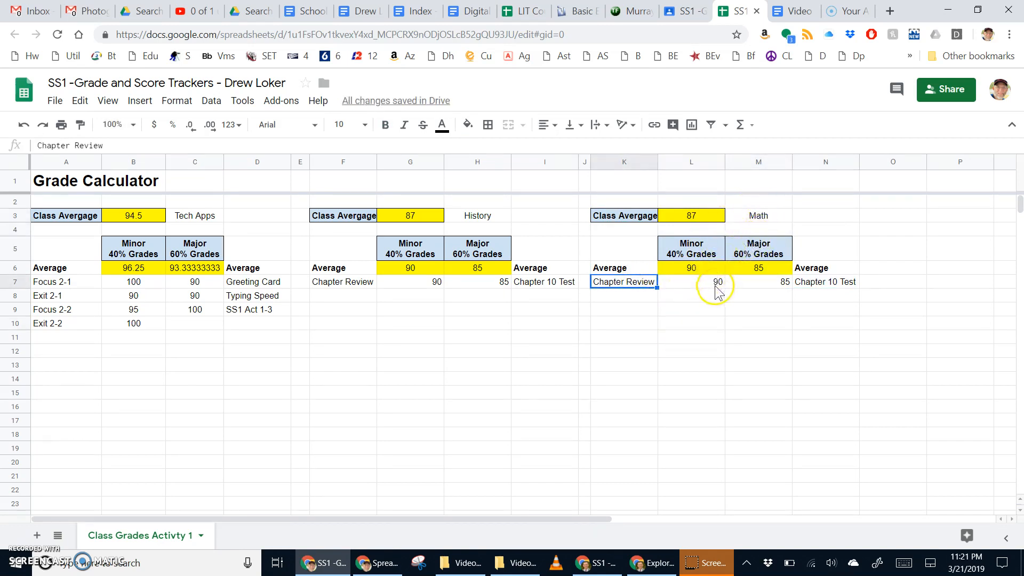
pyautogui.moveTo(591, 518); pyautogui.dragTo(334, 477)
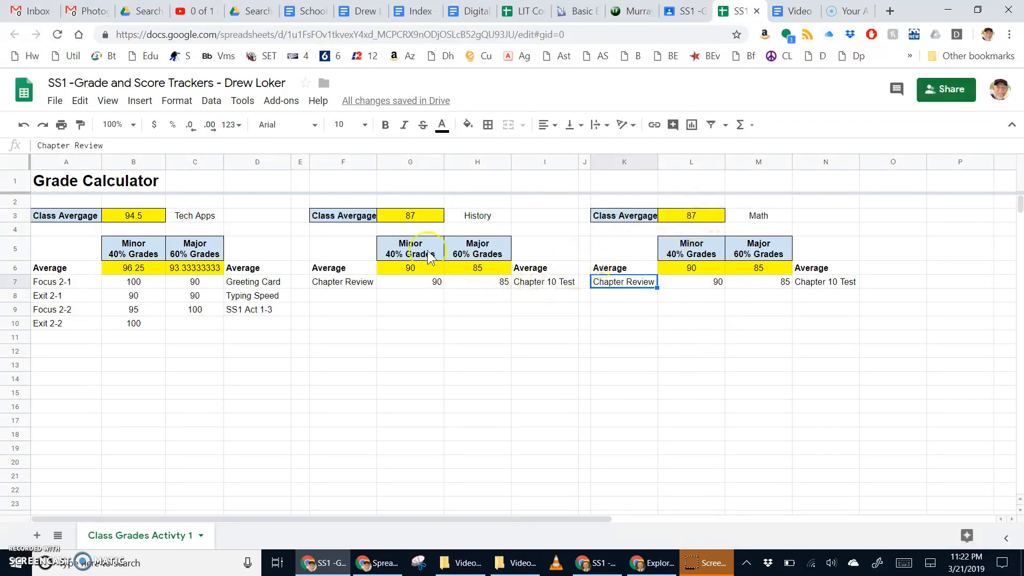
# Enter Tech Apps major grades 80, 75 and 90 in C7:C9.
pyautogui.click(196, 287)
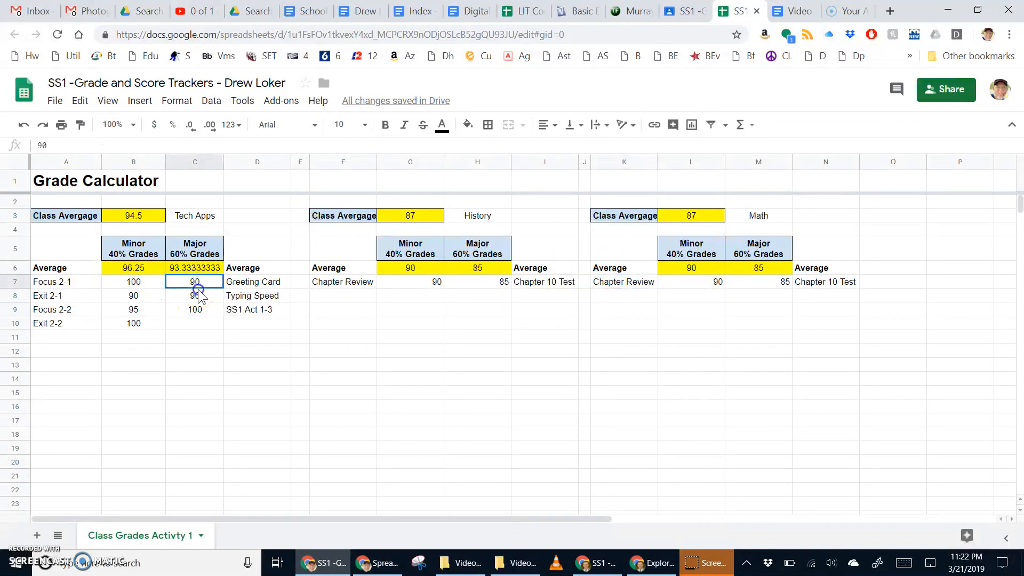
pyautogui.write('80')
pyautogui.press('Return')
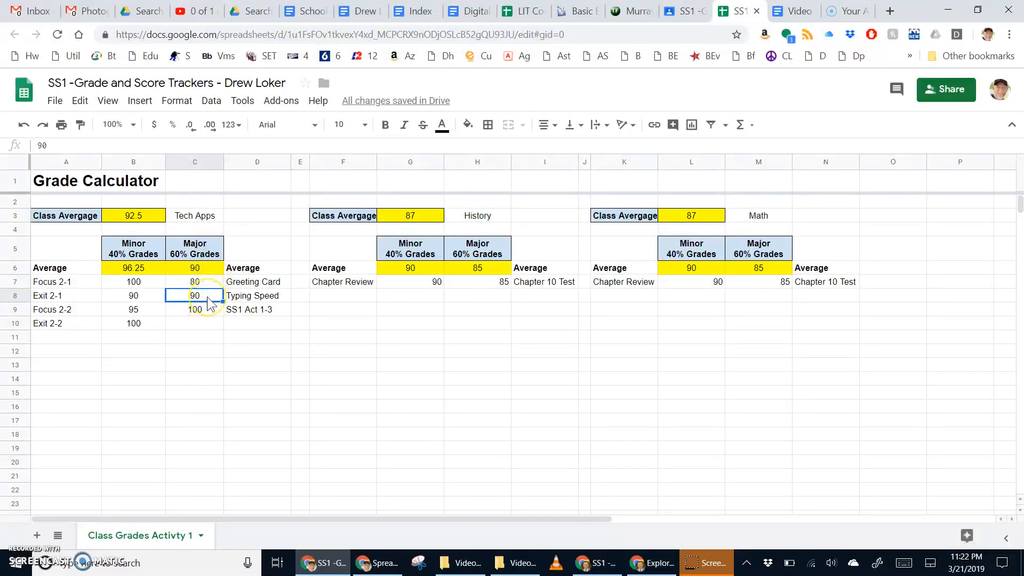
pyautogui.write('75')
pyautogui.press('Return')
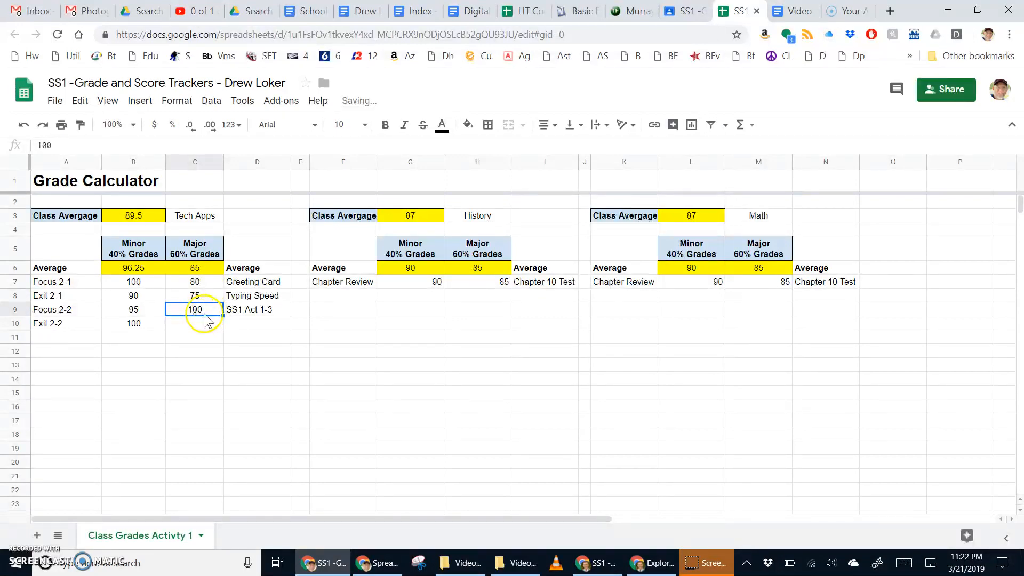
pyautogui.write('90')
pyautogui.press('Return')
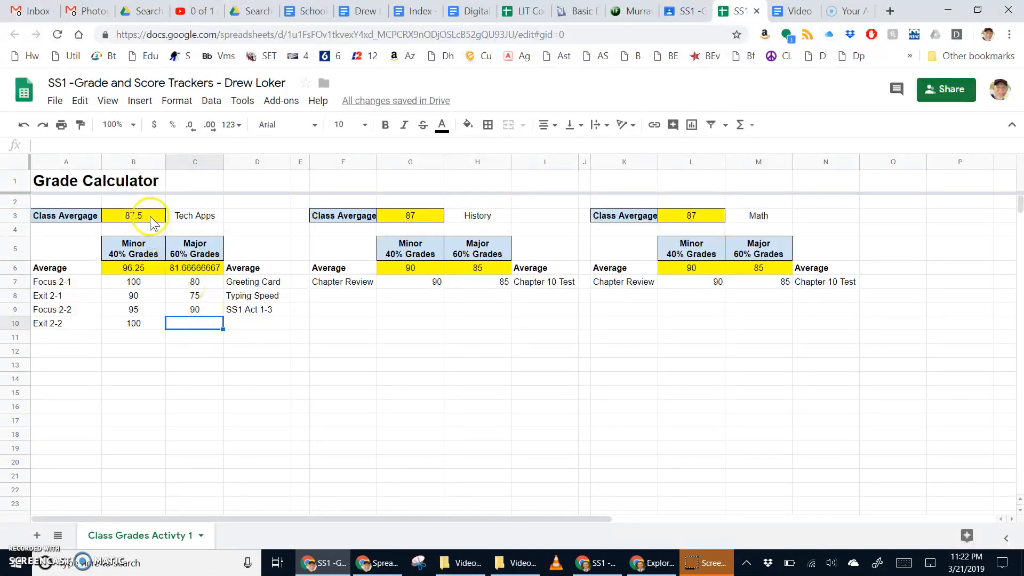
# Add an SS2 assignment in D10 with a grade of 100 in C10.
pyautogui.click(237, 325)
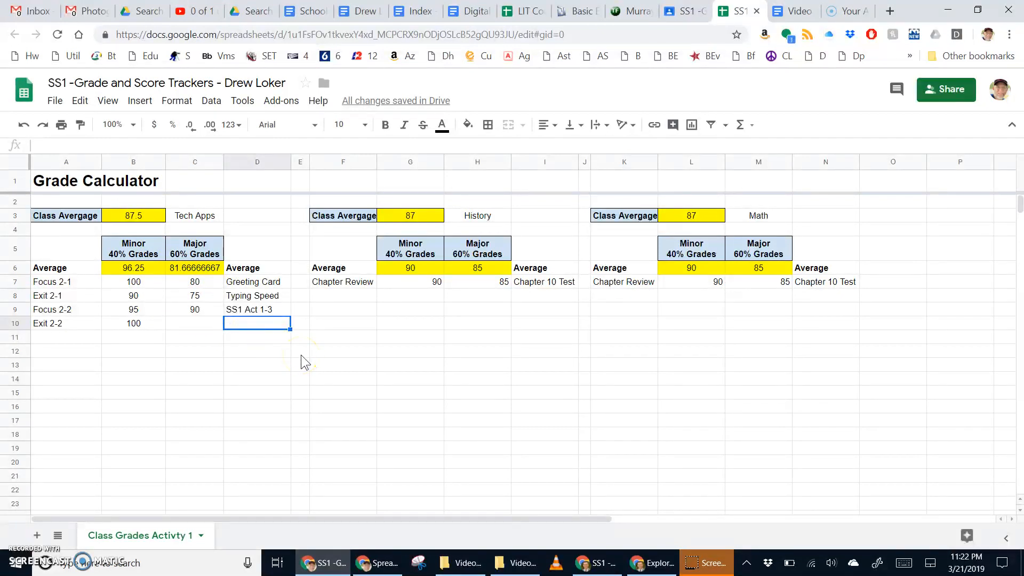
pyautogui.write('SS1')
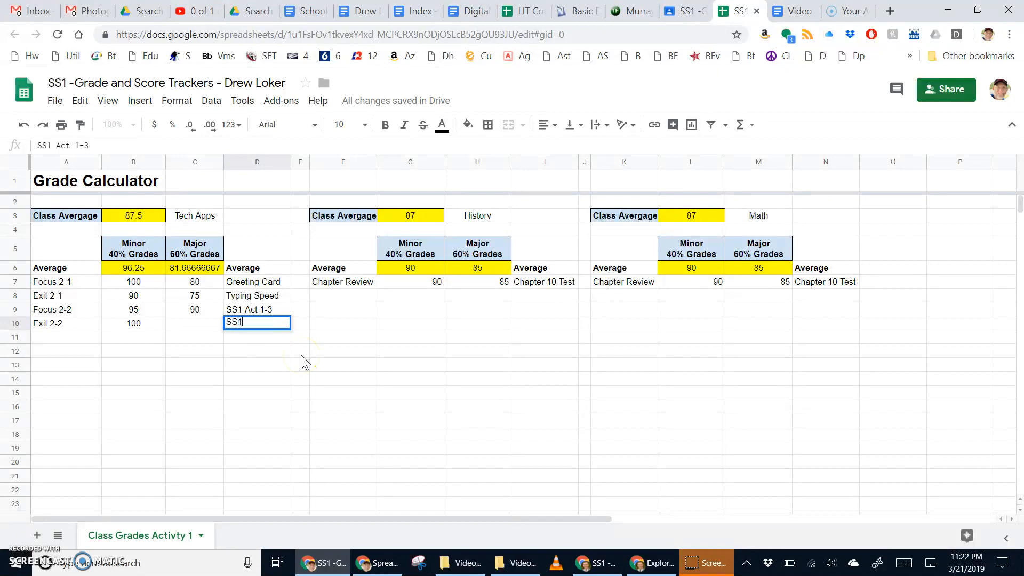
pyautogui.press('BackSpace')
pyautogui.press('BackSpace')
pyautogui.write('2')
pyautogui.press('Return')
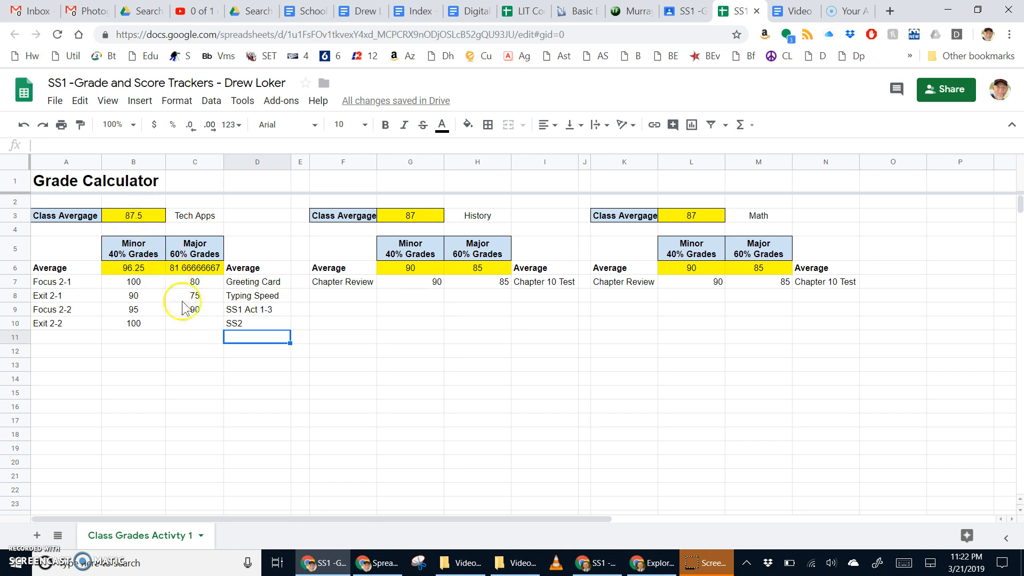
pyautogui.click(195, 325)
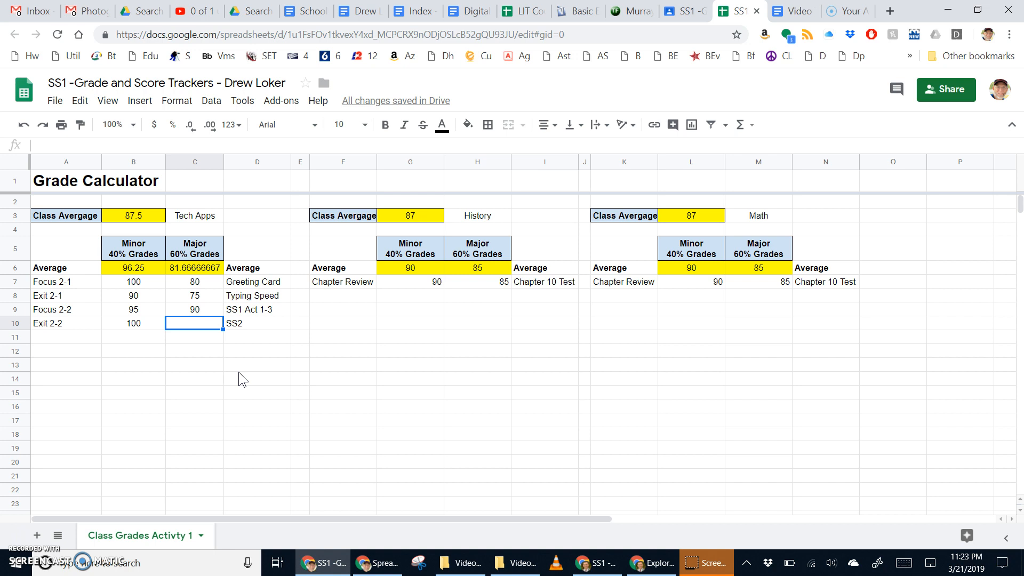
pyautogui.write('100')
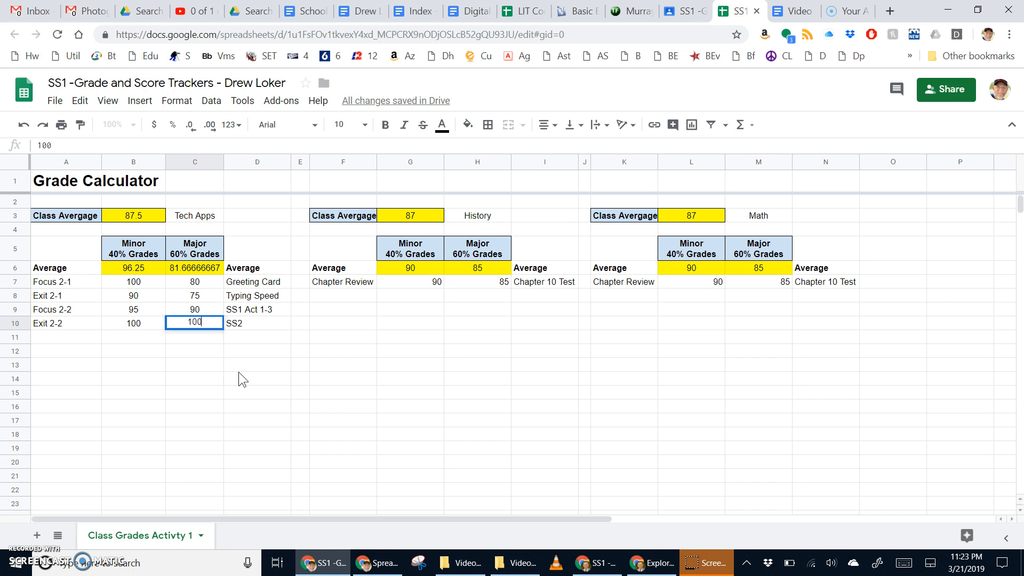
pyautogui.press('Return')
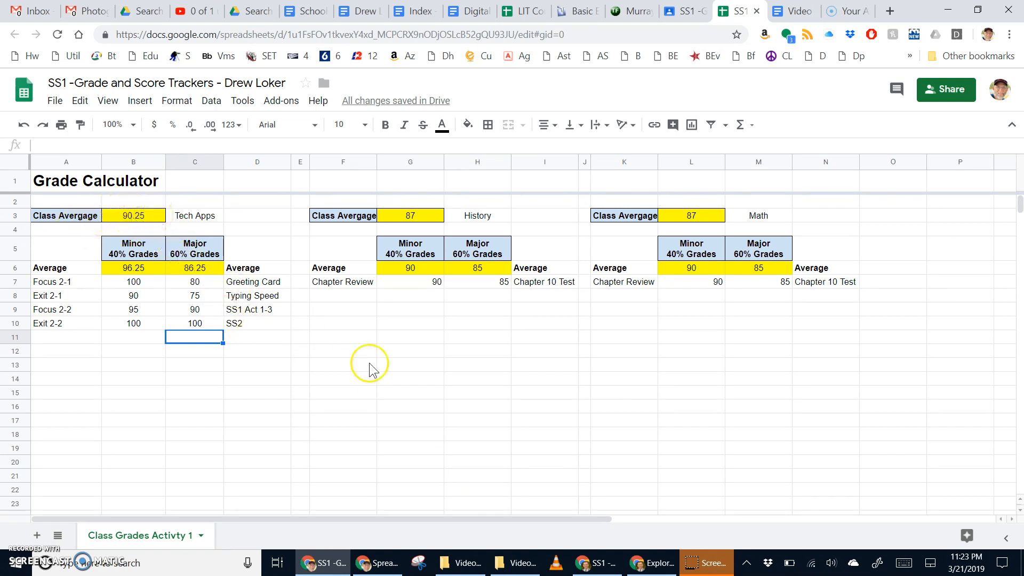
# Remove the decimal places from B3 so the Tech Apps class average shows 90.
pyautogui.click(131, 216)
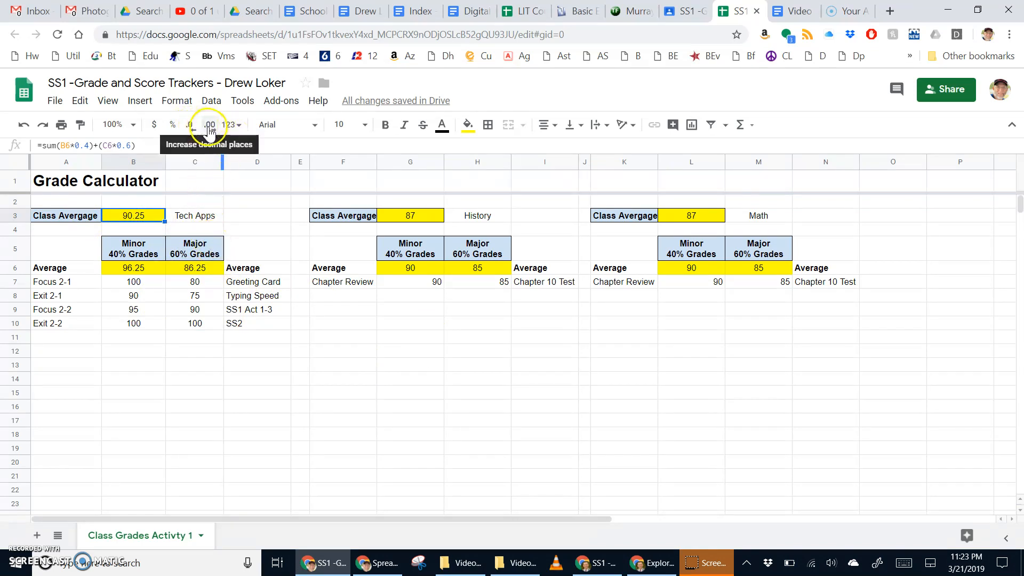
pyautogui.click(190, 127)
pyautogui.click(190, 128)
pyautogui.click(208, 128)
pyautogui.click(209, 128)
pyautogui.click(193, 130)
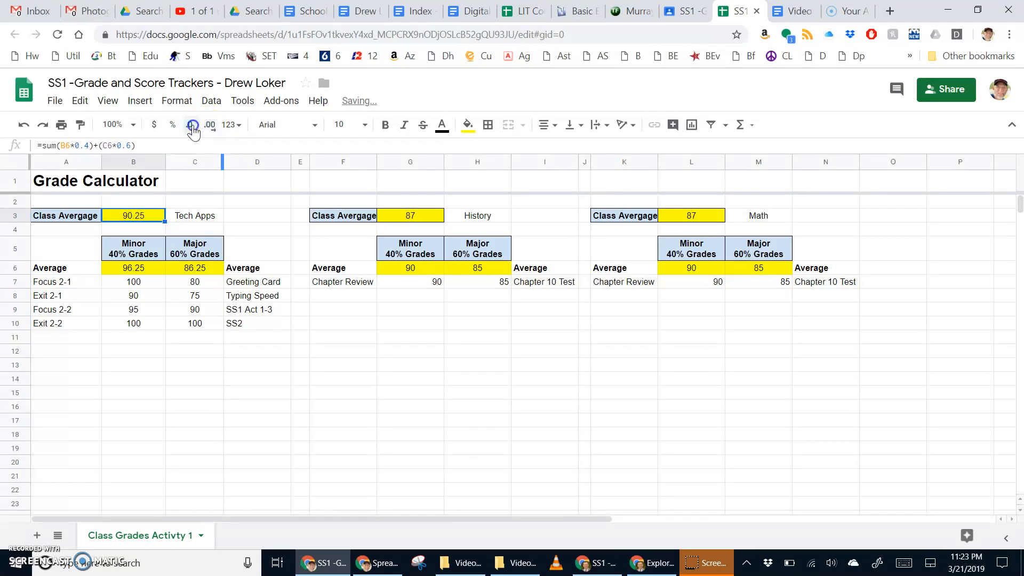
pyautogui.click(193, 129)
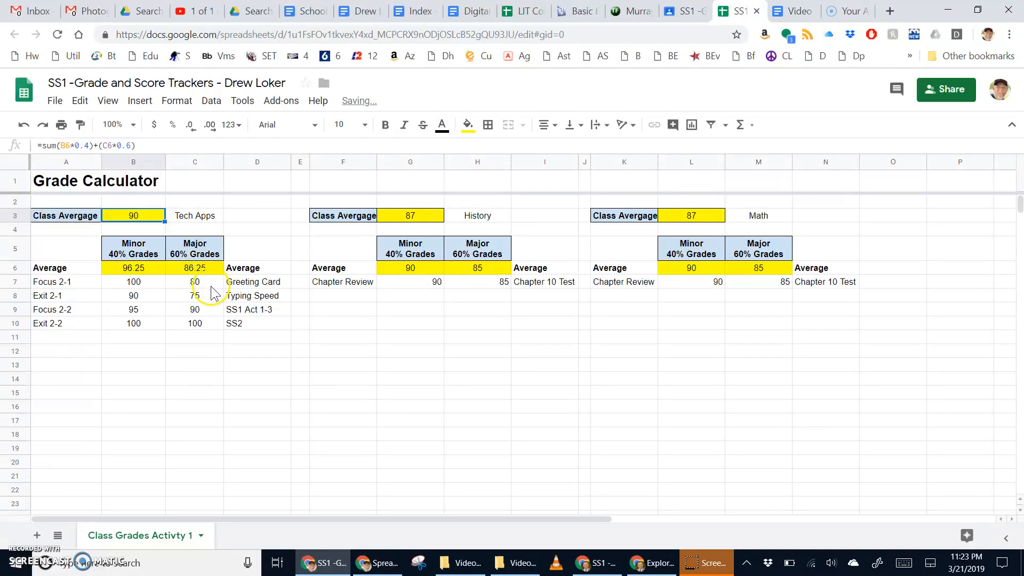
pyautogui.click(254, 329)
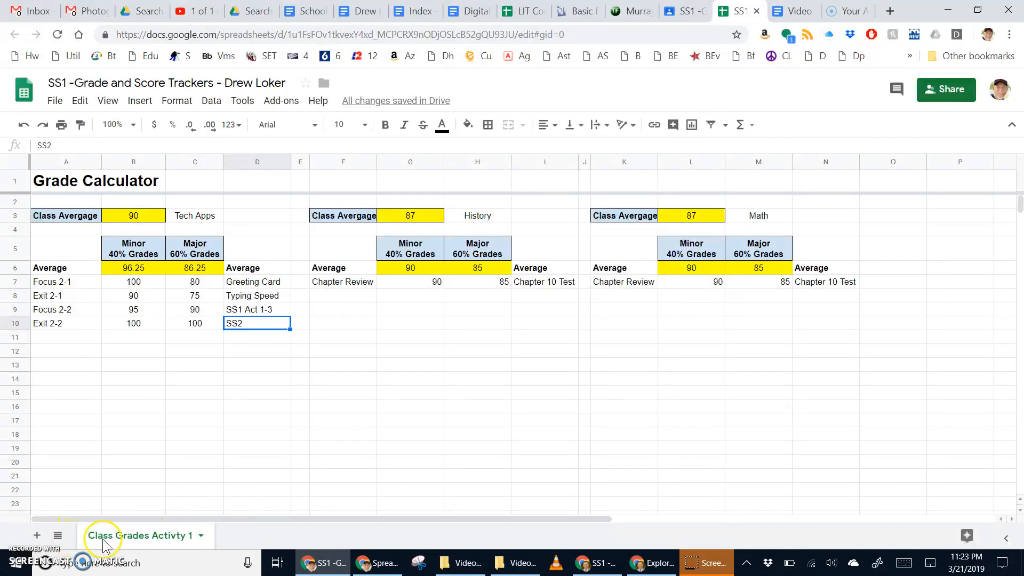
# Add a sheet named 'Semester Averages - Activity 2', then switch to the SpreadSheet Instructions document.
pyautogui.click(37, 535)
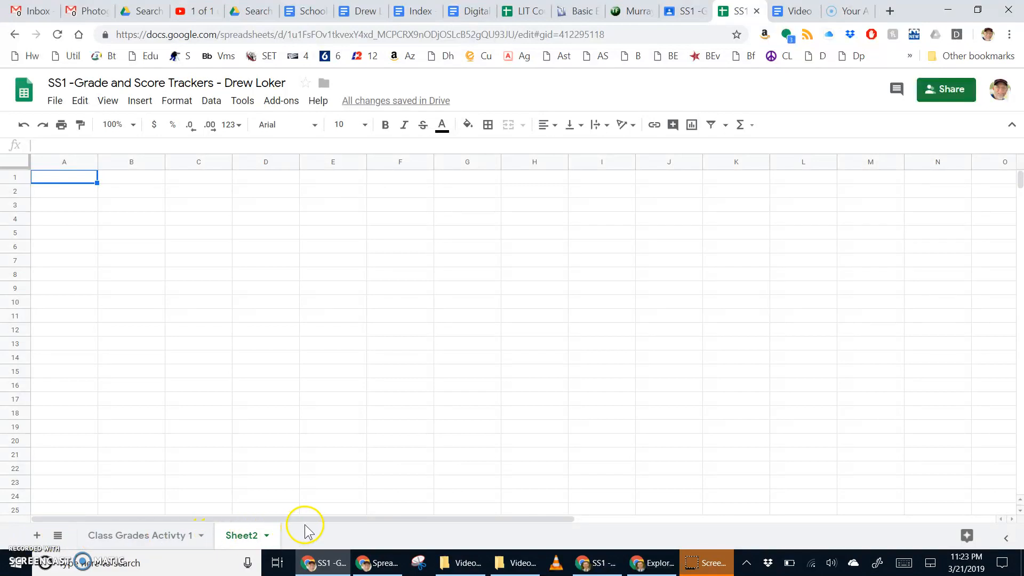
pyautogui.click(267, 536)
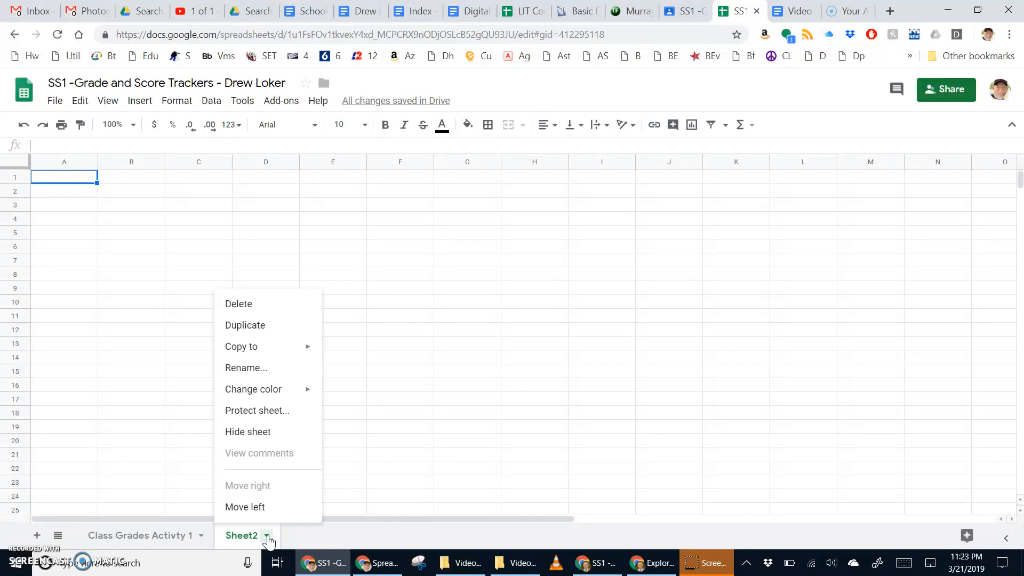
pyautogui.click(249, 368)
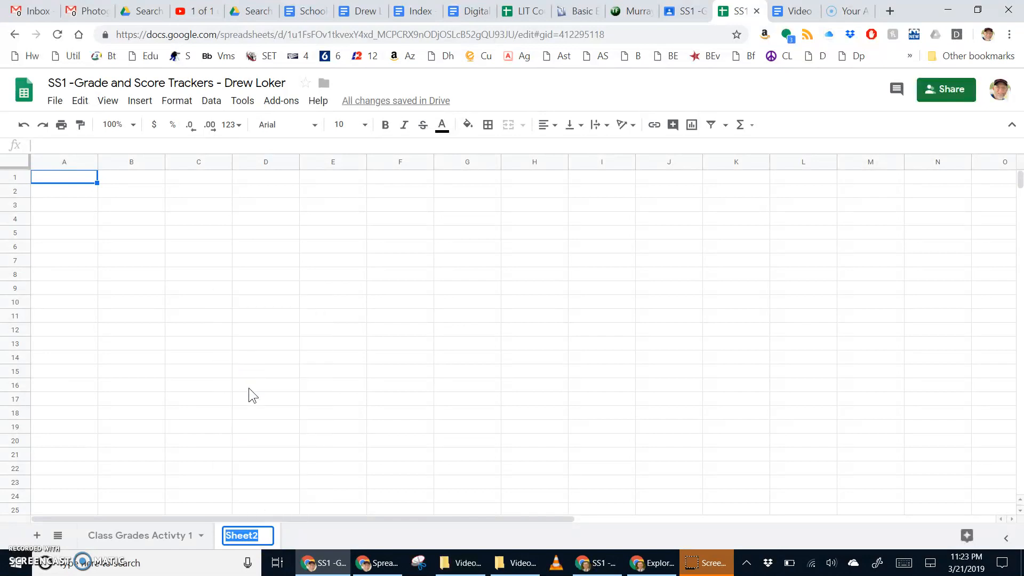
pyautogui.write('Semester Averag')
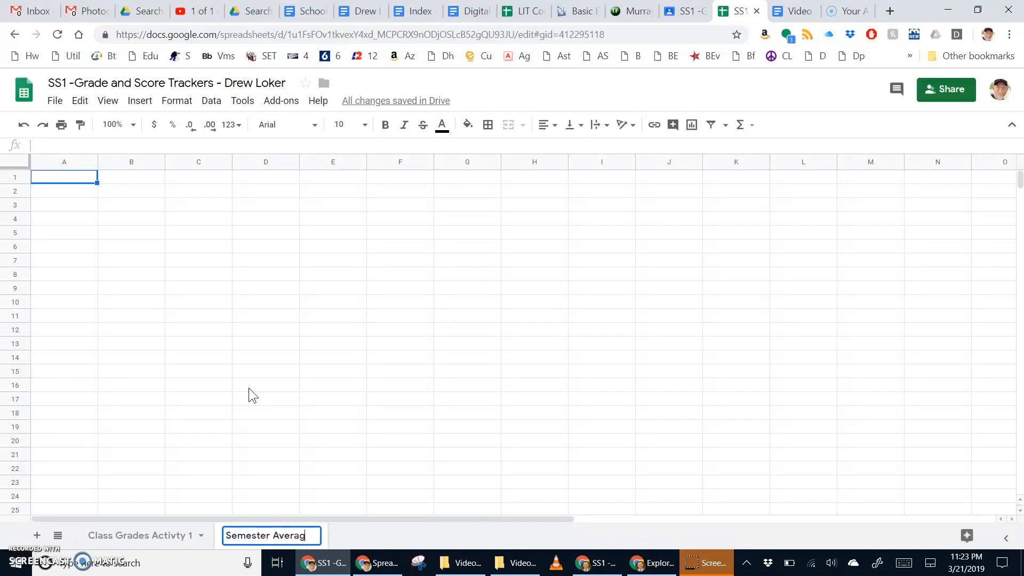
pyautogui.write('es - A')
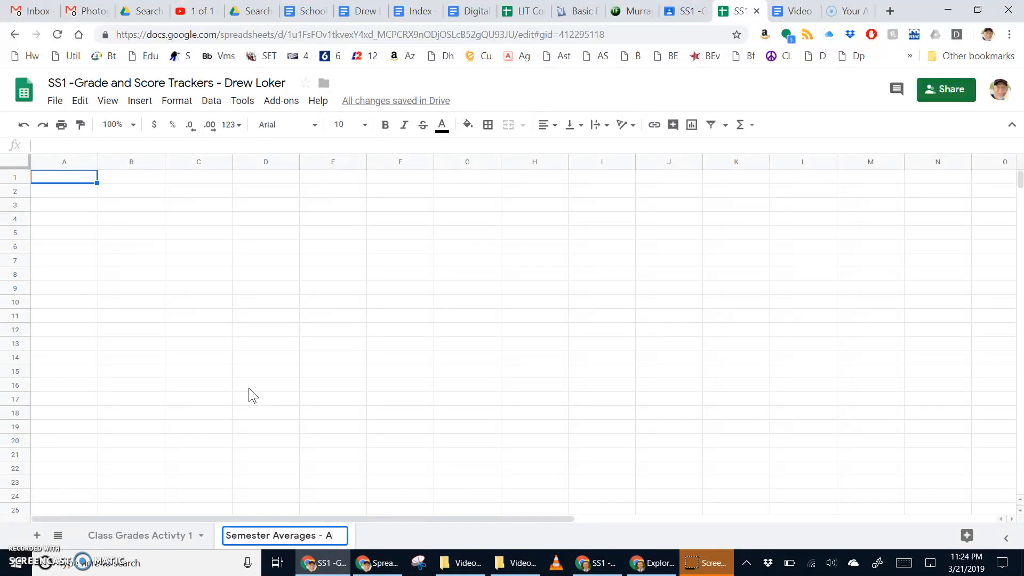
pyautogui.write('ctivity 2')
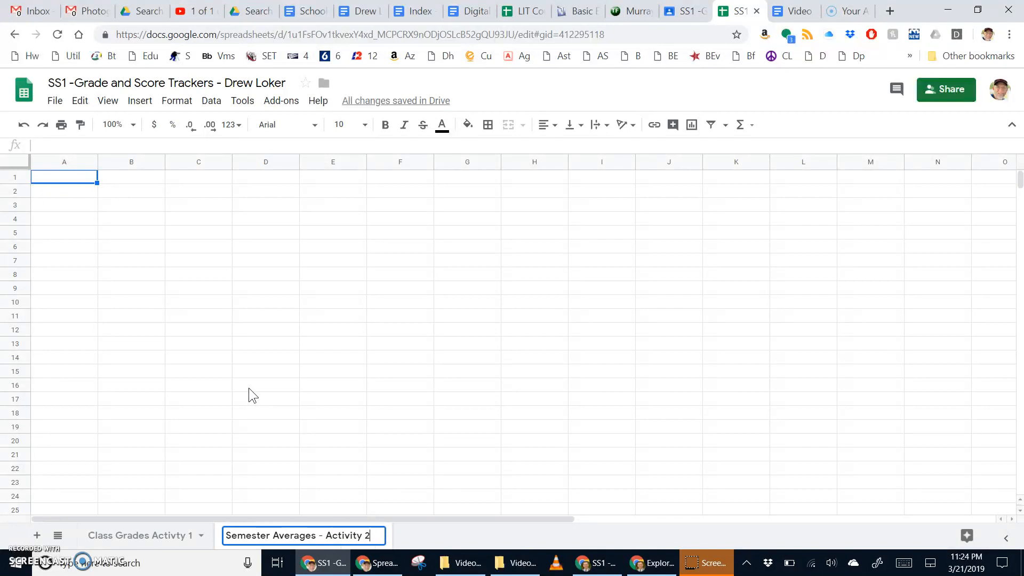
pyautogui.press('Return')
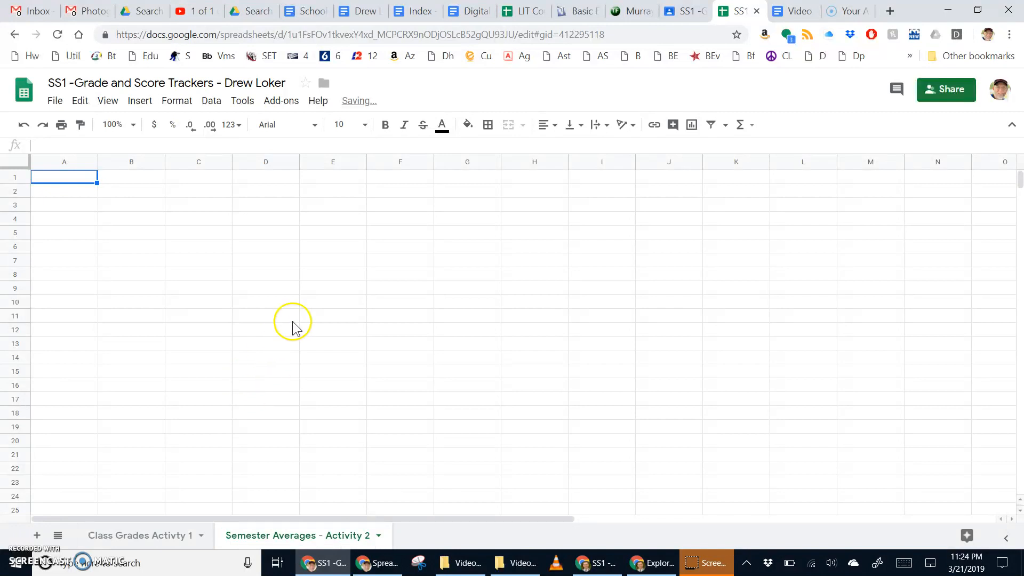
pyautogui.click(302, 277)
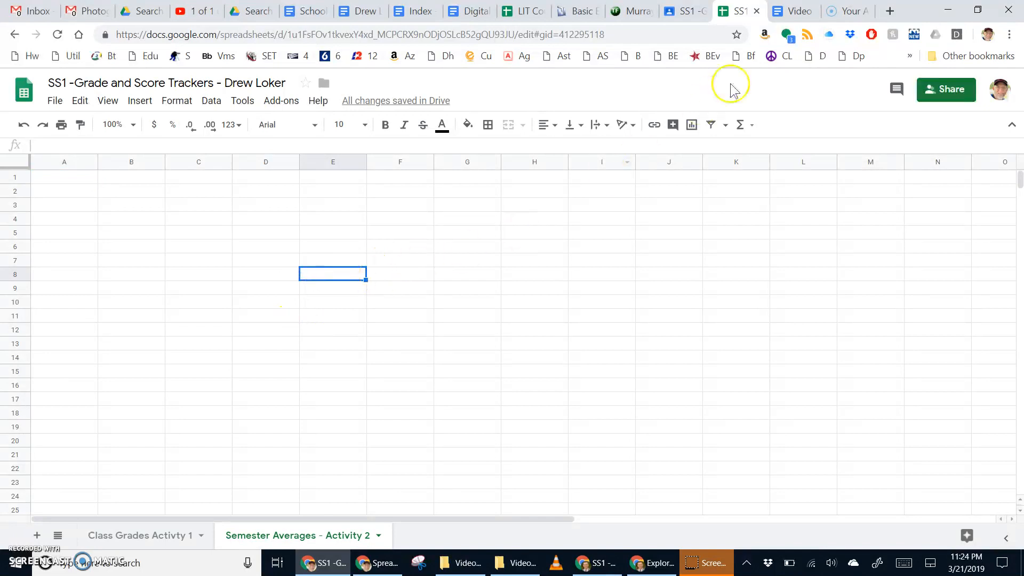
pyautogui.hotkey('alt', 'Tab')
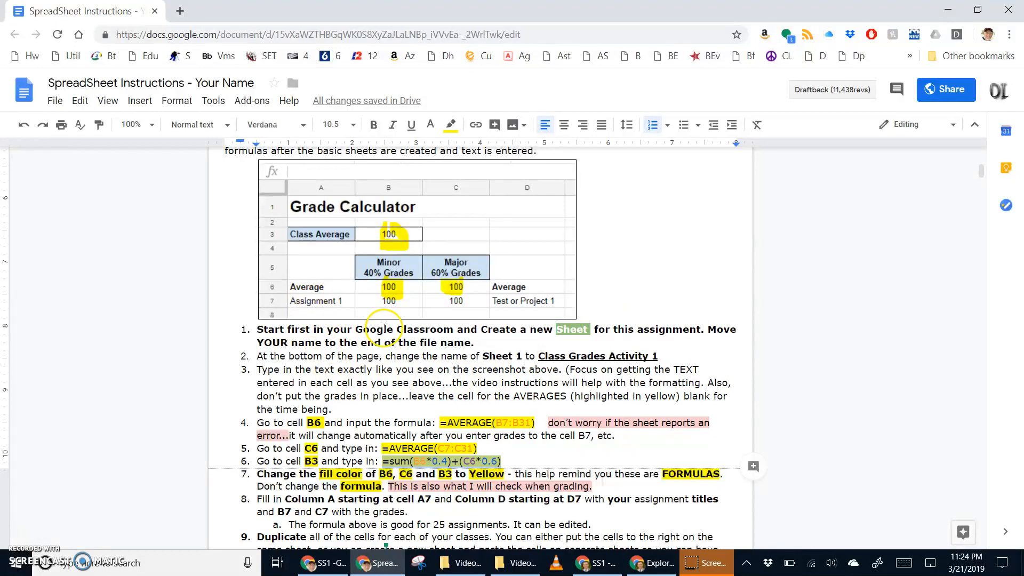
# Restore the instructions document and spreadsheet windows and arrange them side by side.
pyautogui.click(977, 10)
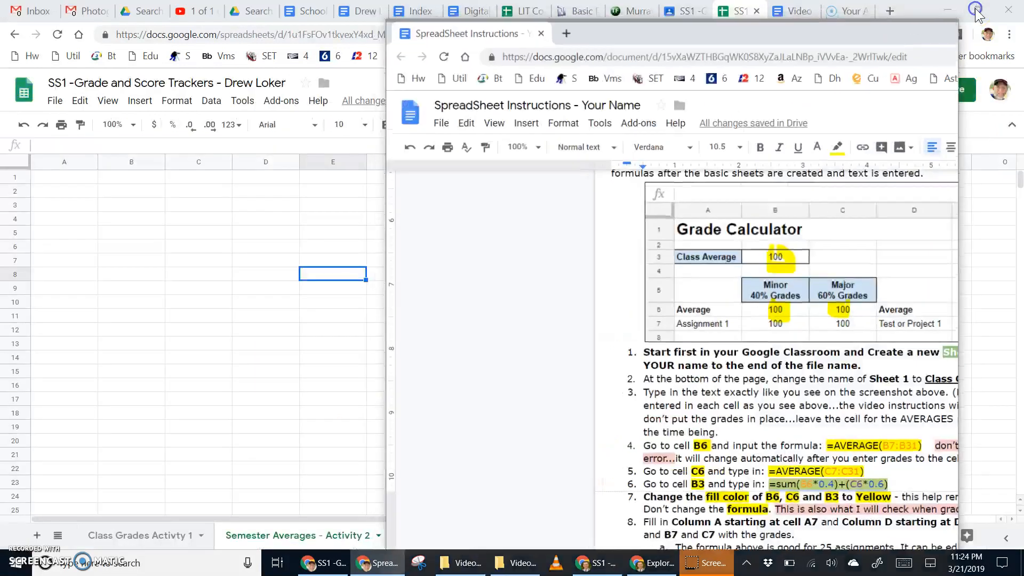
pyautogui.click(916, 9)
pyautogui.click(977, 8)
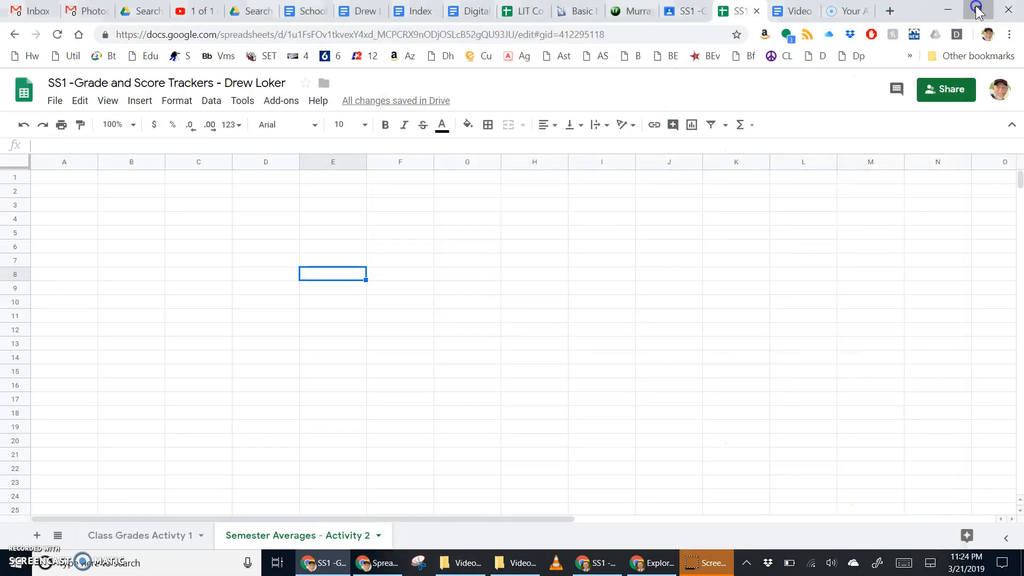
pyautogui.moveTo(834, 40); pyautogui.dragTo(924, 21)
pyautogui.click(229, 224)
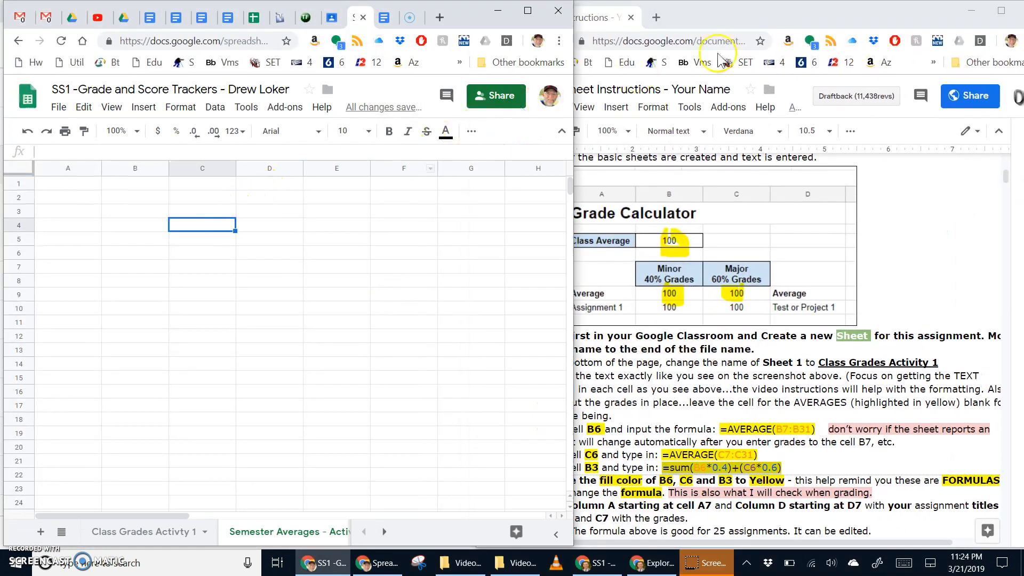
pyautogui.click(904, 24)
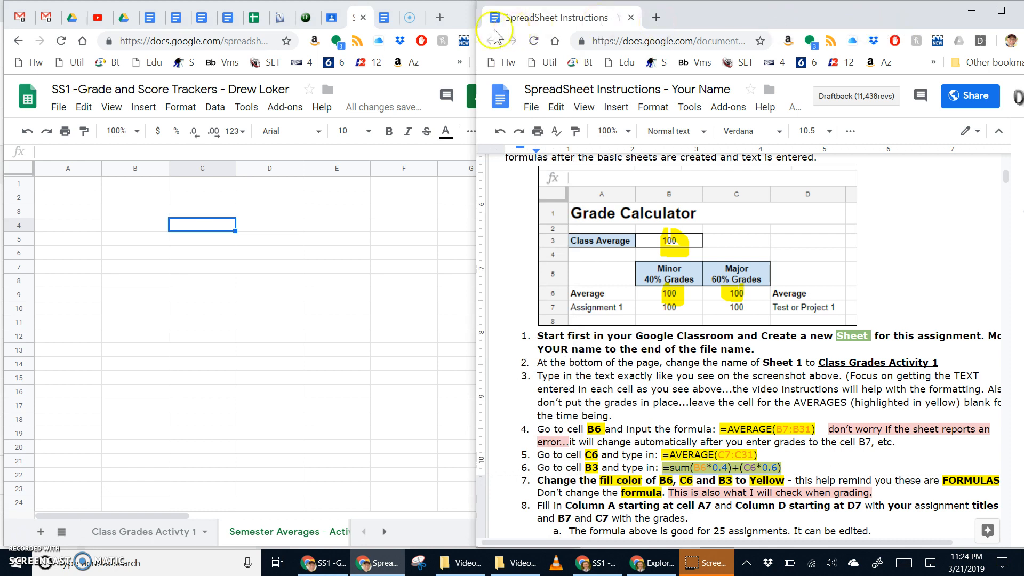
pyautogui.click(462, 20)
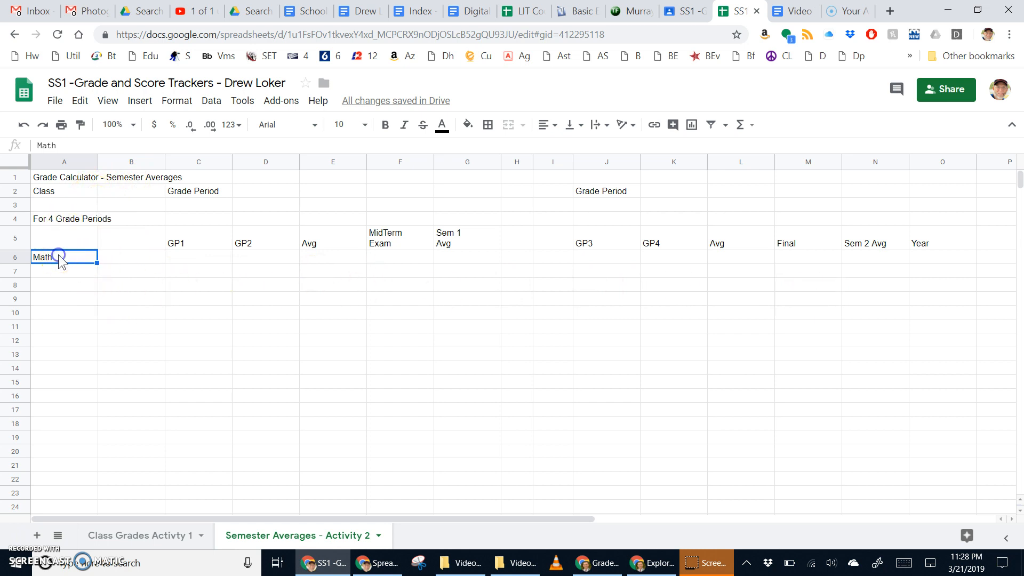
pyautogui.click(40, 271)
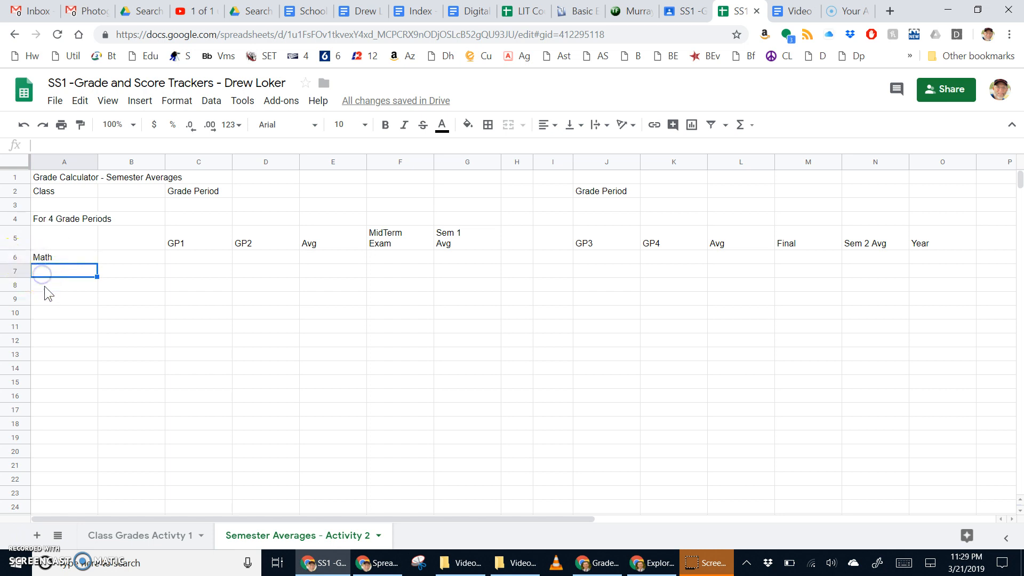
pyautogui.click(45, 287)
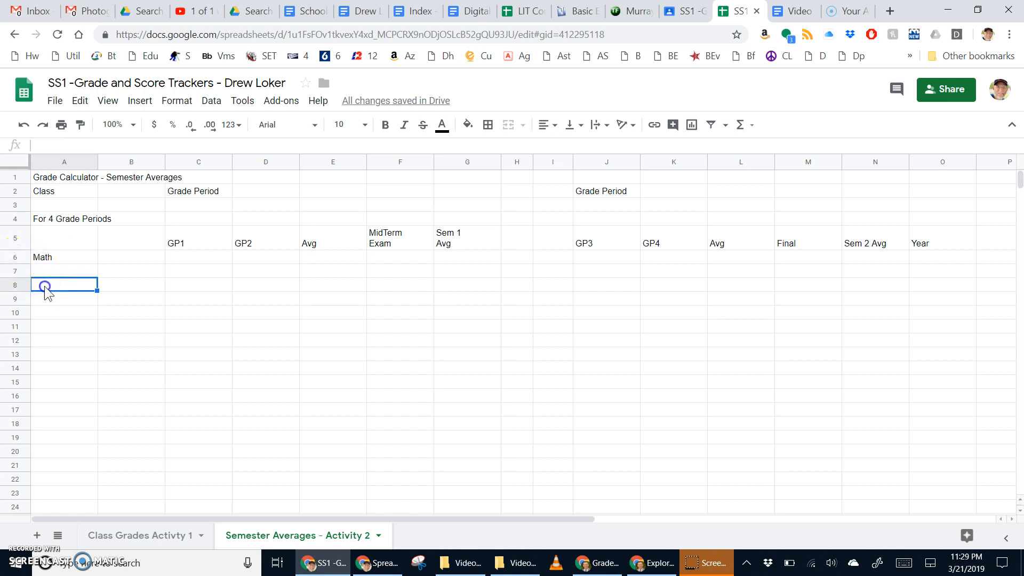
pyautogui.click(52, 258)
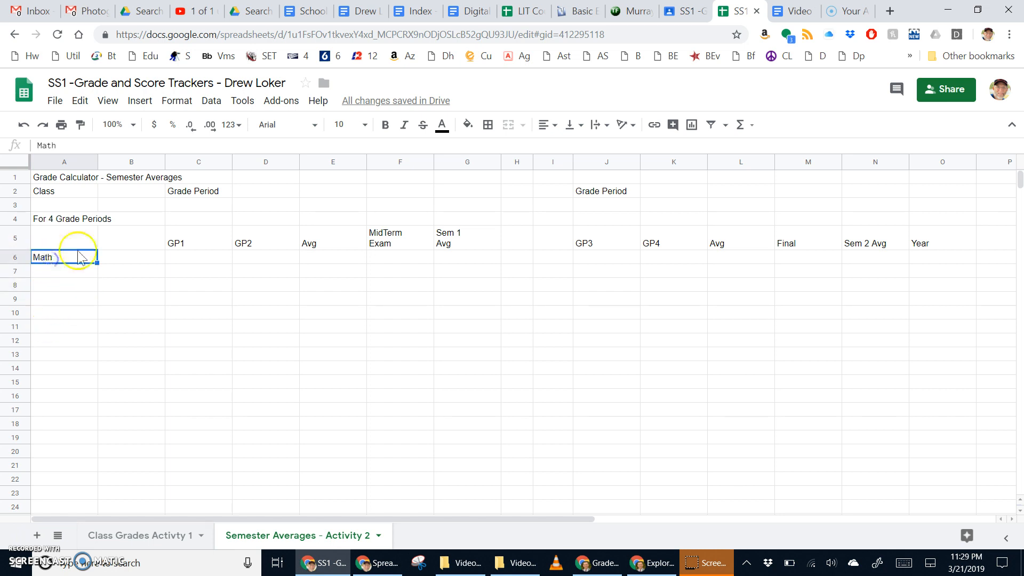
pyautogui.click(184, 244)
pyautogui.click(266, 245)
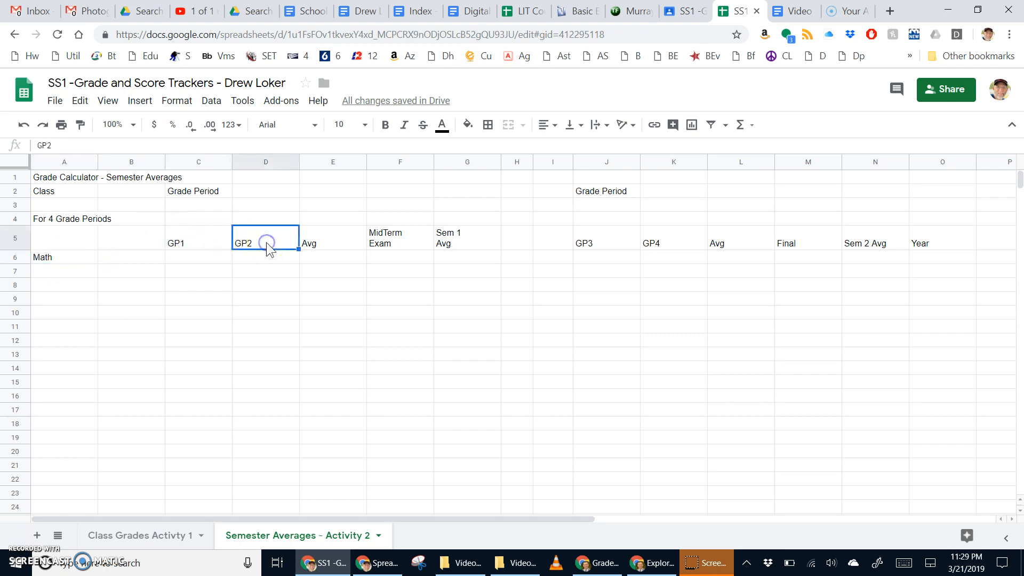
pyautogui.click(308, 246)
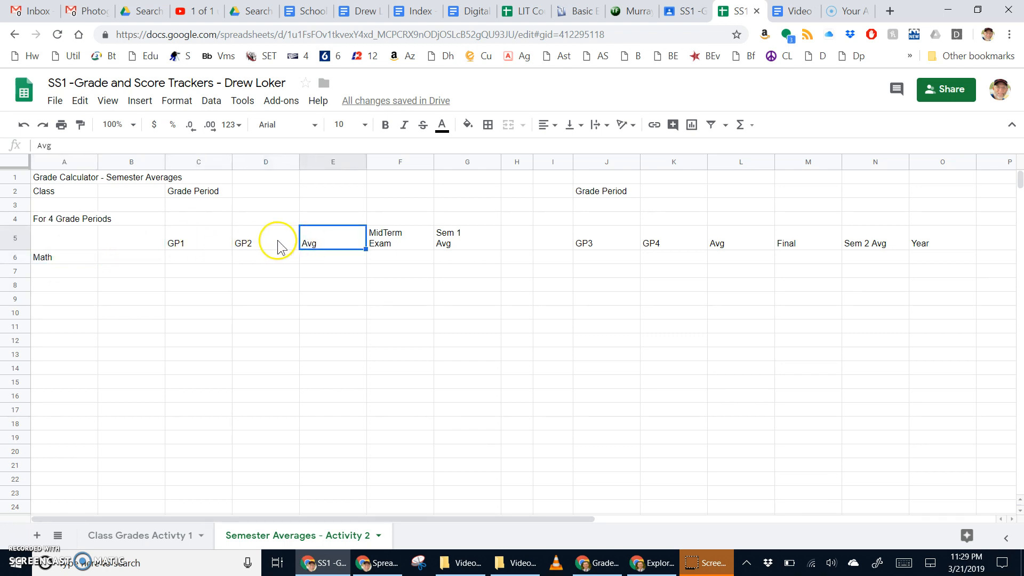
pyautogui.click(206, 244)
pyautogui.click(257, 243)
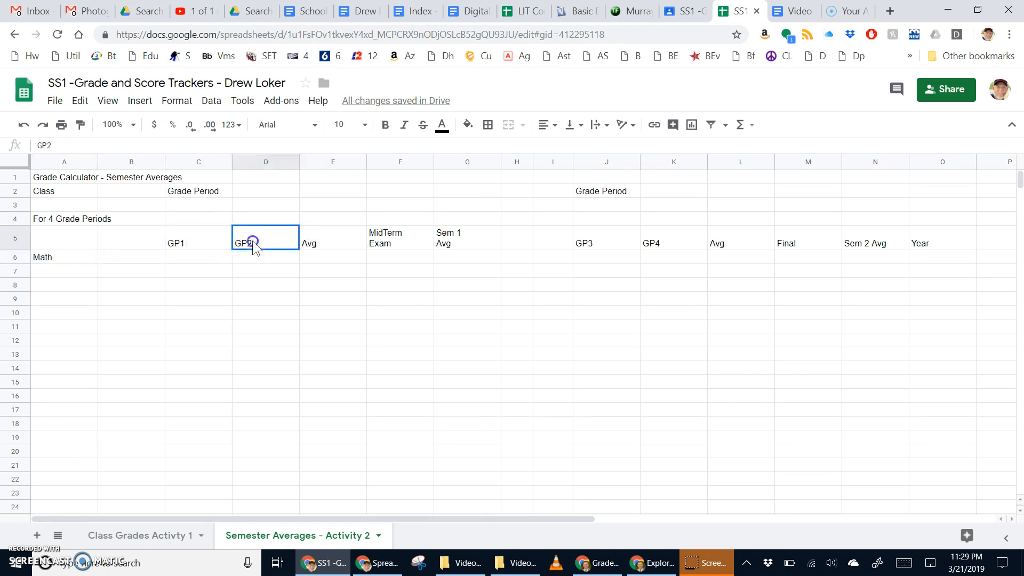
pyautogui.click(388, 245)
pyautogui.click(465, 239)
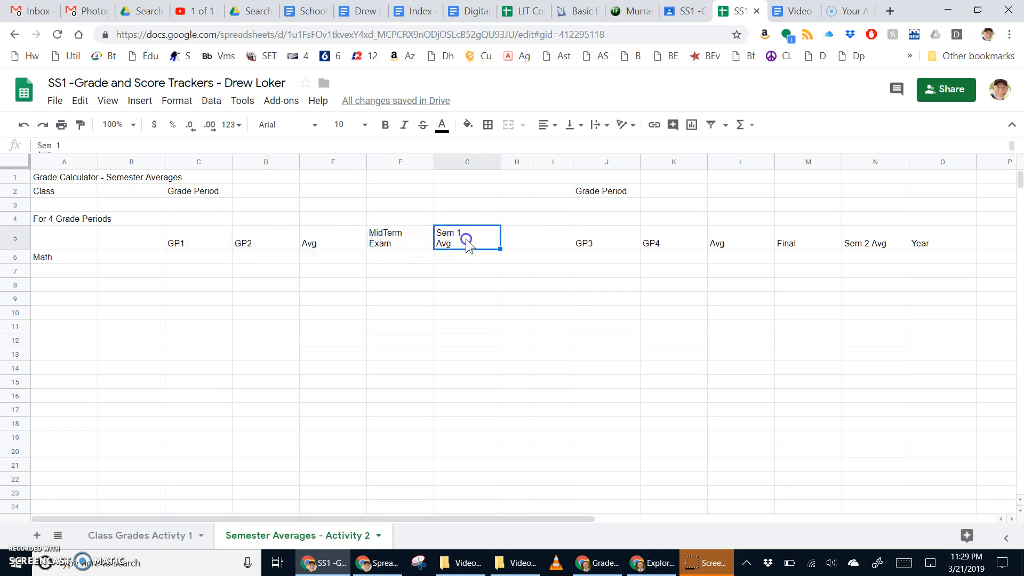
pyautogui.click(600, 244)
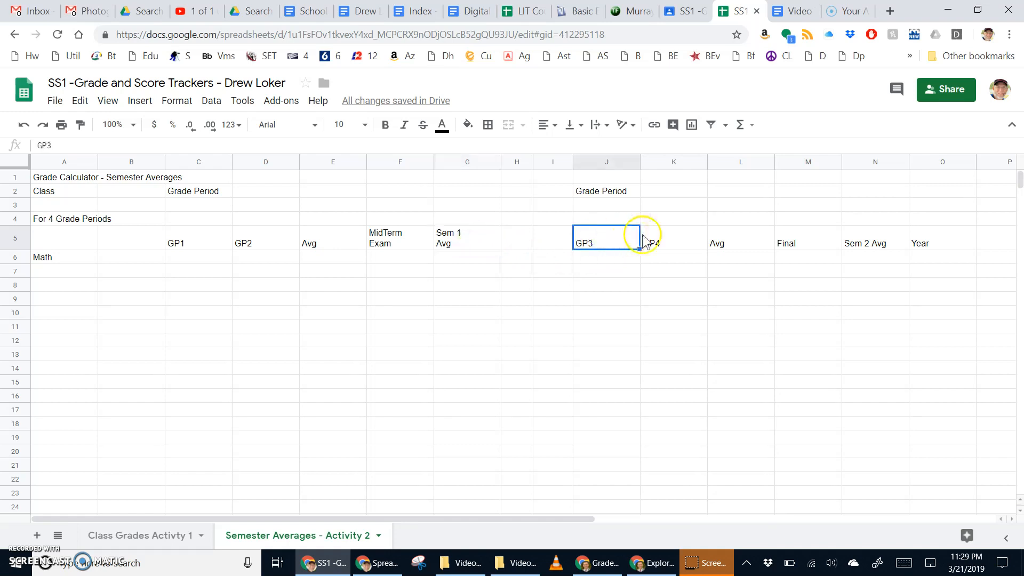
pyautogui.click(659, 238)
pyautogui.click(727, 238)
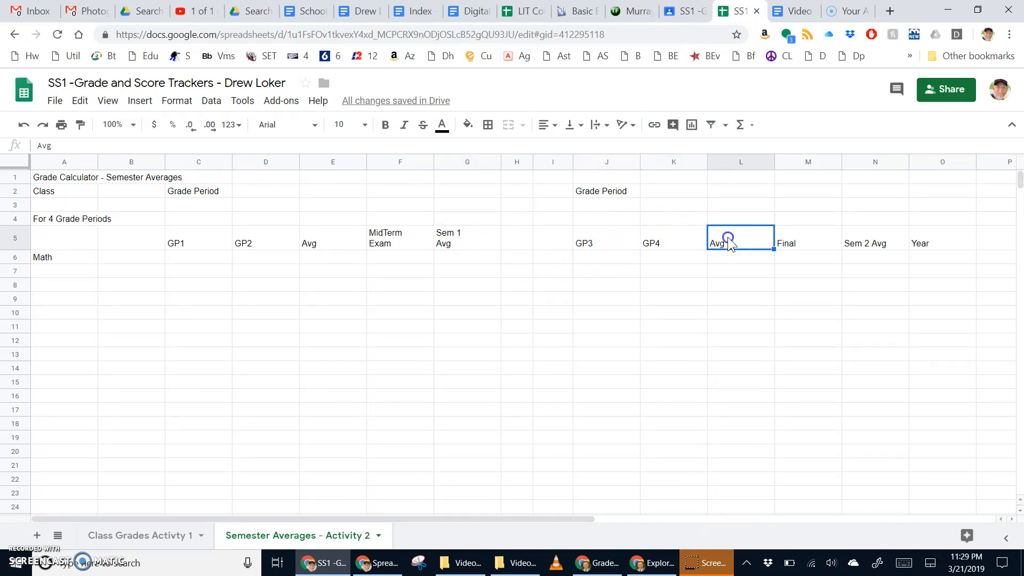
pyautogui.click(802, 244)
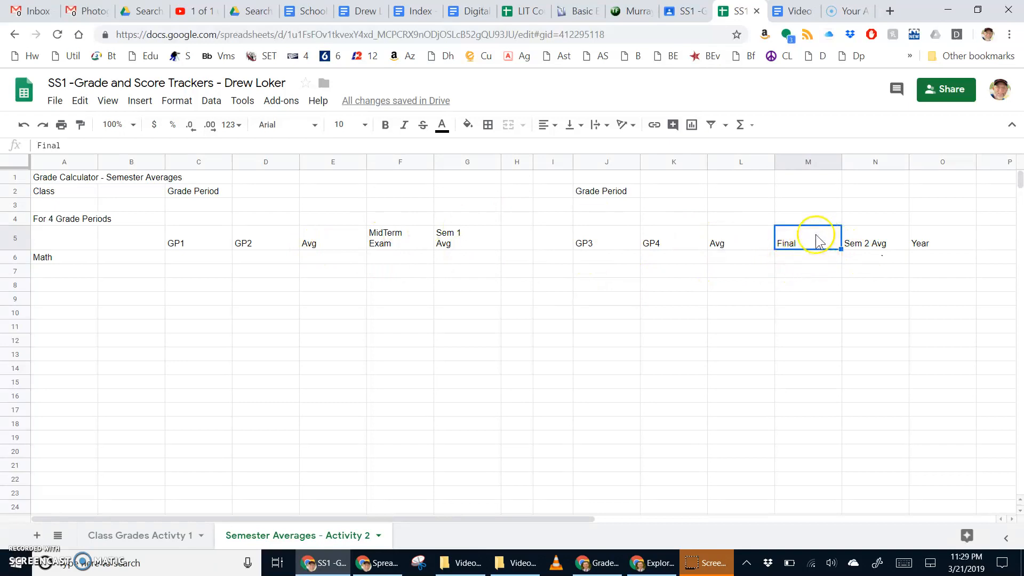
pyautogui.click(870, 245)
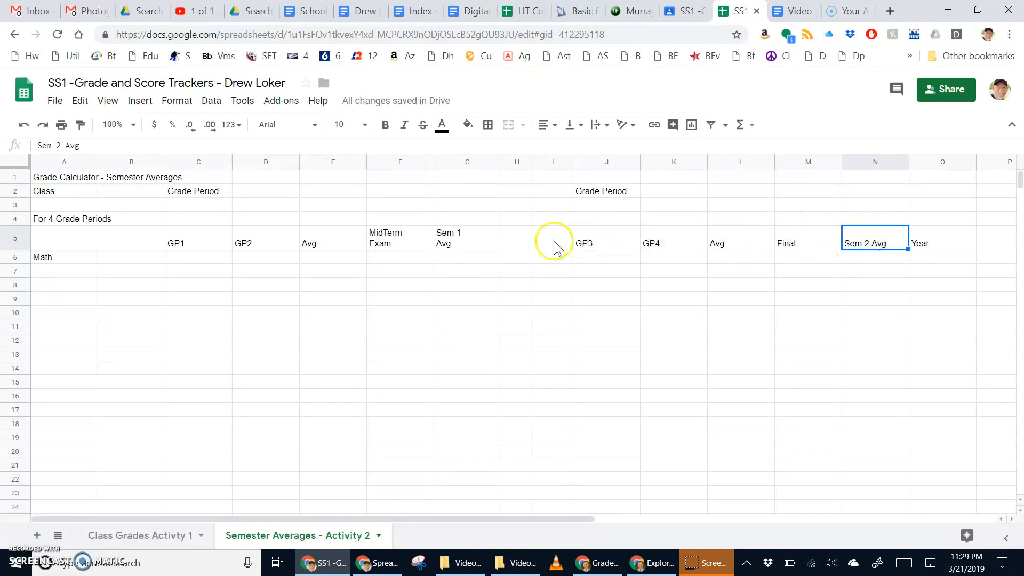
pyautogui.click(469, 249)
# Fill the GP1–GP2 grade cells C6:D9 with light green.
pyautogui.click(921, 258)
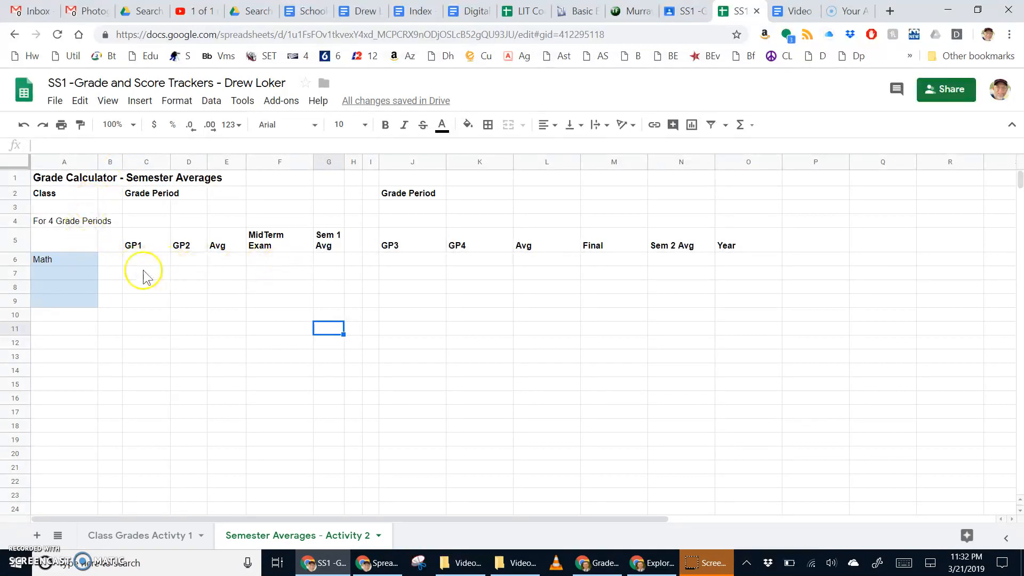
pyautogui.moveTo(142, 261); pyautogui.dragTo(180, 299)
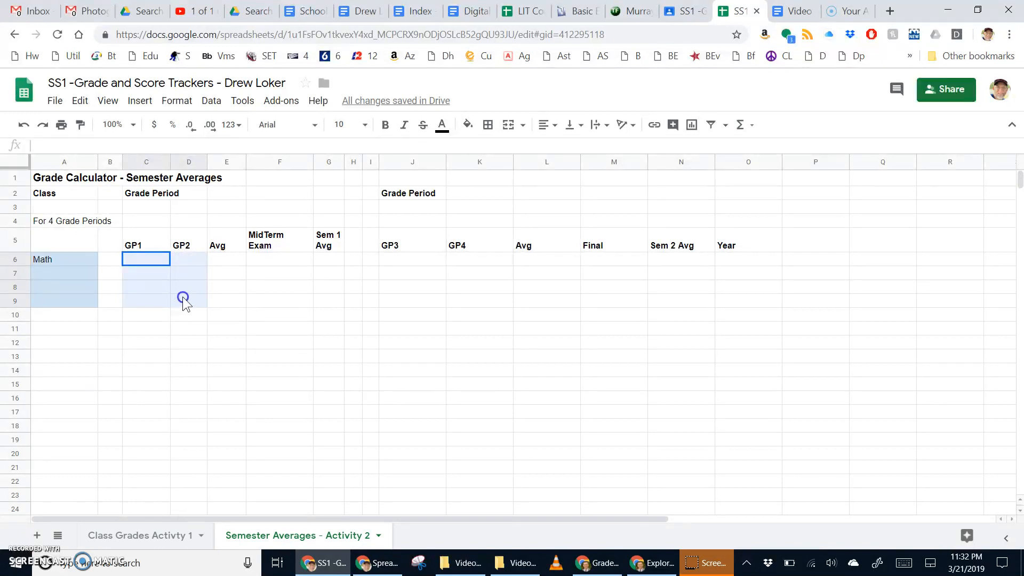
pyautogui.moveTo(182, 296); pyautogui.dragTo(183, 296)
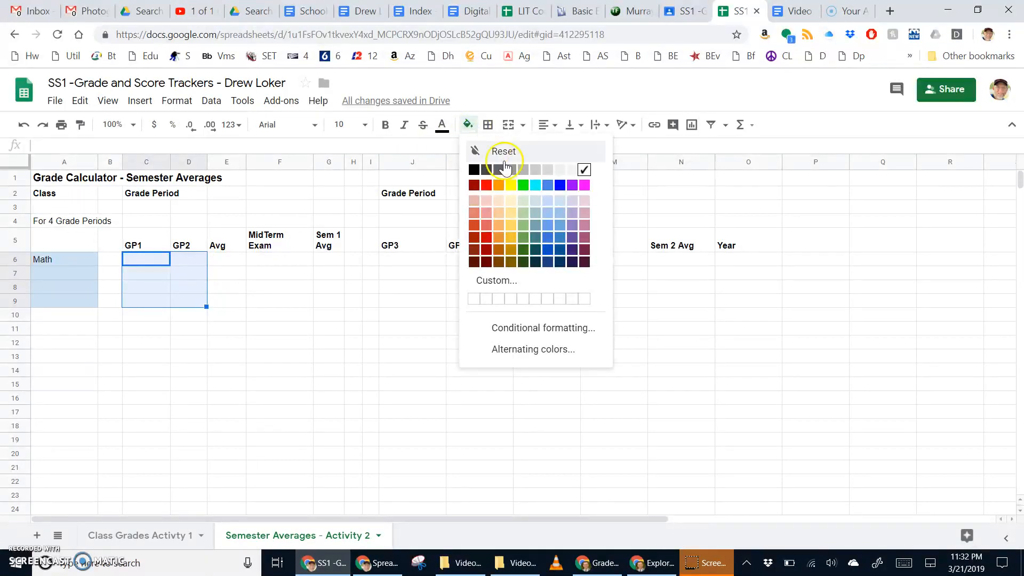
pyautogui.click(524, 201)
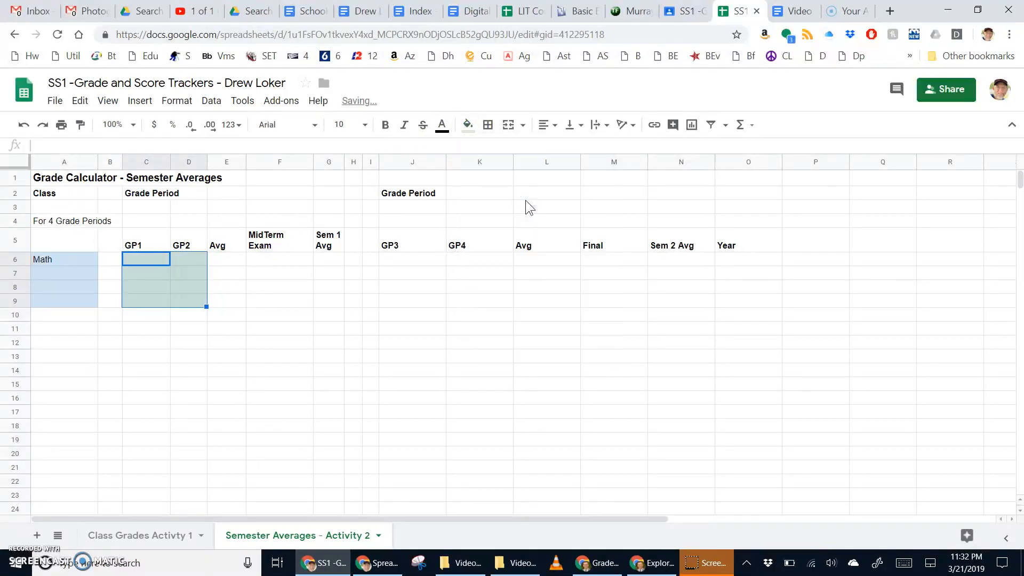
# Add History in A7, correcting a misspelling, and AG in A8 beneath Math.
pyautogui.click(48, 273)
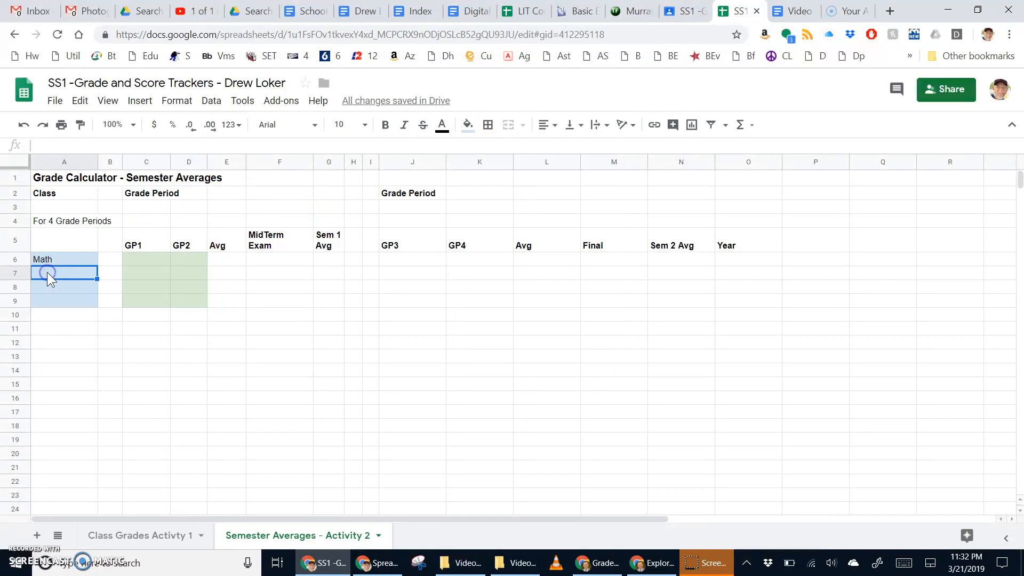
pyautogui.write('Hos')
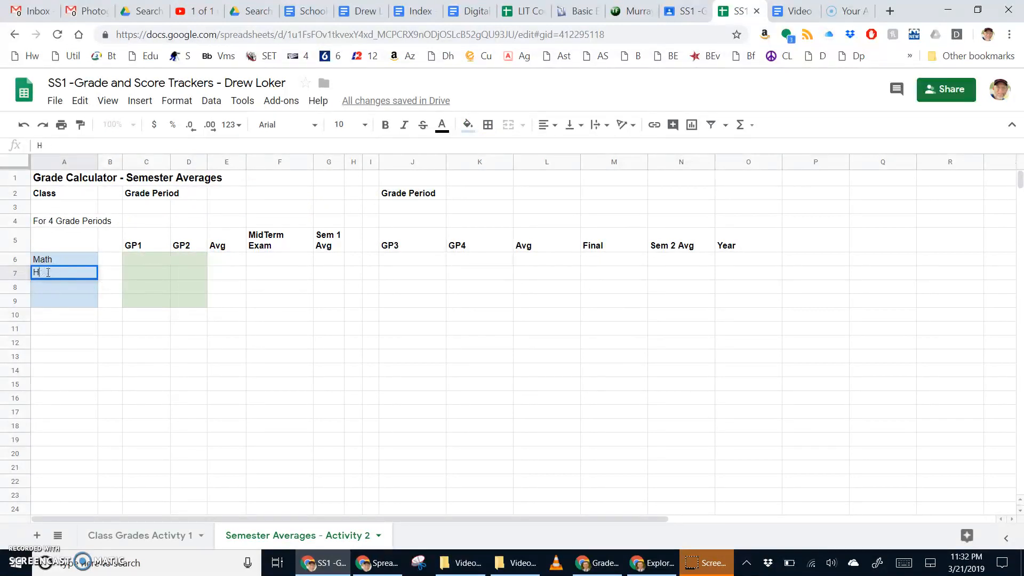
pyautogui.press('Return')
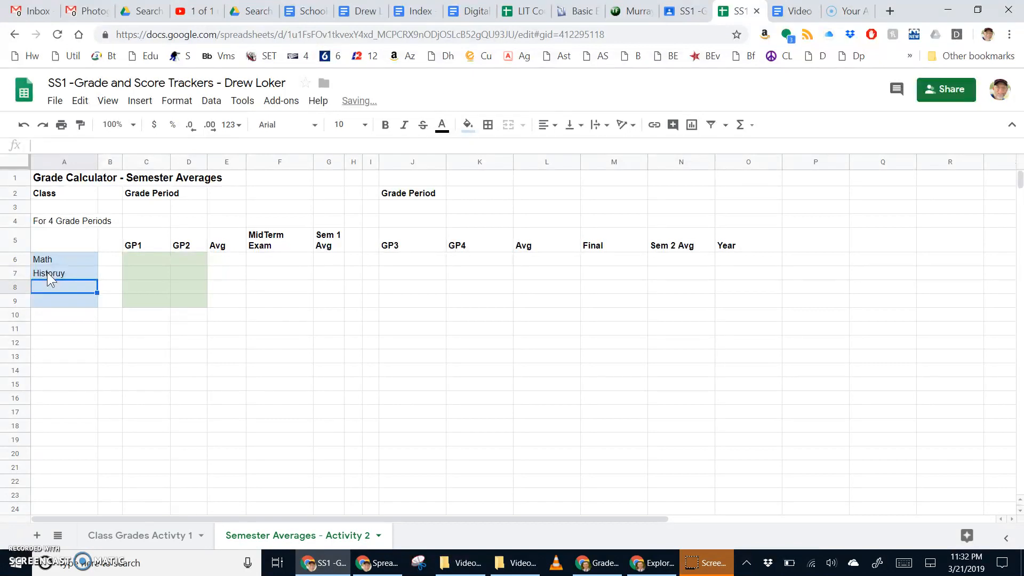
pyautogui.click(47, 272)
pyautogui.write('Histor')
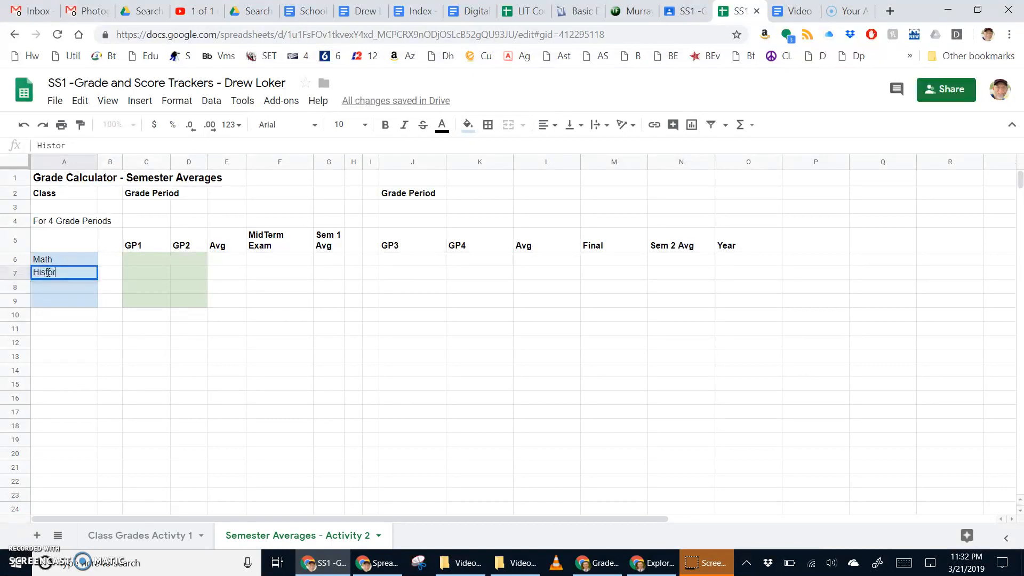
pyautogui.write('y')
pyautogui.press('Return')
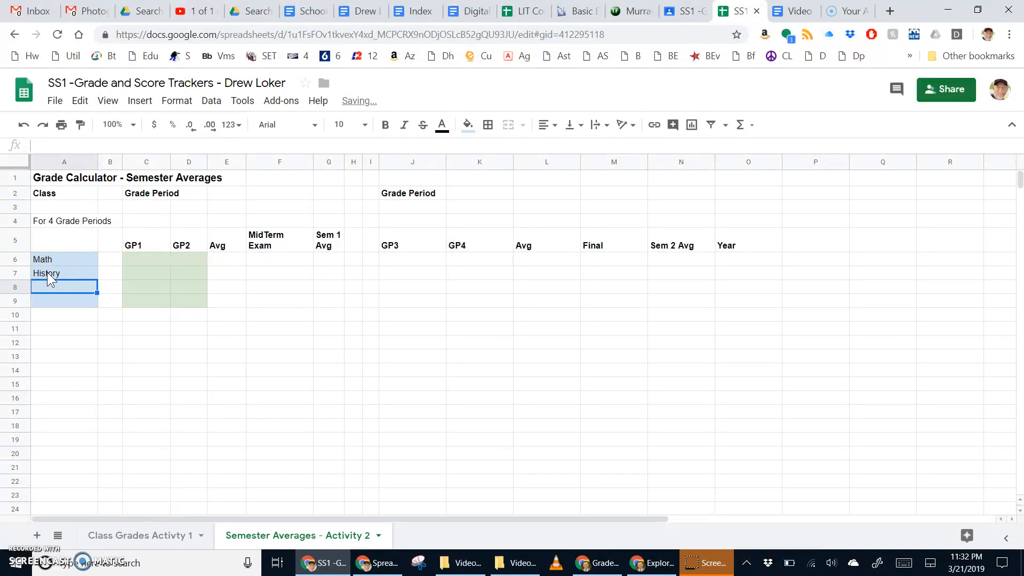
pyautogui.write('Te')
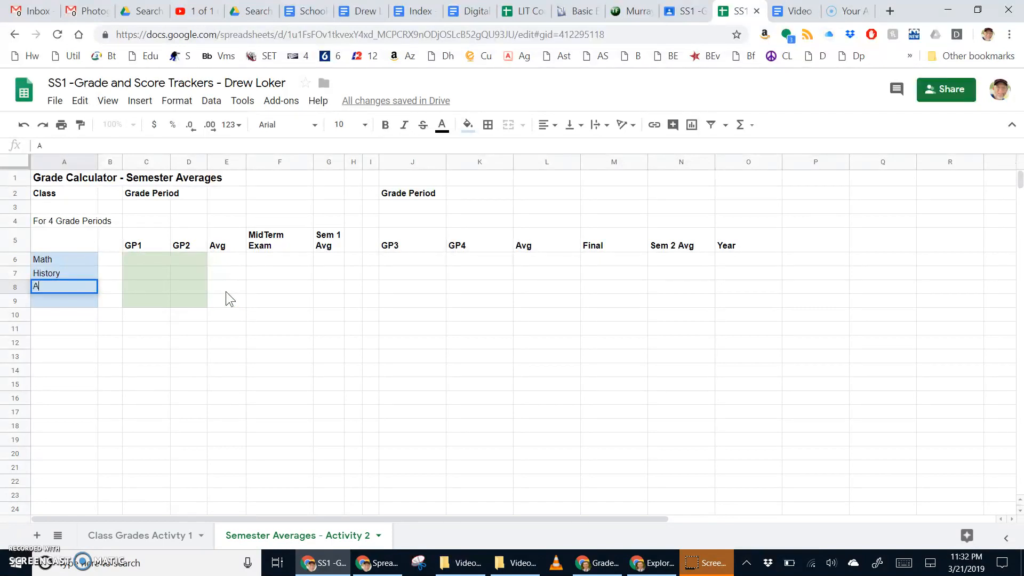
pyautogui.press('Tab')
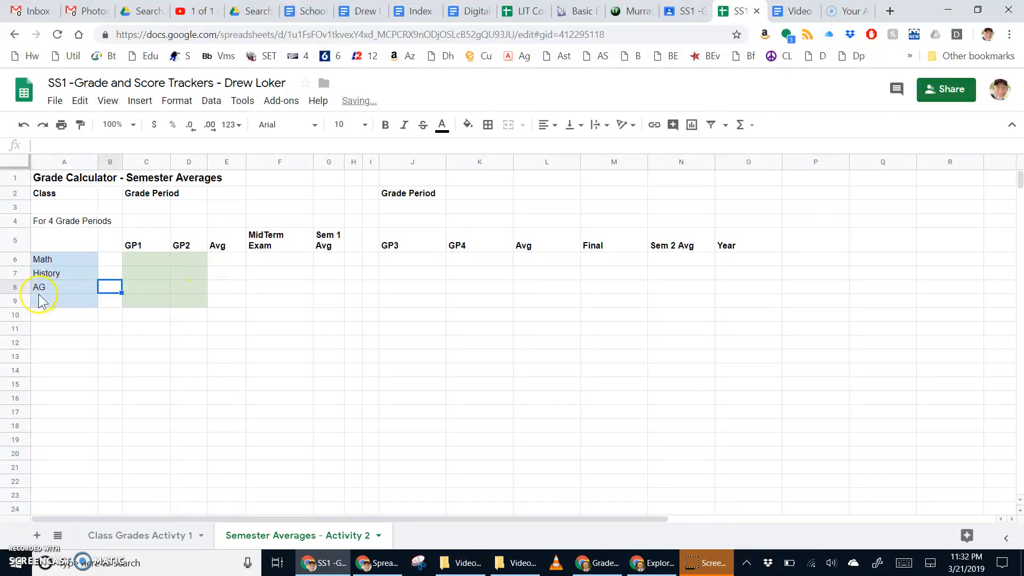
pyautogui.click(60, 303)
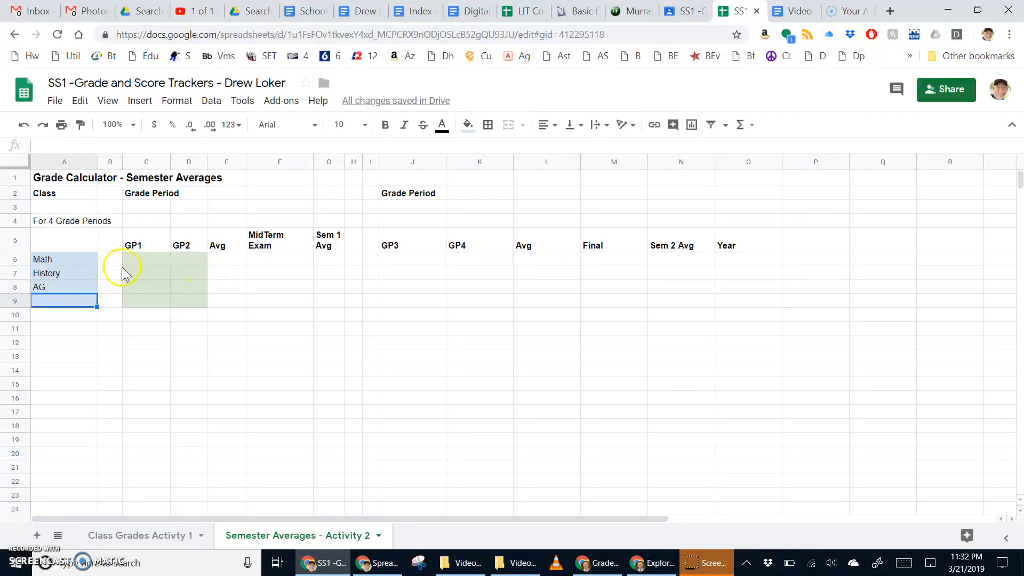
# Fill the Avg cells E6:E9 yellow.
pyautogui.click(222, 260)
pyautogui.moveTo(222, 260); pyautogui.dragTo(225, 300)
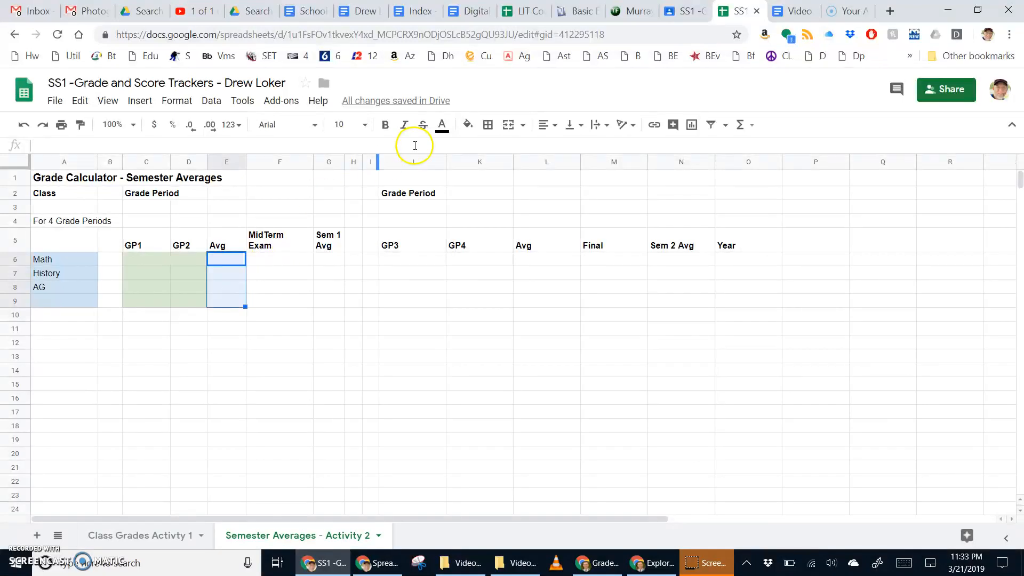
pyautogui.click(468, 125)
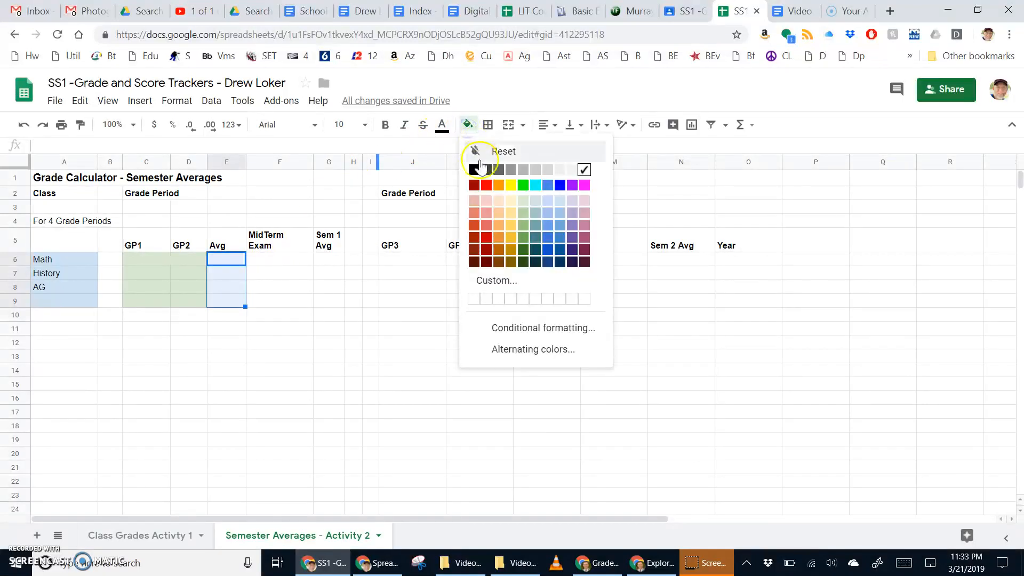
pyautogui.click(511, 185)
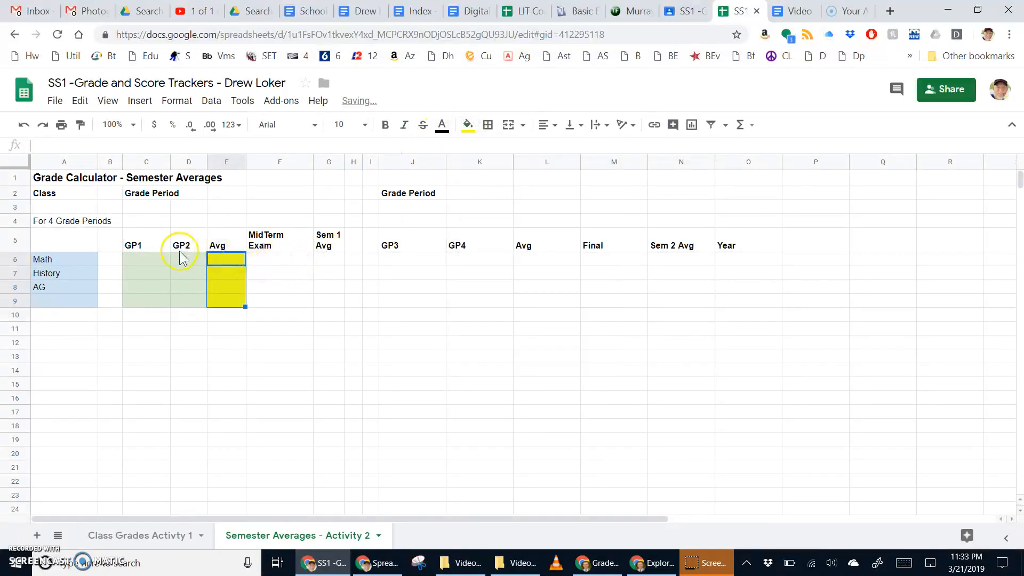
# Paint-format the green fill of GP2 cells D6:D9 onto MidTerm Exam cells F6:F9.
pyautogui.moveTo(186, 263); pyautogui.dragTo(186, 285)
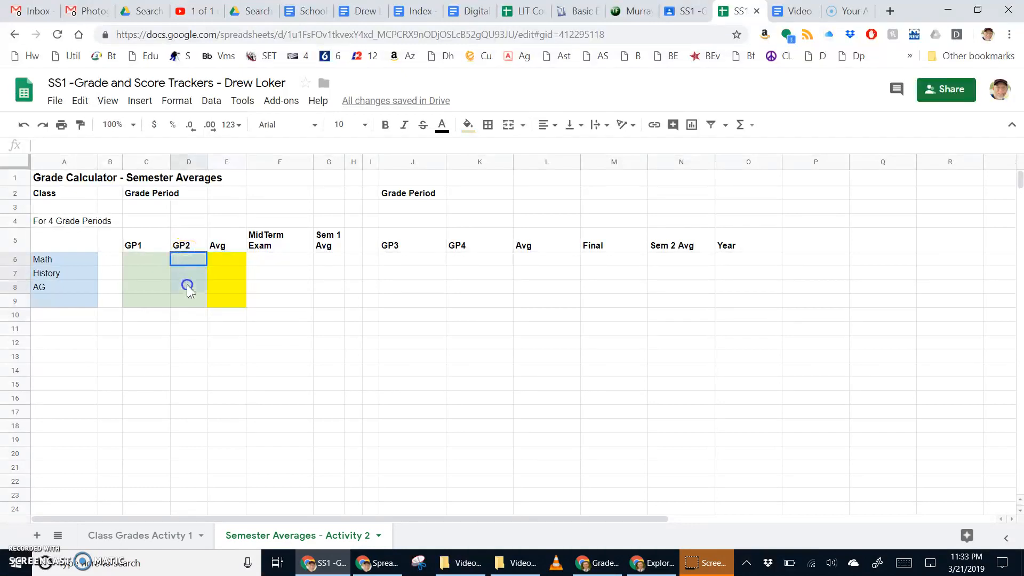
pyautogui.click(272, 260)
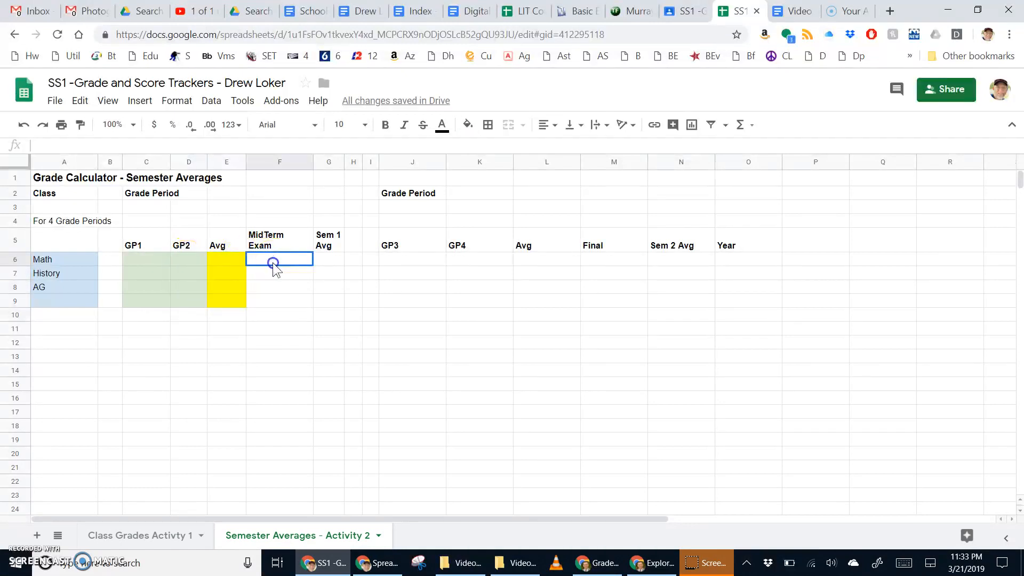
pyautogui.moveTo(273, 264); pyautogui.dragTo(274, 303)
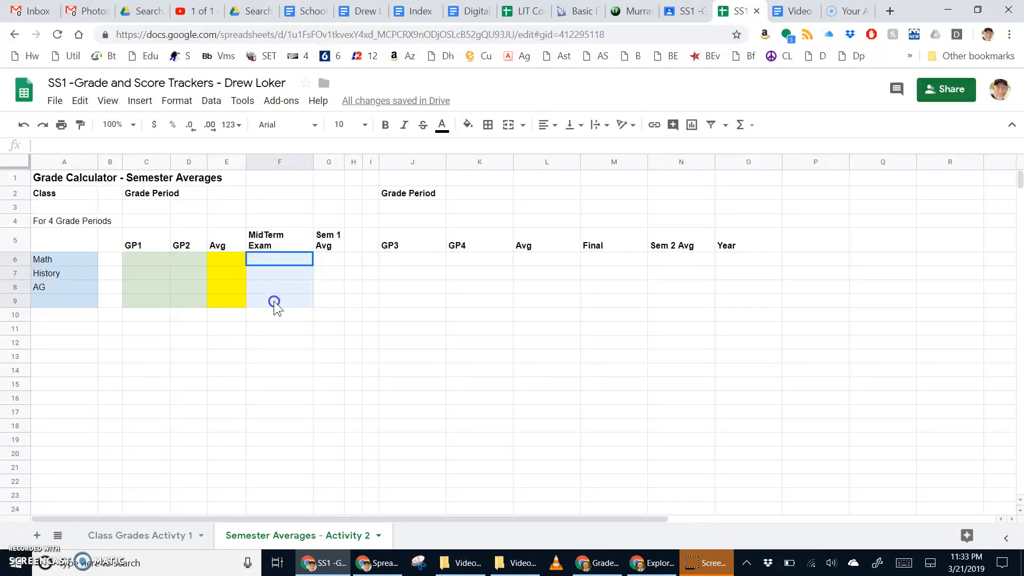
pyautogui.click(468, 126)
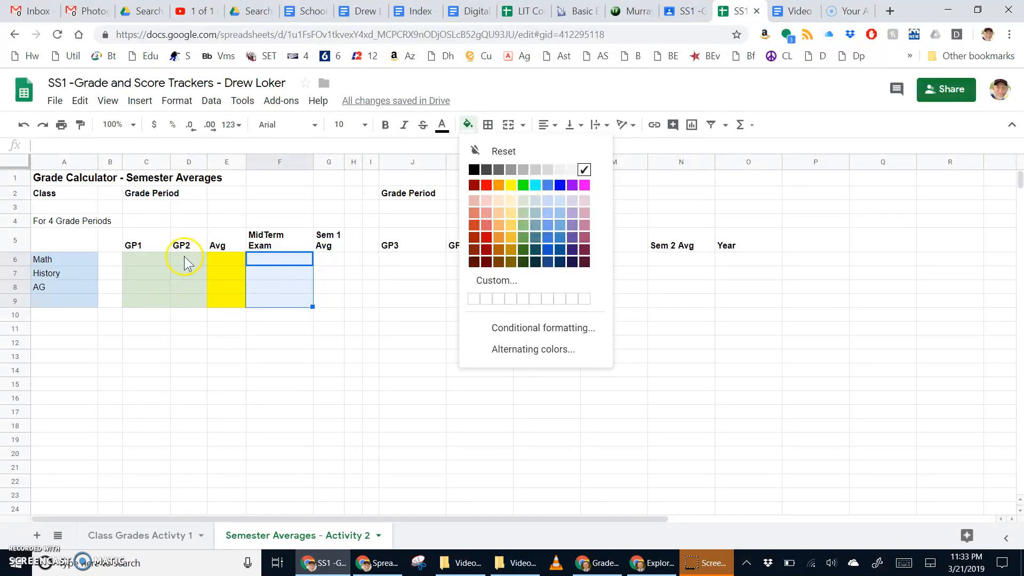
pyautogui.moveTo(185, 261); pyautogui.dragTo(182, 303)
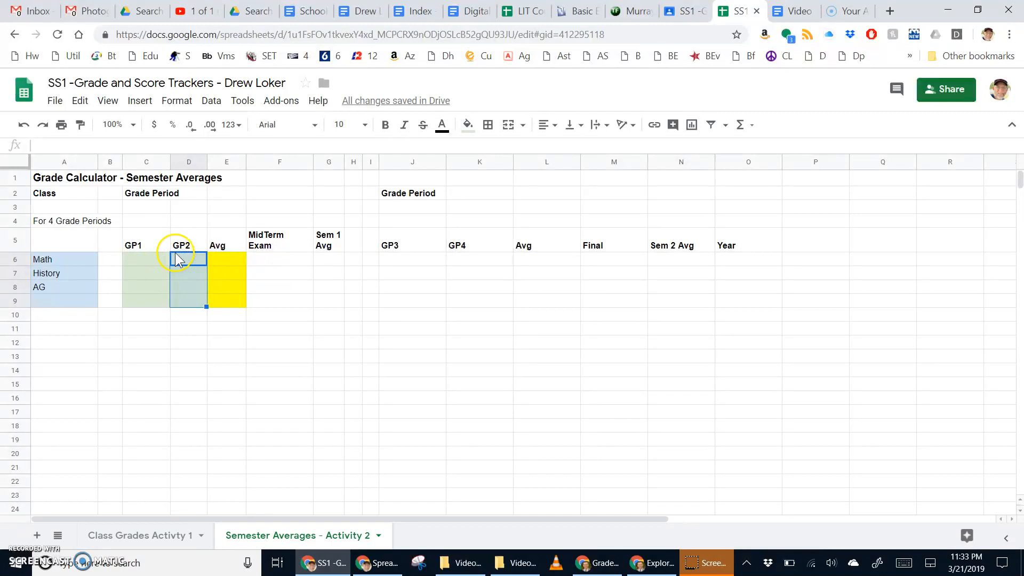
pyautogui.click(80, 125)
pyautogui.moveTo(267, 263); pyautogui.dragTo(269, 301)
pyautogui.click(284, 348)
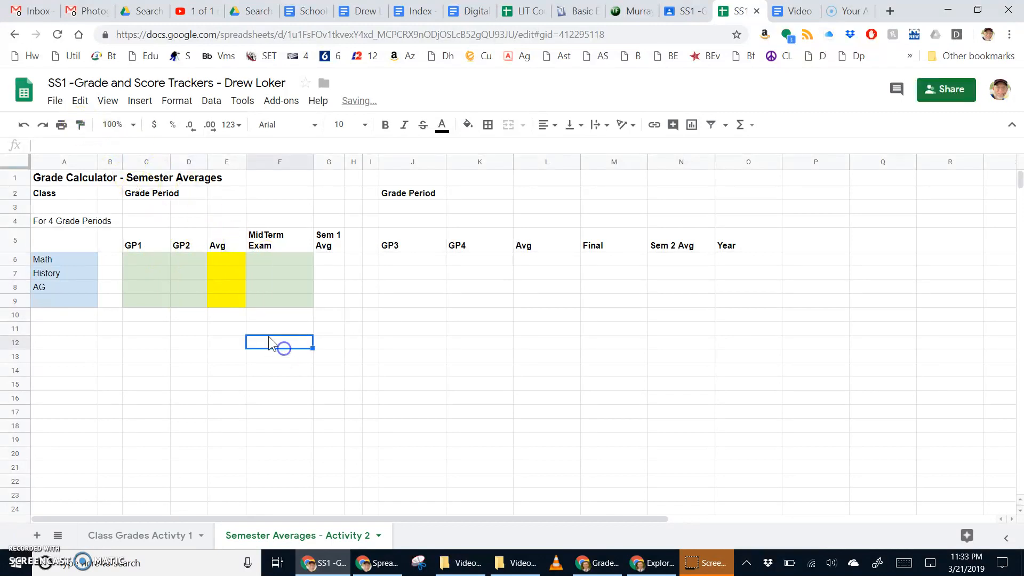
pyautogui.moveTo(198, 259); pyautogui.dragTo(198, 306)
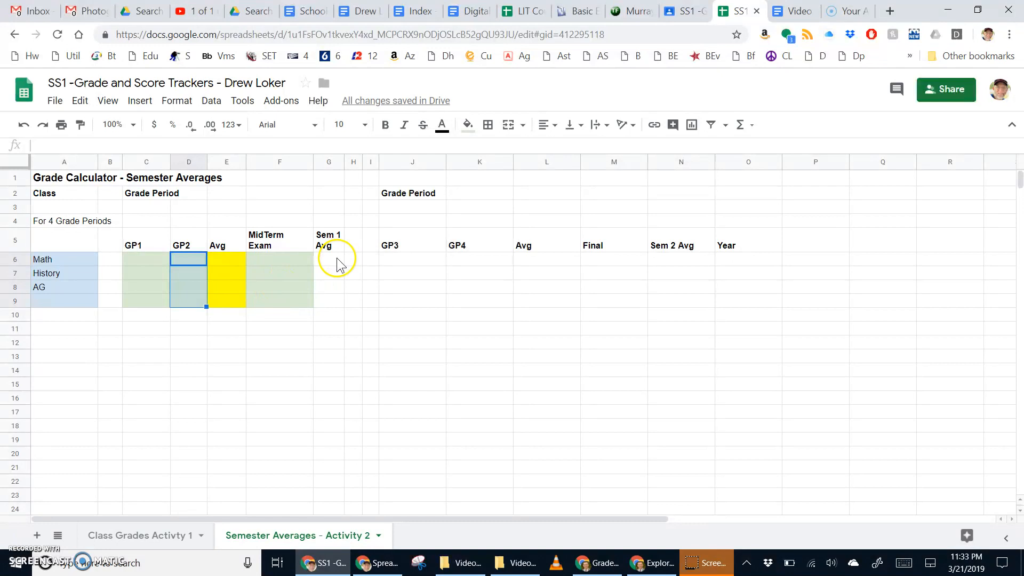
# Fill the Sem 1 Avg cells G6:G9 yellow.
pyautogui.moveTo(332, 259); pyautogui.dragTo(331, 297)
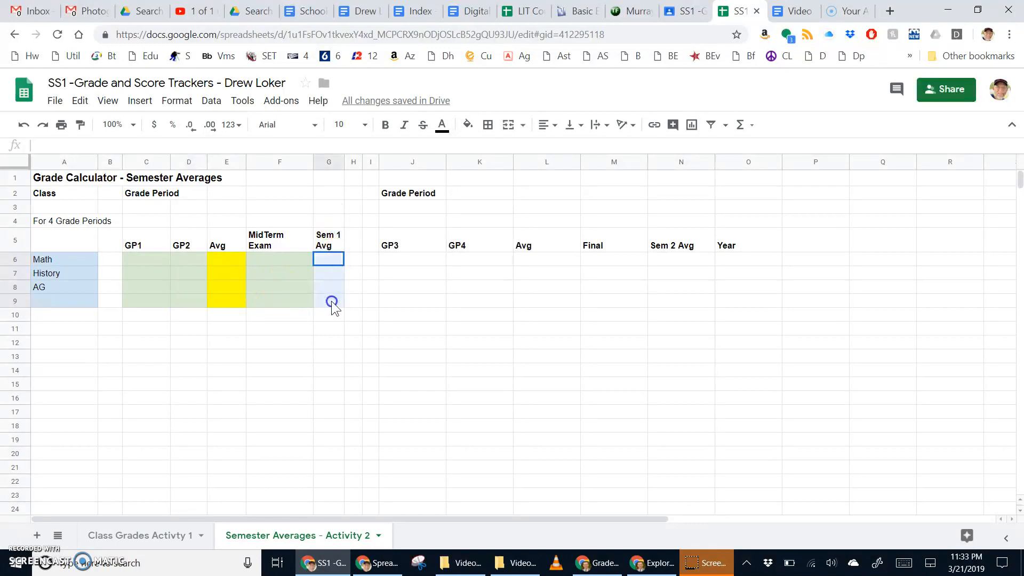
pyautogui.click(468, 125)
pyautogui.click(511, 185)
pyautogui.click(390, 331)
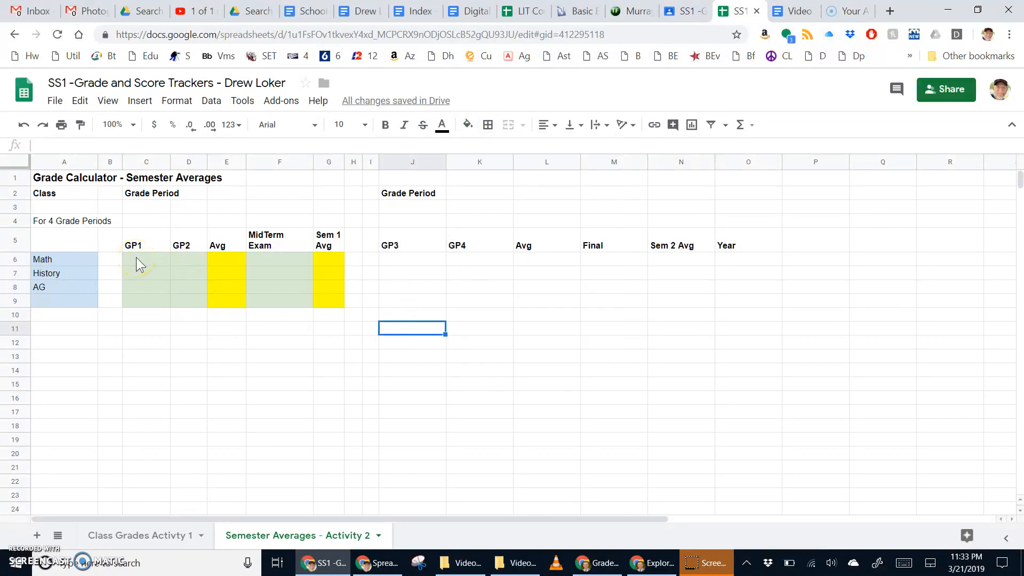
# Copy the coloured first grade grid C6:G9 and paste it at J6.
pyautogui.moveTo(136, 257); pyautogui.dragTo(331, 300)
pyautogui.hotkey('ctrl', 'c')
pyautogui.click(422, 263)
pyautogui.hotkey('ctrl', 'v')
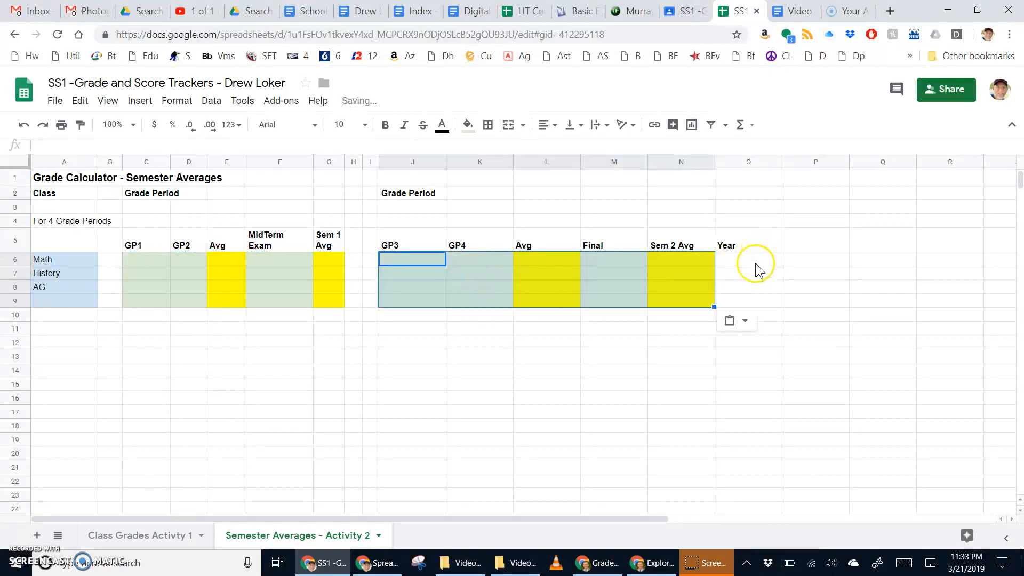
# Copy the yellow Sem 2 Avg cells N6:N9 onto the Year cells O6:O9.
pyautogui.click(680, 262)
pyautogui.moveTo(679, 267); pyautogui.dragTo(680, 303)
pyautogui.hotkey('ctrl', 'c')
pyautogui.click(744, 261)
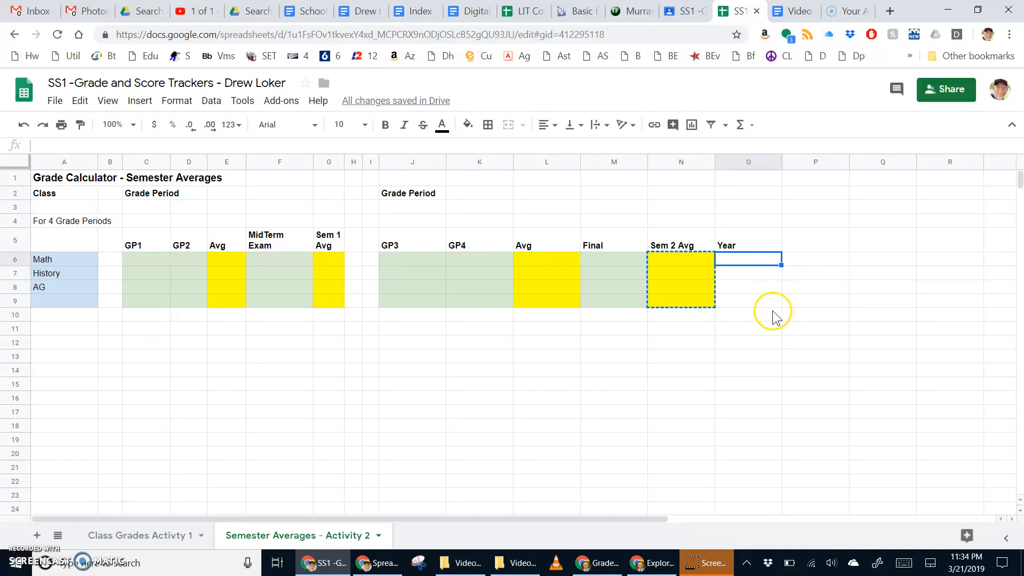
pyautogui.hotkey('ctrl', 'v')
pyautogui.click(660, 348)
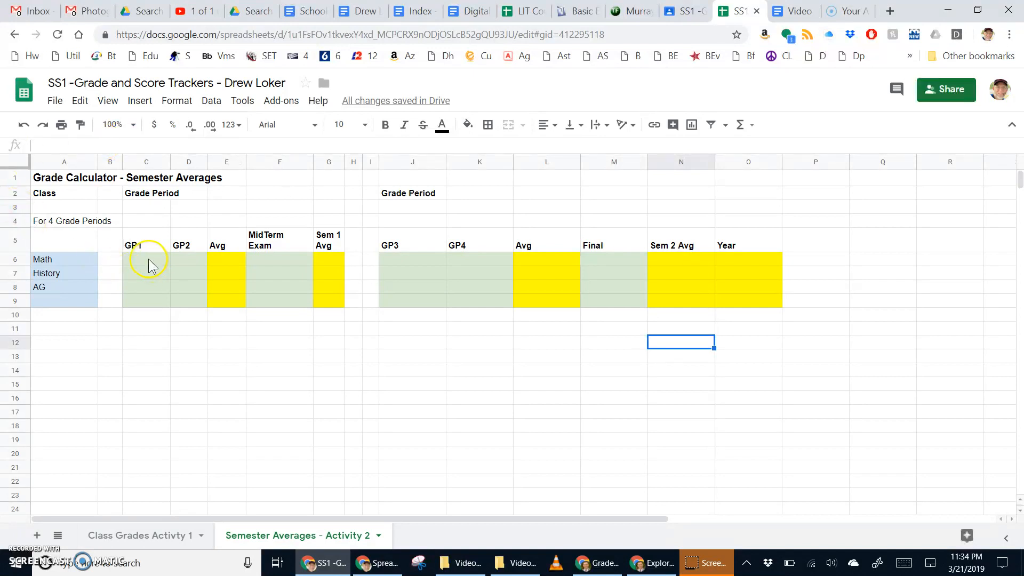
# Apply all borders to the first grade grid C6:G9.
pyautogui.moveTo(149, 262); pyautogui.dragTo(334, 306)
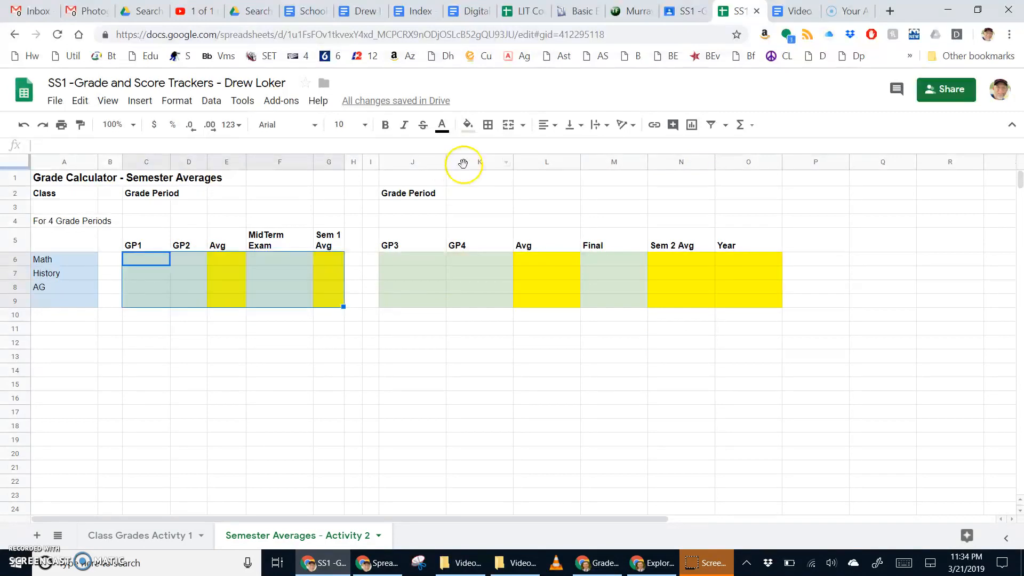
pyautogui.click(487, 125)
pyautogui.click(494, 154)
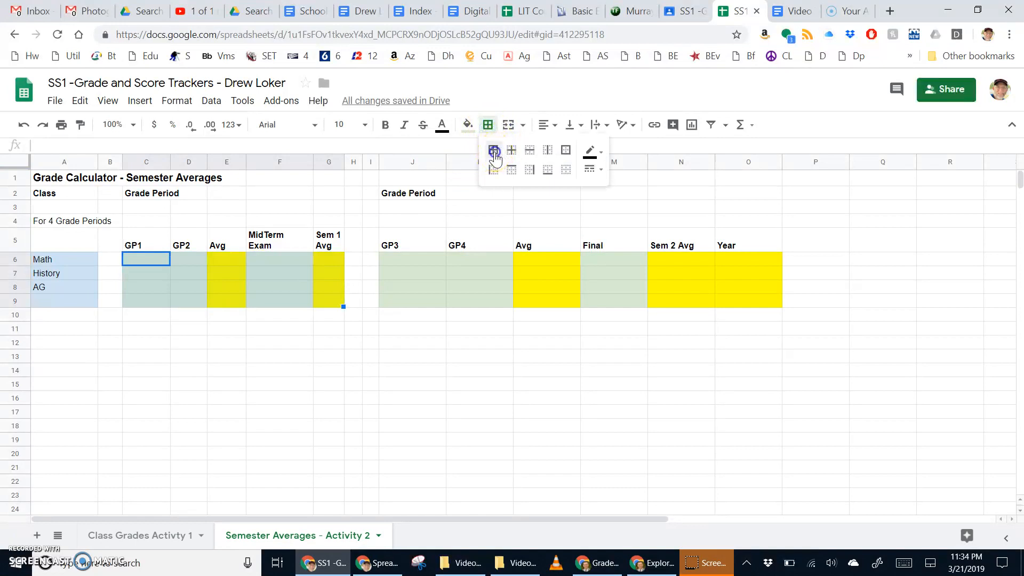
pyautogui.click(420, 336)
# Apply all borders to the second grade grid J6:O9.
pyautogui.click(412, 258)
pyautogui.moveTo(410, 257); pyautogui.dragTo(750, 300)
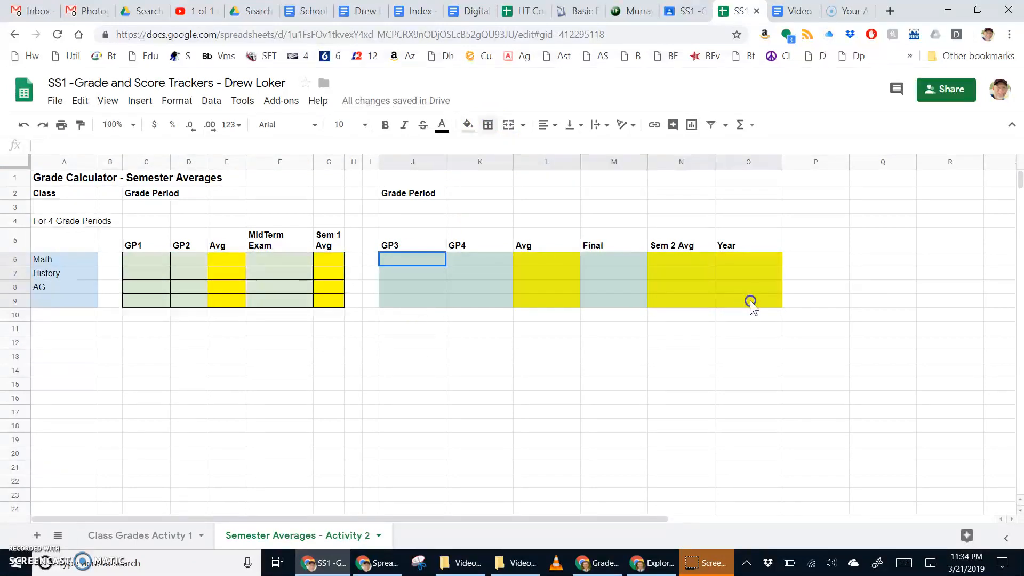
pyautogui.click(488, 125)
pyautogui.click(494, 151)
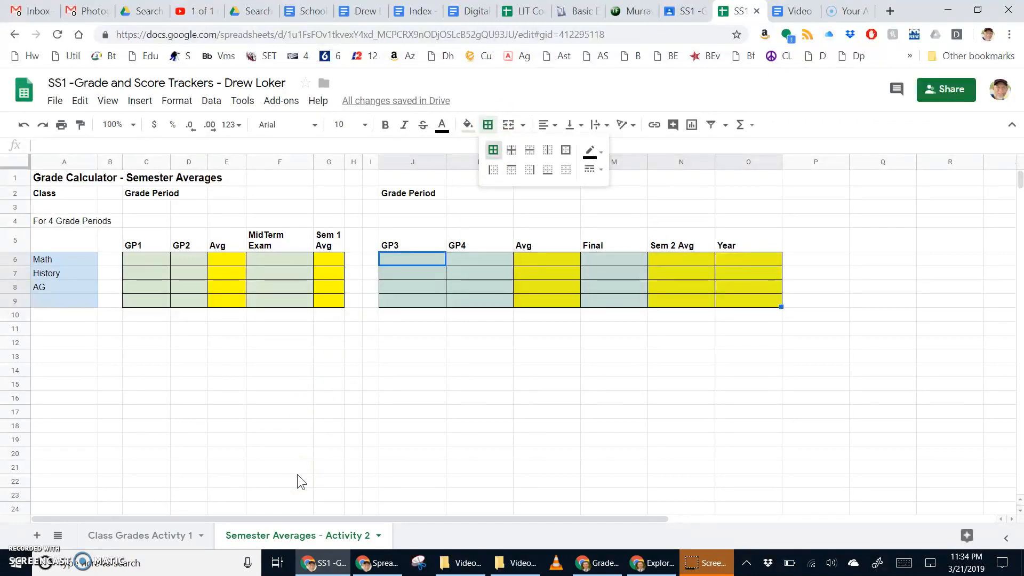
# Fill the For 4 Grade Periods note in A4 light pink, then switch to the Grade Calculator and instructions.
pyautogui.click(70, 221)
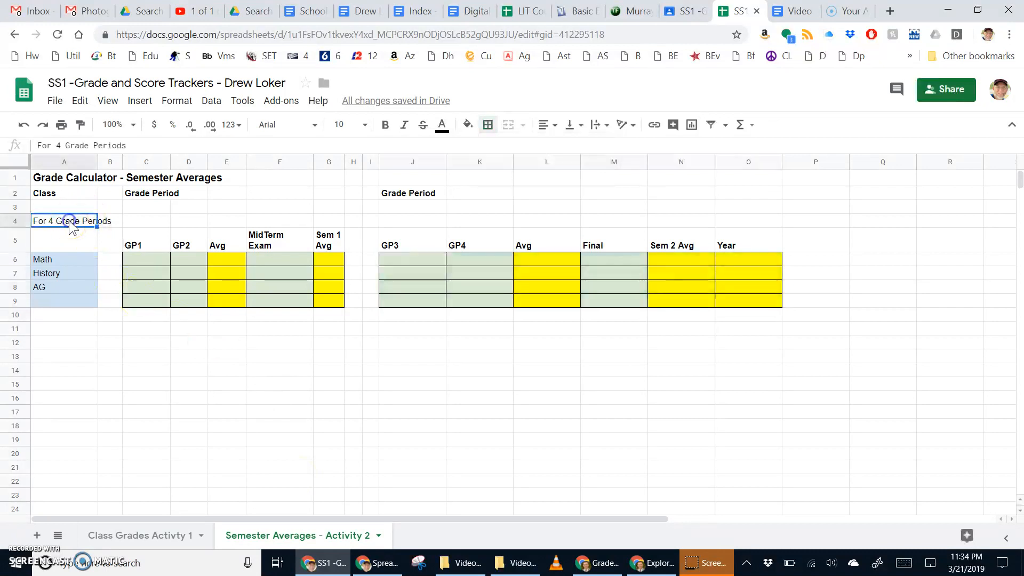
pyautogui.click(469, 126)
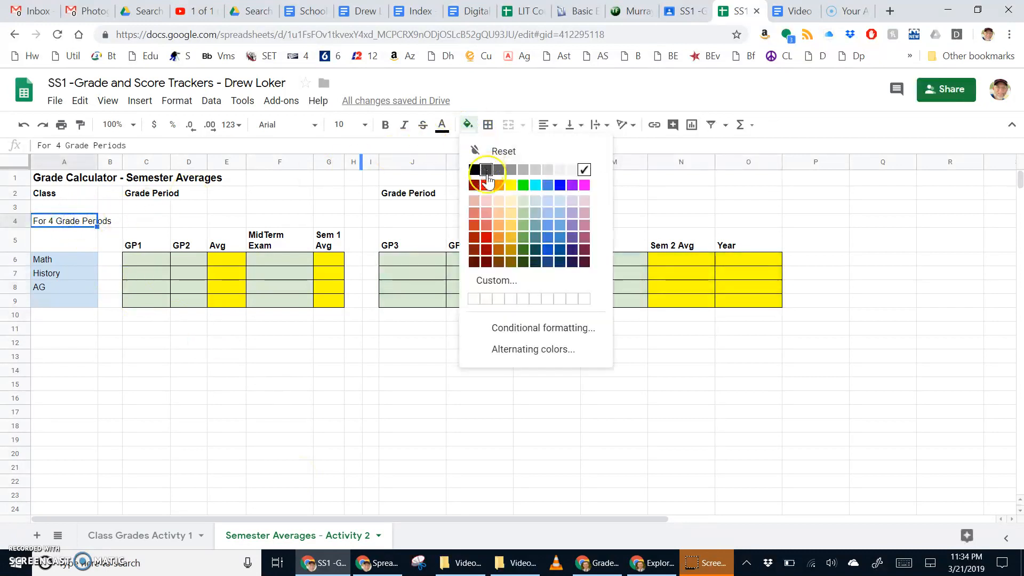
pyautogui.click(486, 201)
pyautogui.click(188, 328)
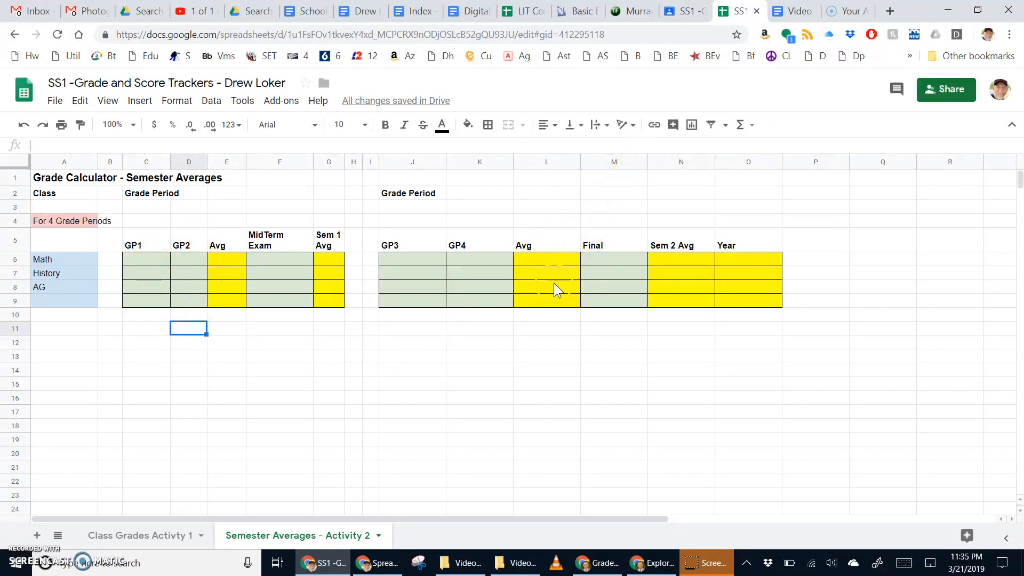
pyautogui.hotkey('alt', 'Tab')
pyautogui.hotkey('alt', 'Tab')
pyautogui.press('Tab')
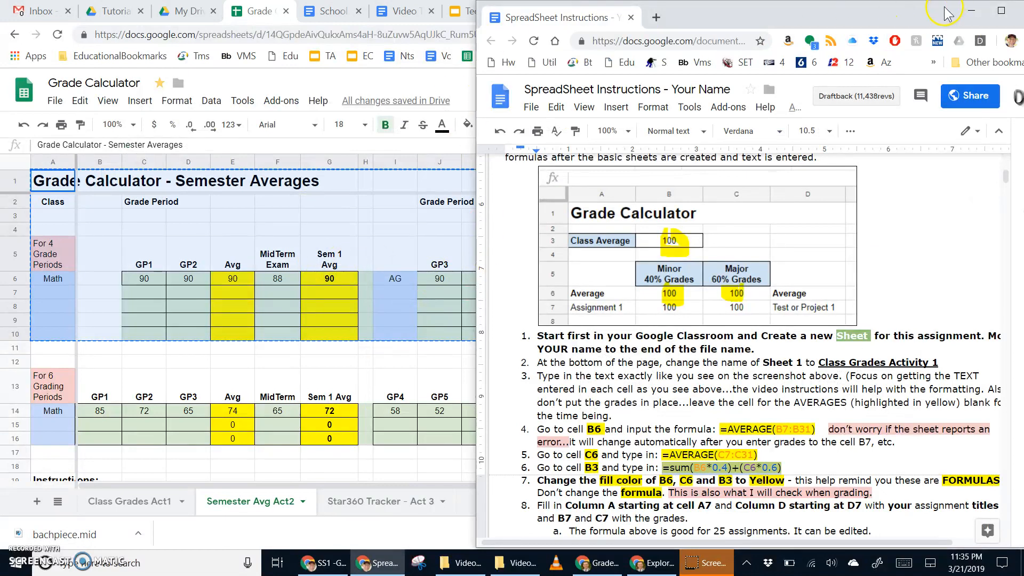
pyautogui.click(1001, 11)
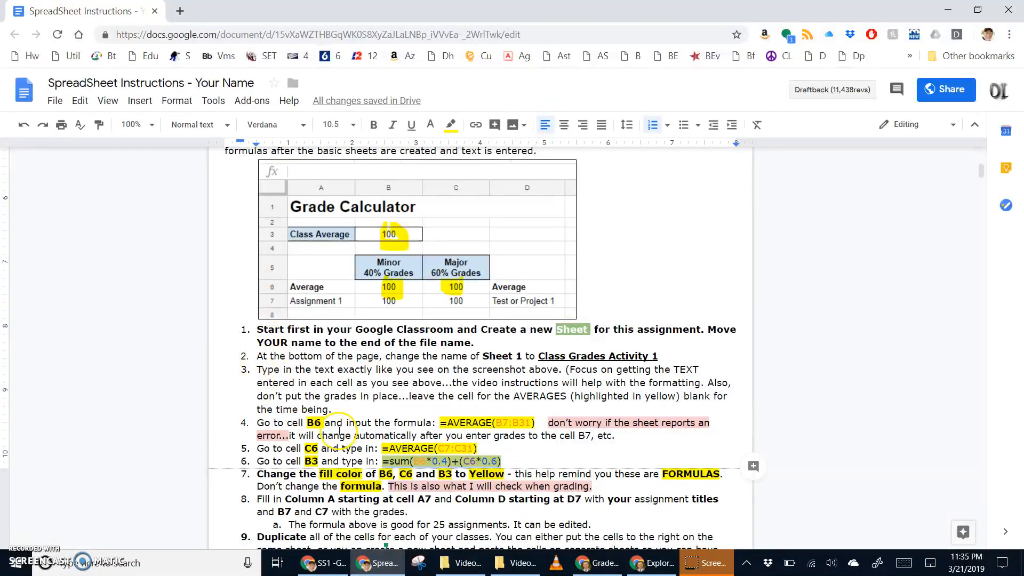
pyautogui.scroll(-8, 341, 431)
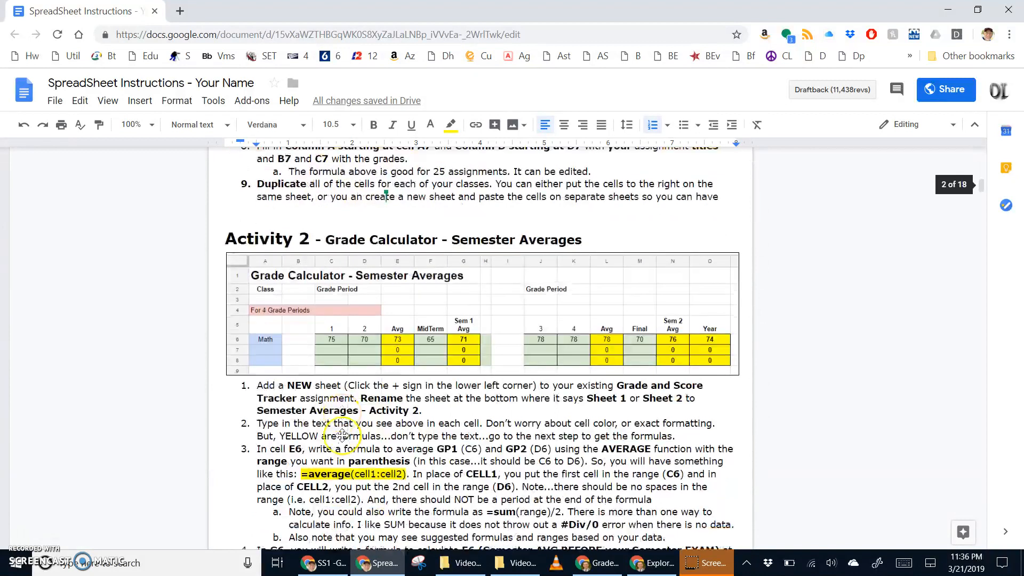
pyautogui.scroll(-1, 342, 436)
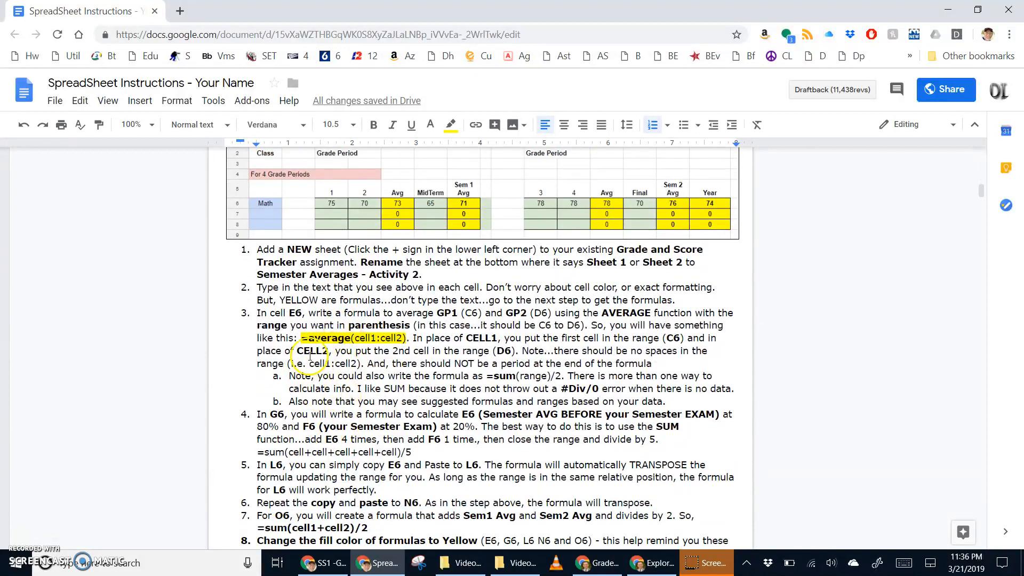
pyautogui.doubleClick(295, 314)
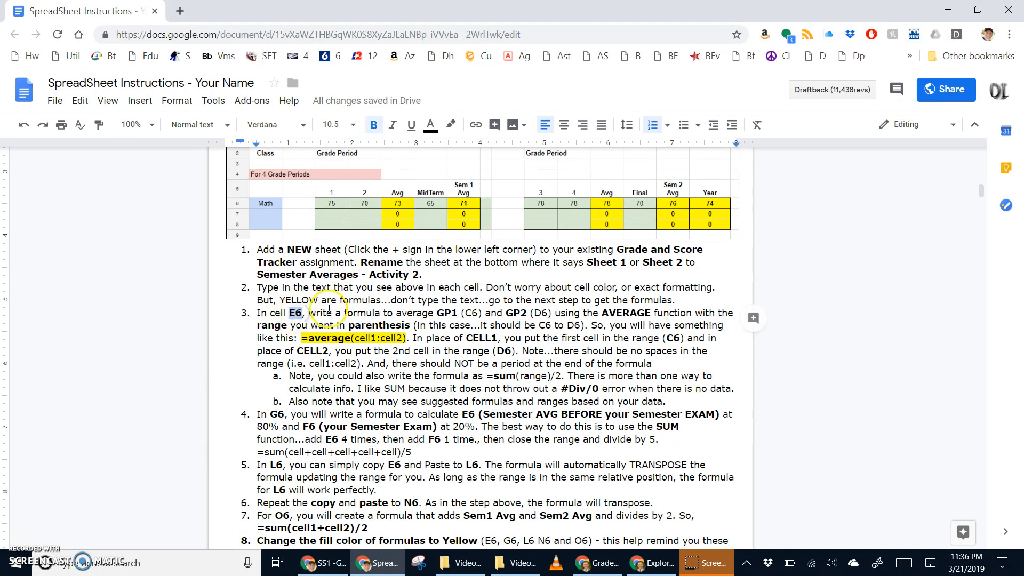
pyautogui.moveTo(309, 315); pyautogui.dragTo(430, 315)
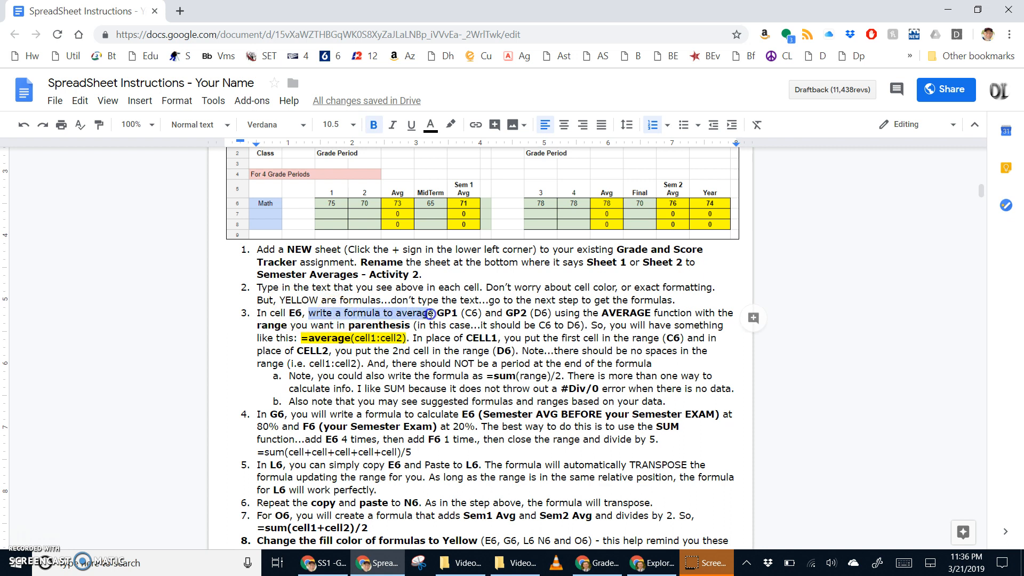
pyautogui.moveTo(458, 313); pyautogui.dragTo(461, 313)
pyautogui.doubleClick(467, 314)
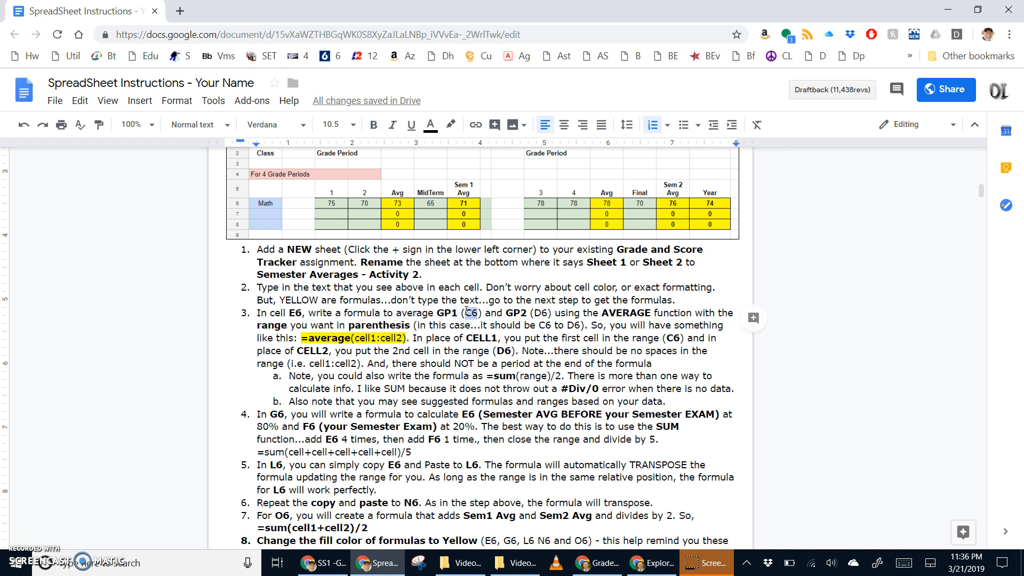
pyautogui.moveTo(506, 313); pyautogui.dragTo(543, 311)
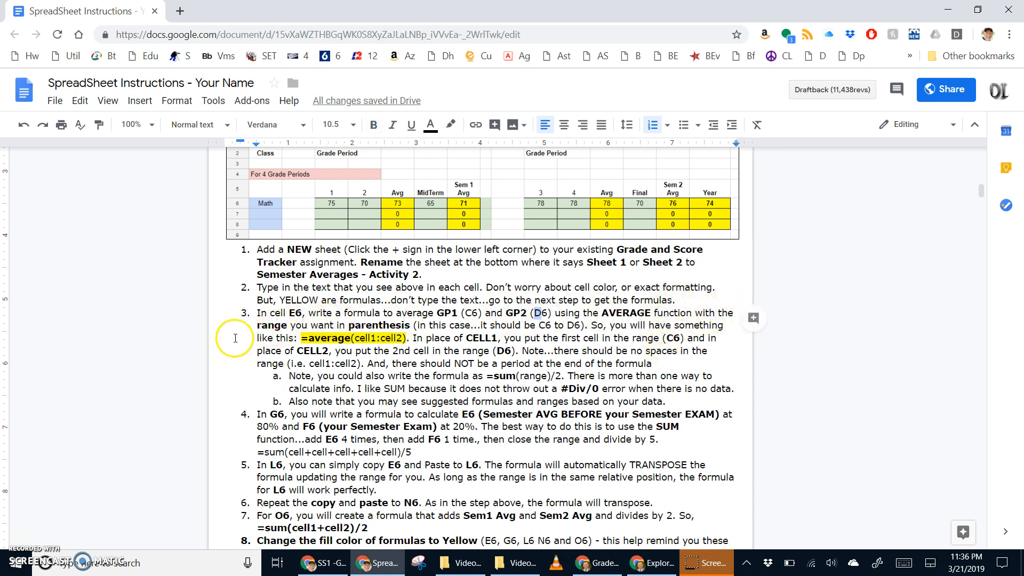
pyautogui.click(366, 326)
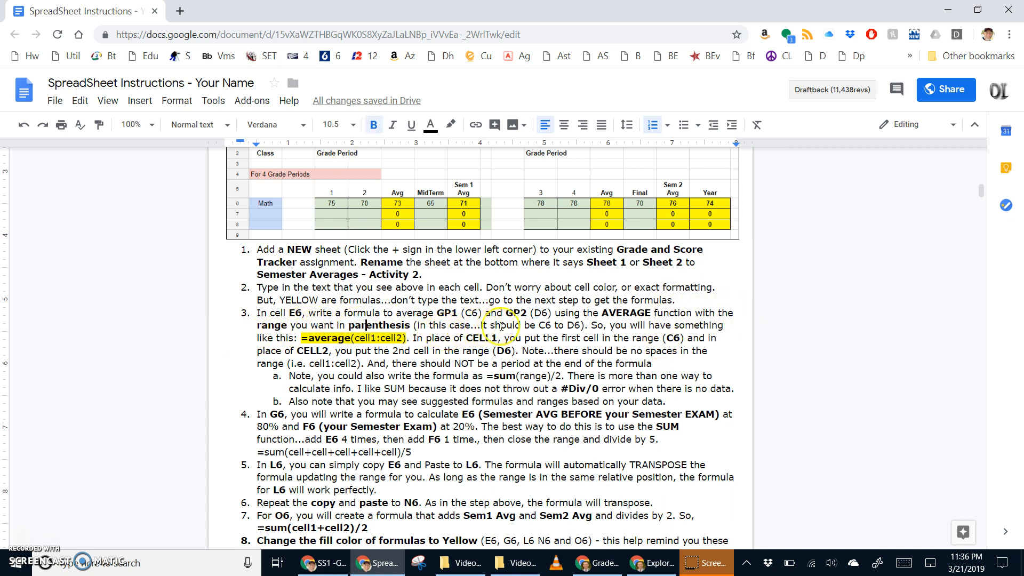
pyautogui.moveTo(538, 325); pyautogui.dragTo(573, 324)
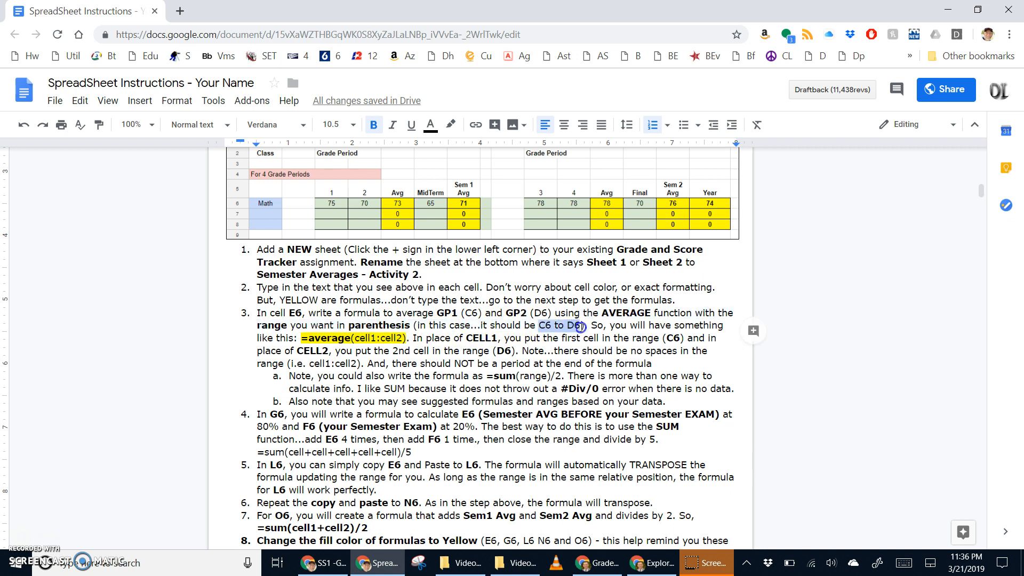
pyautogui.moveTo(580, 327); pyautogui.dragTo(581, 326)
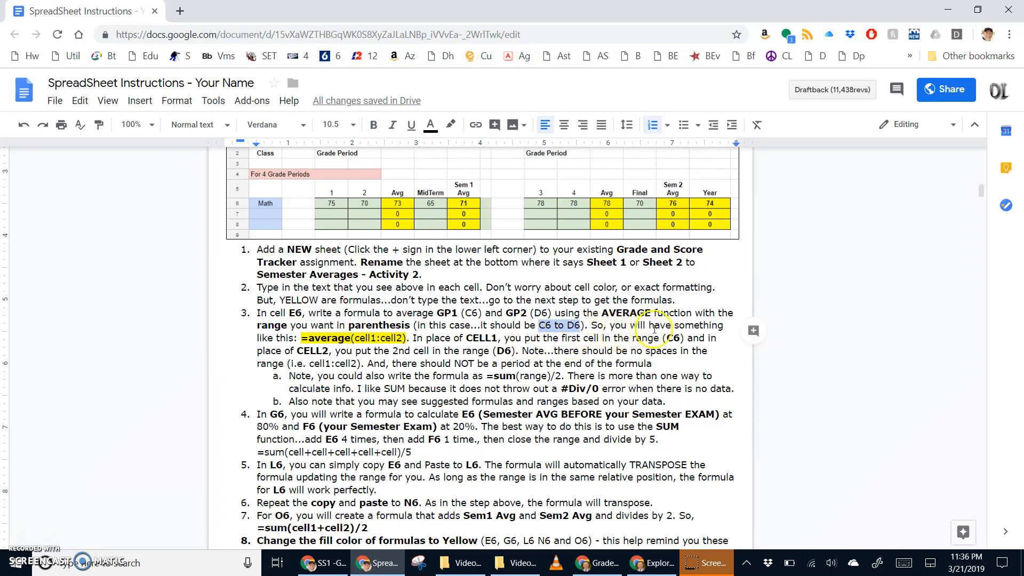
pyautogui.click(303, 338)
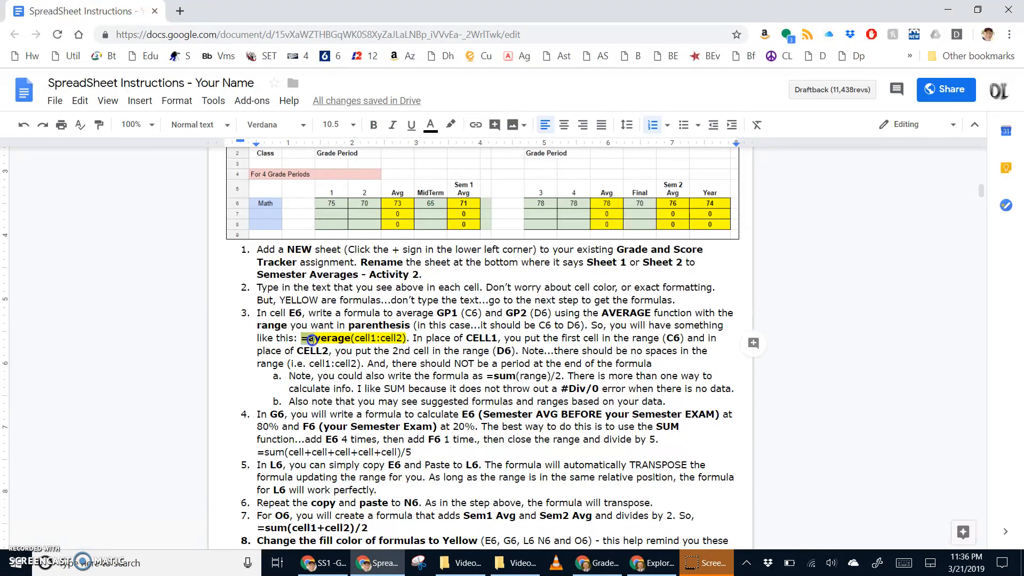
# Copy the example formula =average(cell1:cell2) from the instructions and switch to the Grade Calculator.
pyautogui.moveTo(318, 338); pyautogui.dragTo(345, 338)
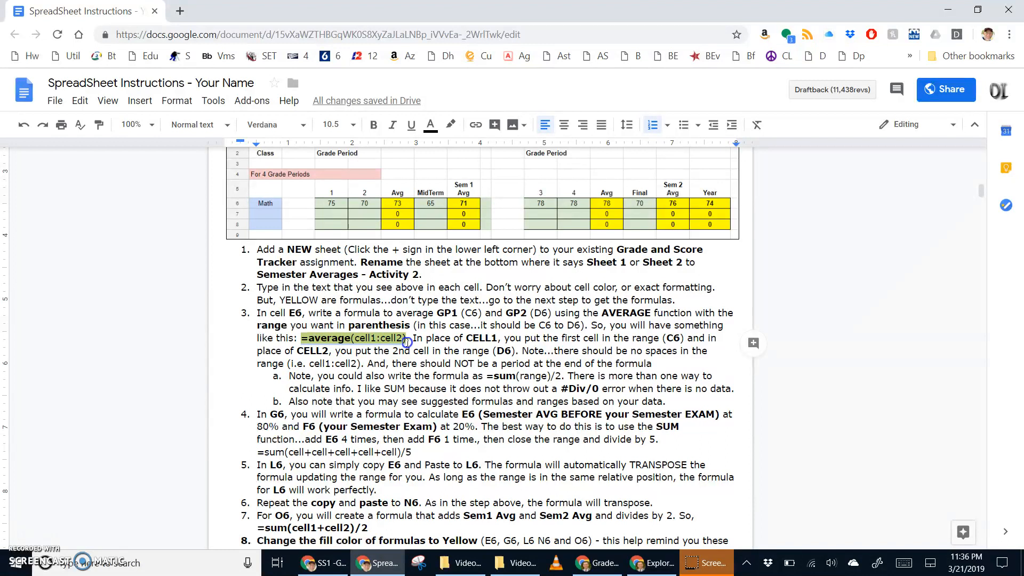
pyautogui.moveTo(400, 344)
pyautogui.mouseDown()
pyautogui.moveTo(301, 340)
pyautogui.moveTo(391, 339)
pyautogui.moveTo(397, 327)
pyautogui.moveTo(404, 339)
pyautogui.mouseUp()
pyautogui.click(340, 338)
pyautogui.rightClick(340, 338)
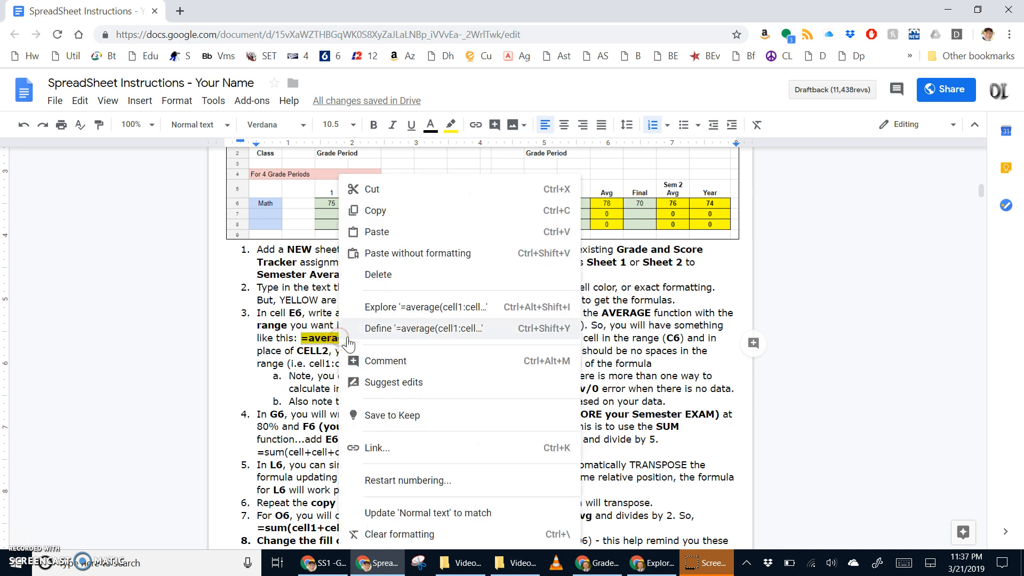
pyautogui.click(388, 214)
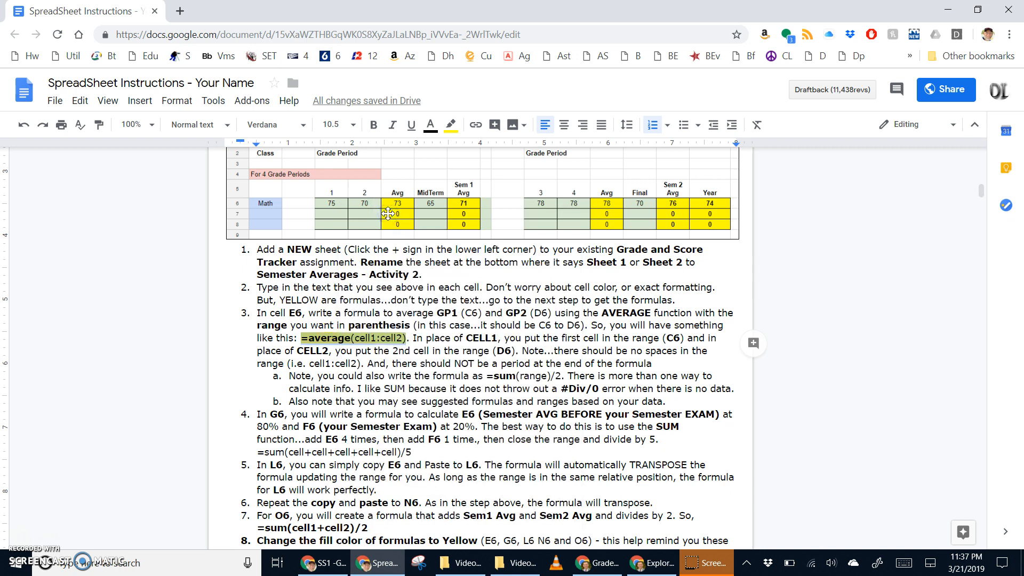
pyautogui.hotkey('alt', 'Tab')
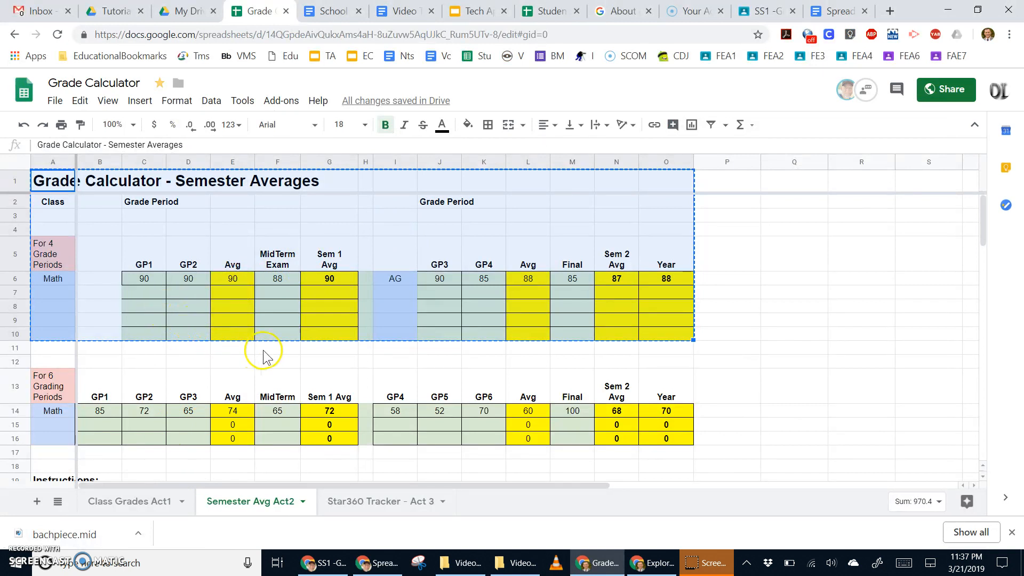
# Enter =average(cell1:cell2) in E6 of the Semester Averages sheet and mark cell1 for editing.
pyautogui.hotkey('alt', 'Tab')
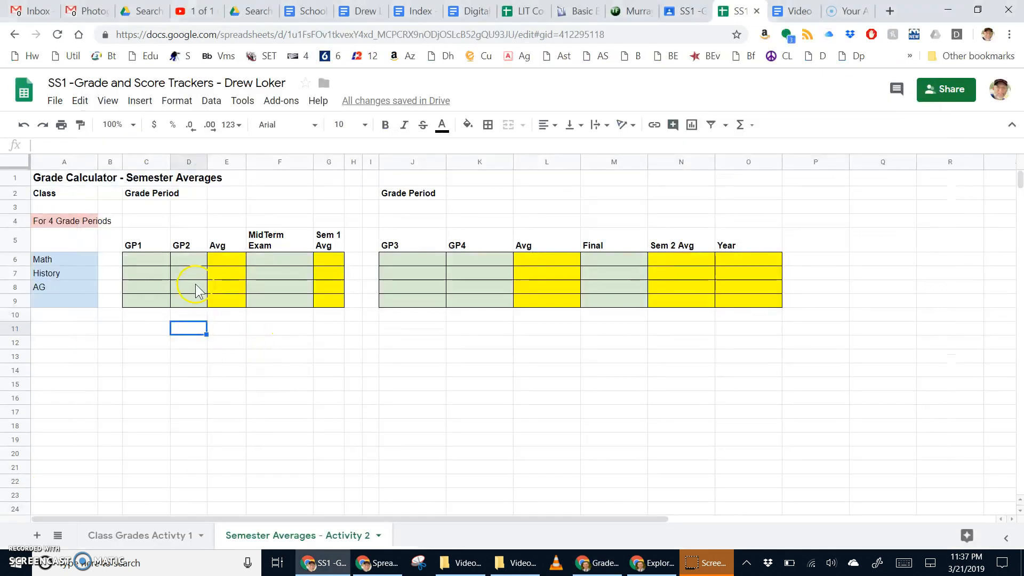
pyautogui.click(206, 272)
pyautogui.click(216, 261)
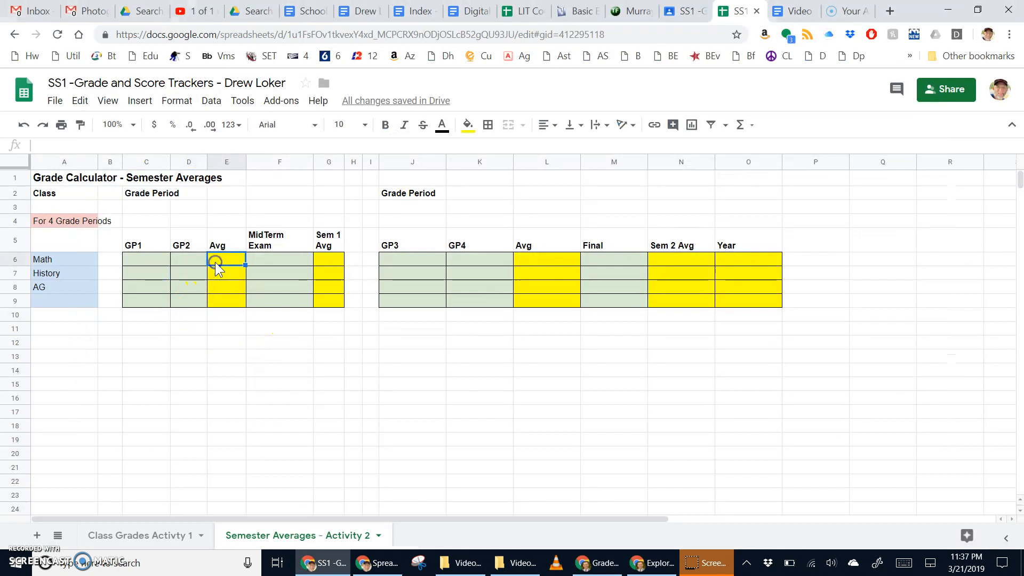
pyautogui.write('=average(cell1:cell2)')
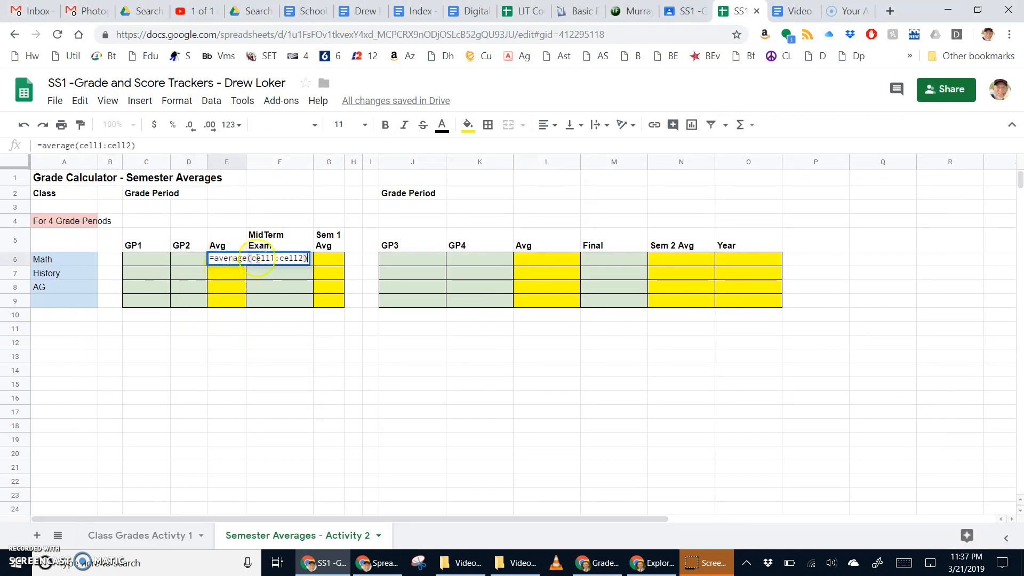
pyautogui.click(253, 258)
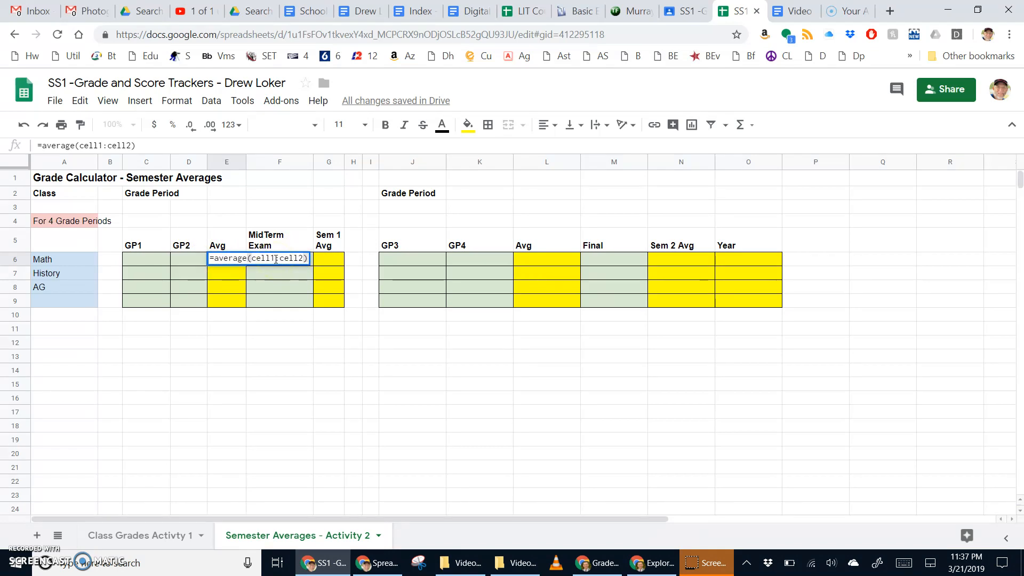
pyautogui.click(213, 258)
pyautogui.moveTo(249, 257); pyautogui.dragTo(275, 259)
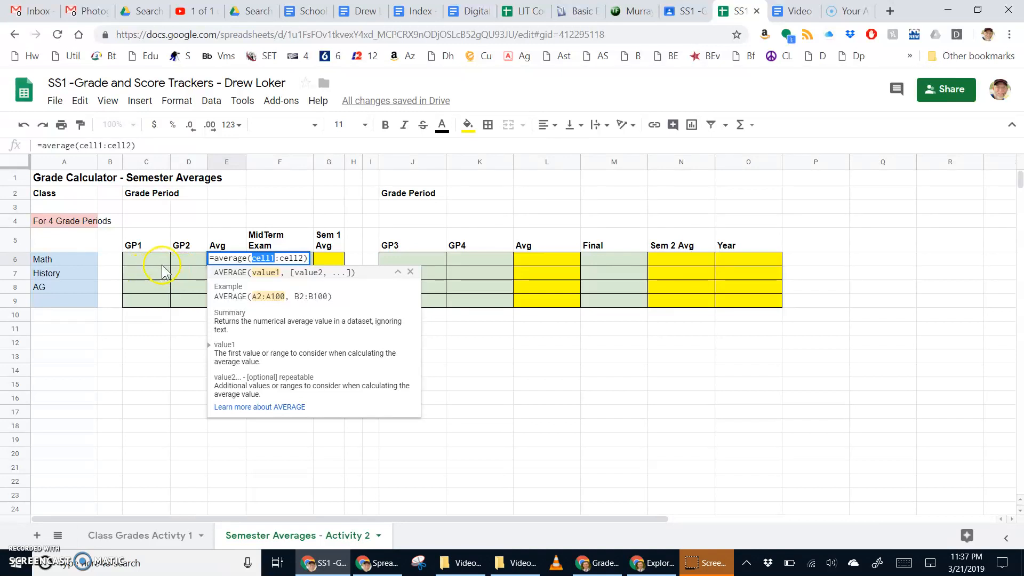
# Replace the placeholders so E6 reads =average(C6:D6), averaging GP1 and GP2.
pyautogui.click(150, 260)
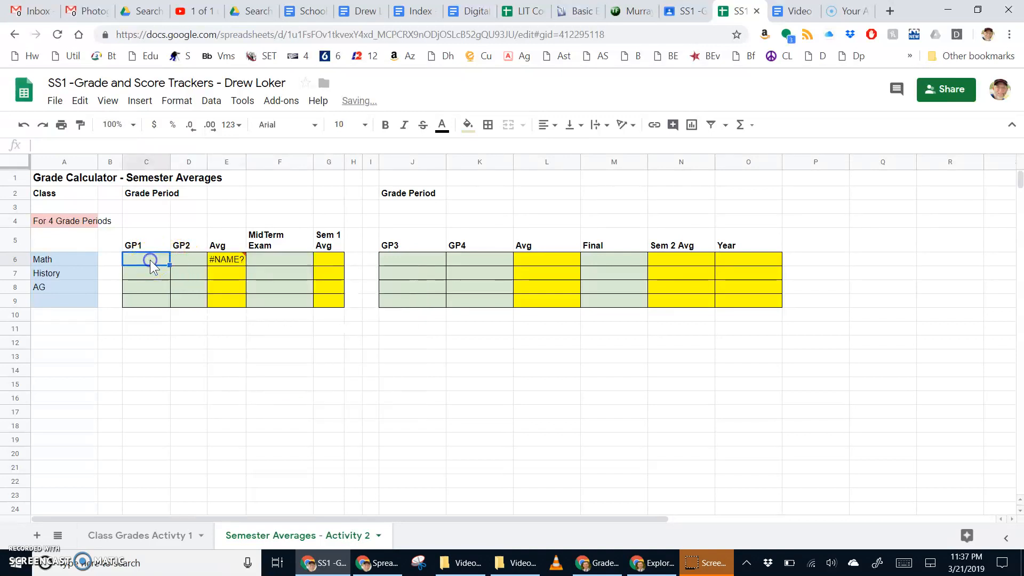
pyautogui.click(228, 259)
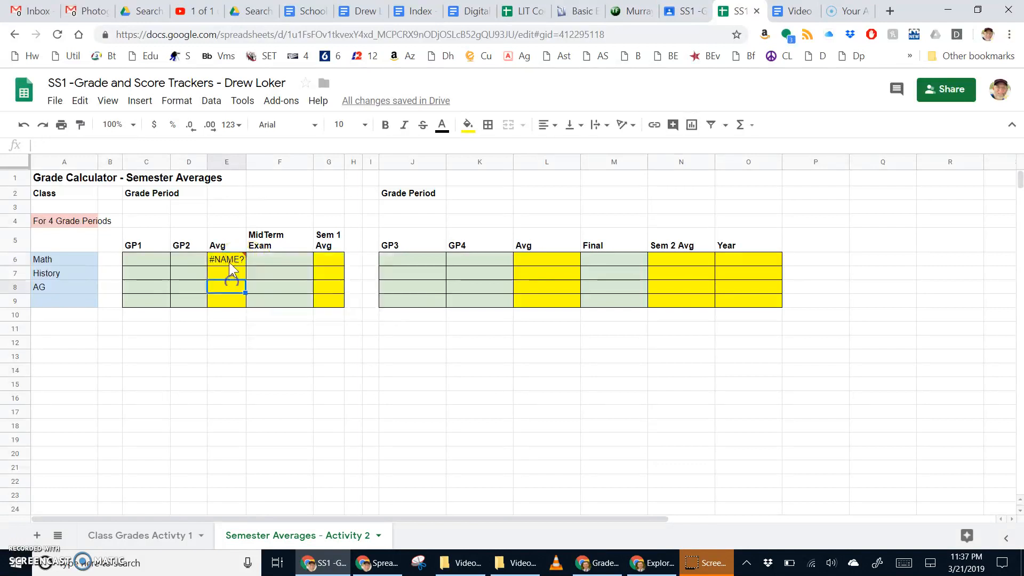
pyautogui.doubleClick(229, 258)
pyautogui.moveTo(252, 259); pyautogui.dragTo(269, 258)
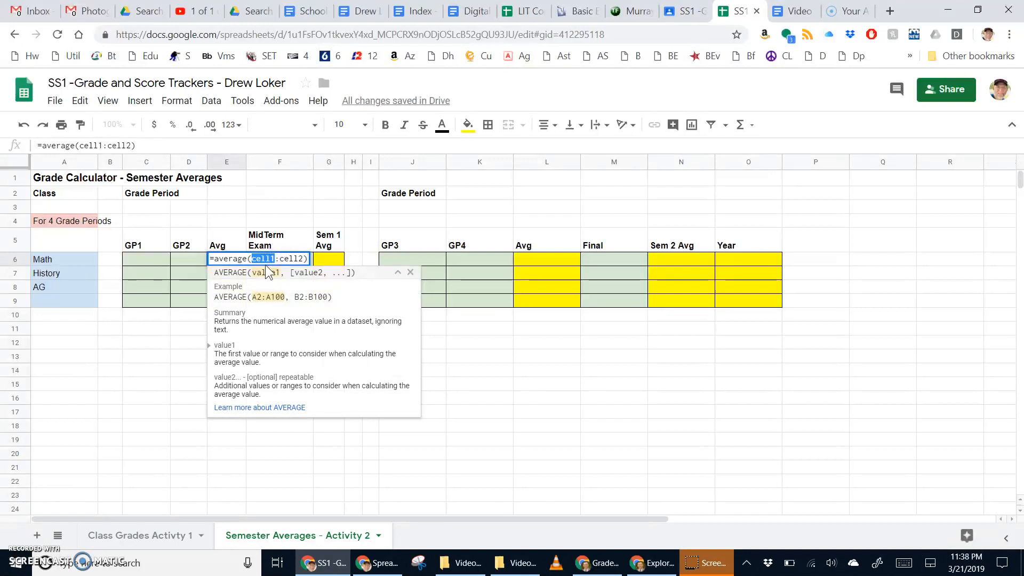
pyautogui.write('C6')
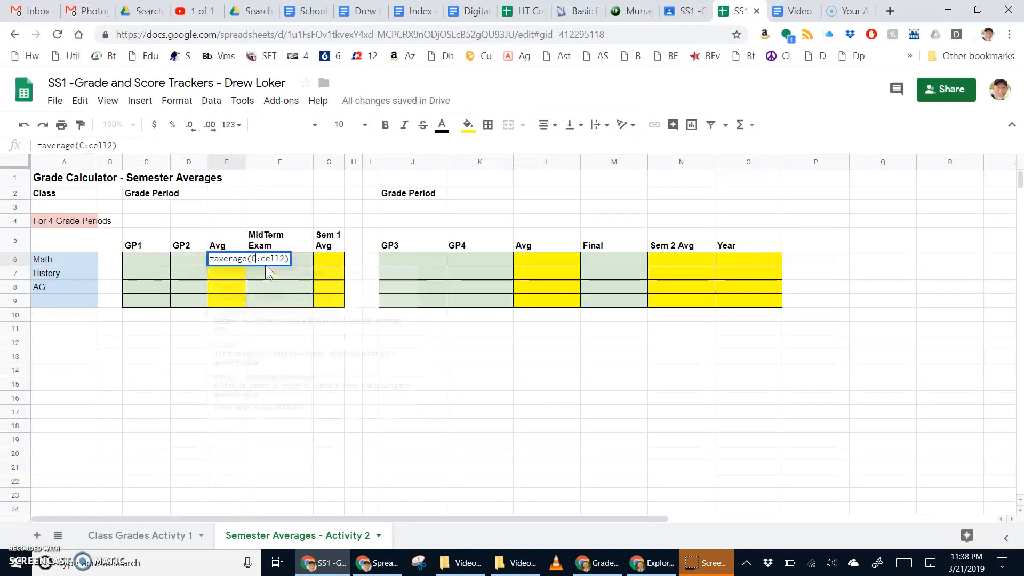
pyautogui.click(256, 259)
pyautogui.click(264, 260)
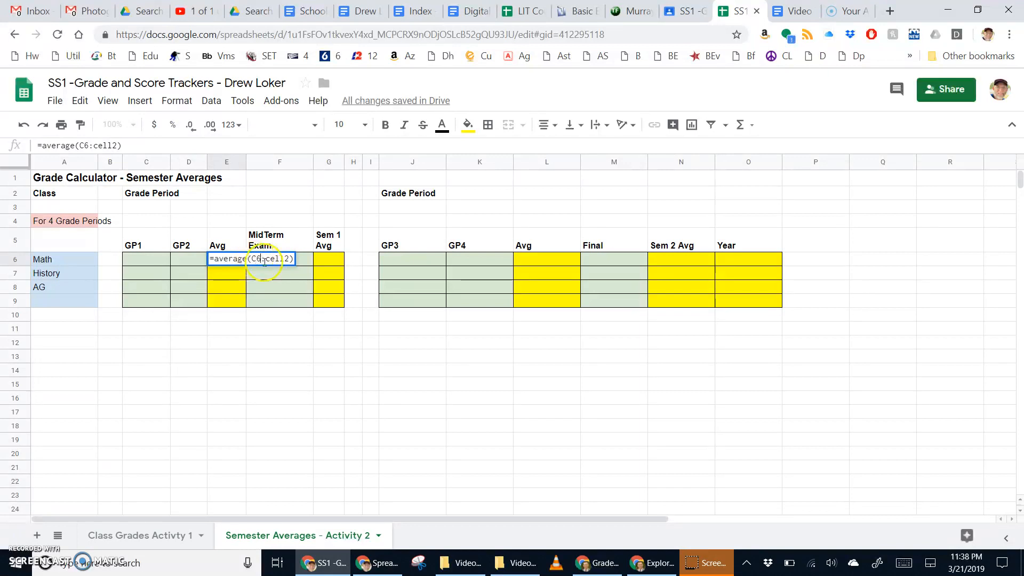
pyautogui.moveTo(266, 260); pyautogui.dragTo(284, 259)
pyautogui.write('D6')
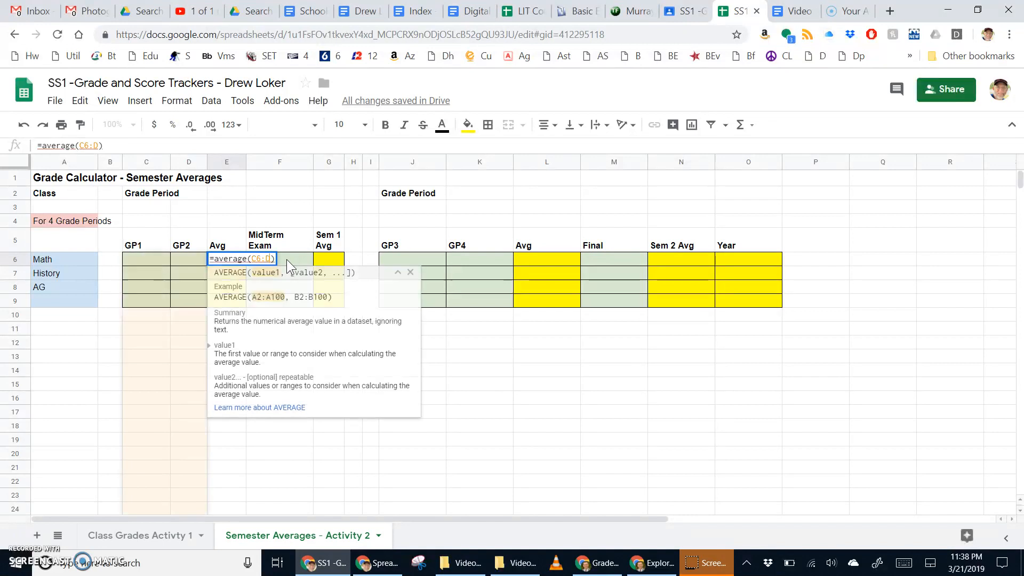
pyautogui.press('Return')
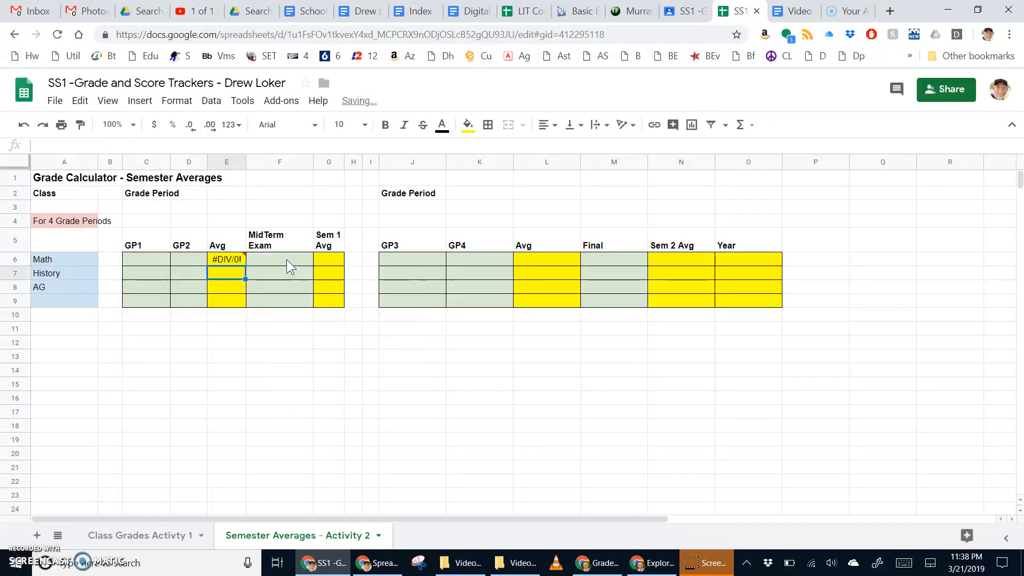
# Enter test grades 75 in C6 and 85 in D6 to check the E6 average.
pyautogui.click(225, 264)
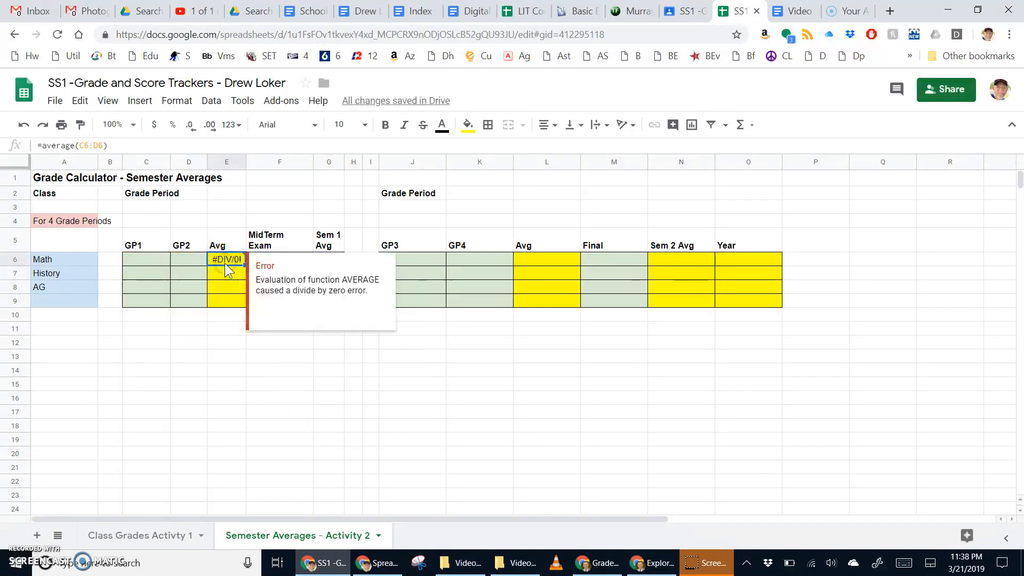
pyautogui.click(137, 261)
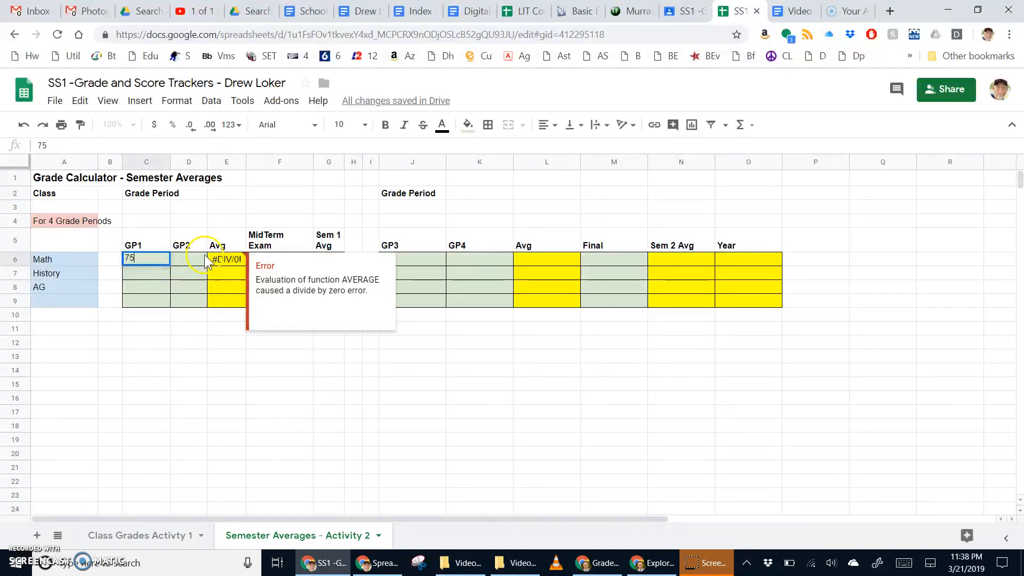
pyautogui.click(176, 259)
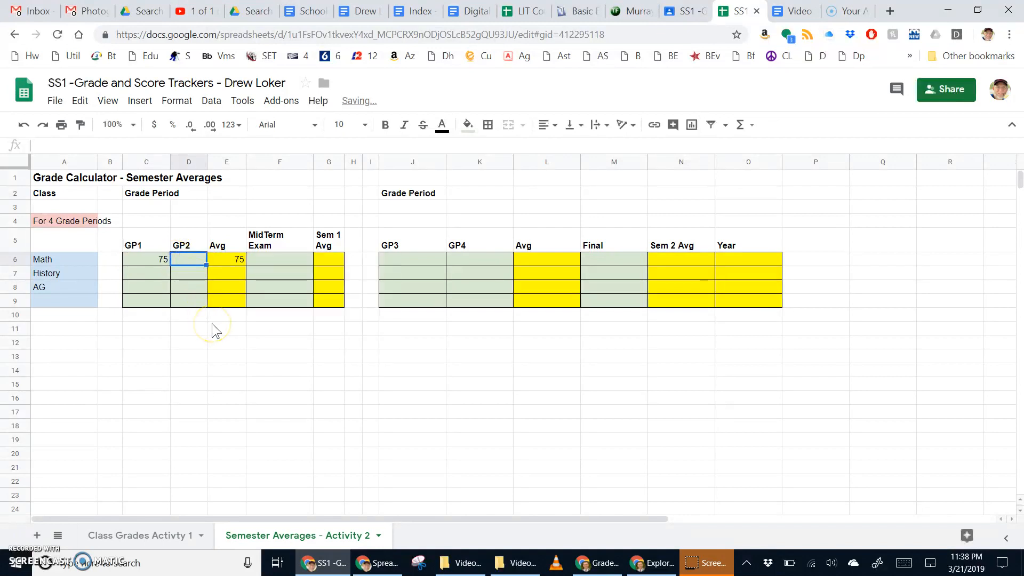
pyautogui.write('85')
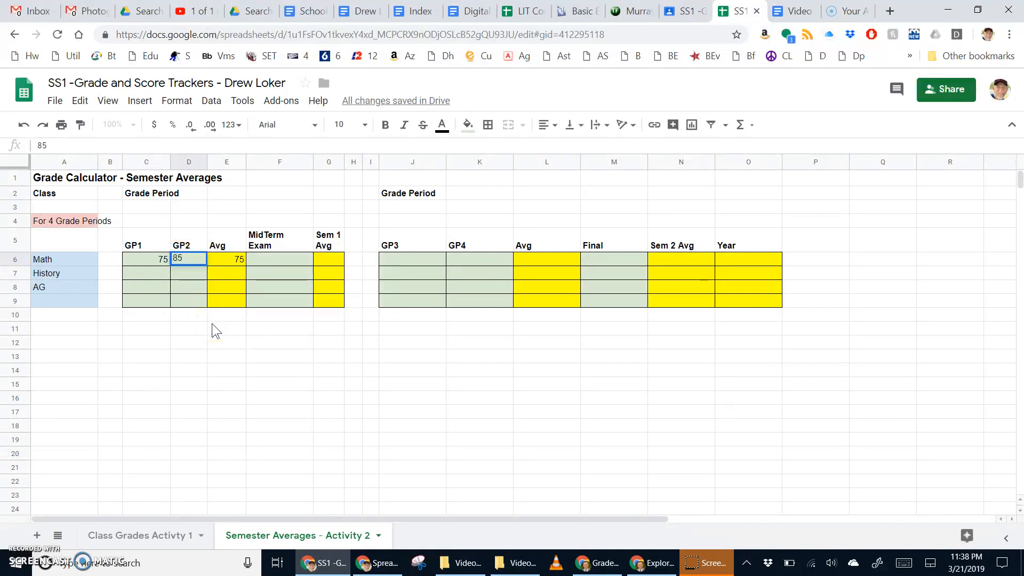
pyautogui.press('Return')
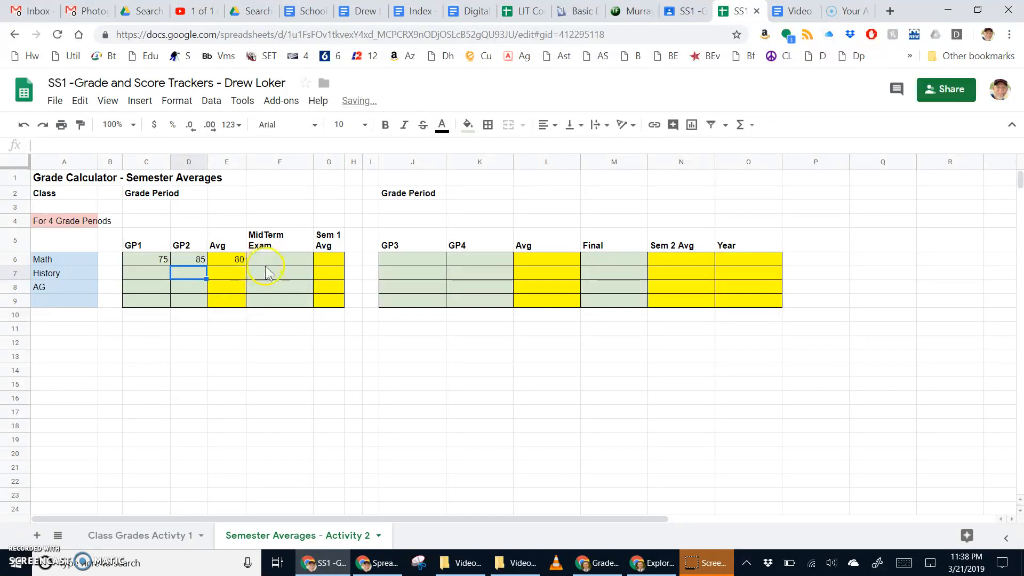